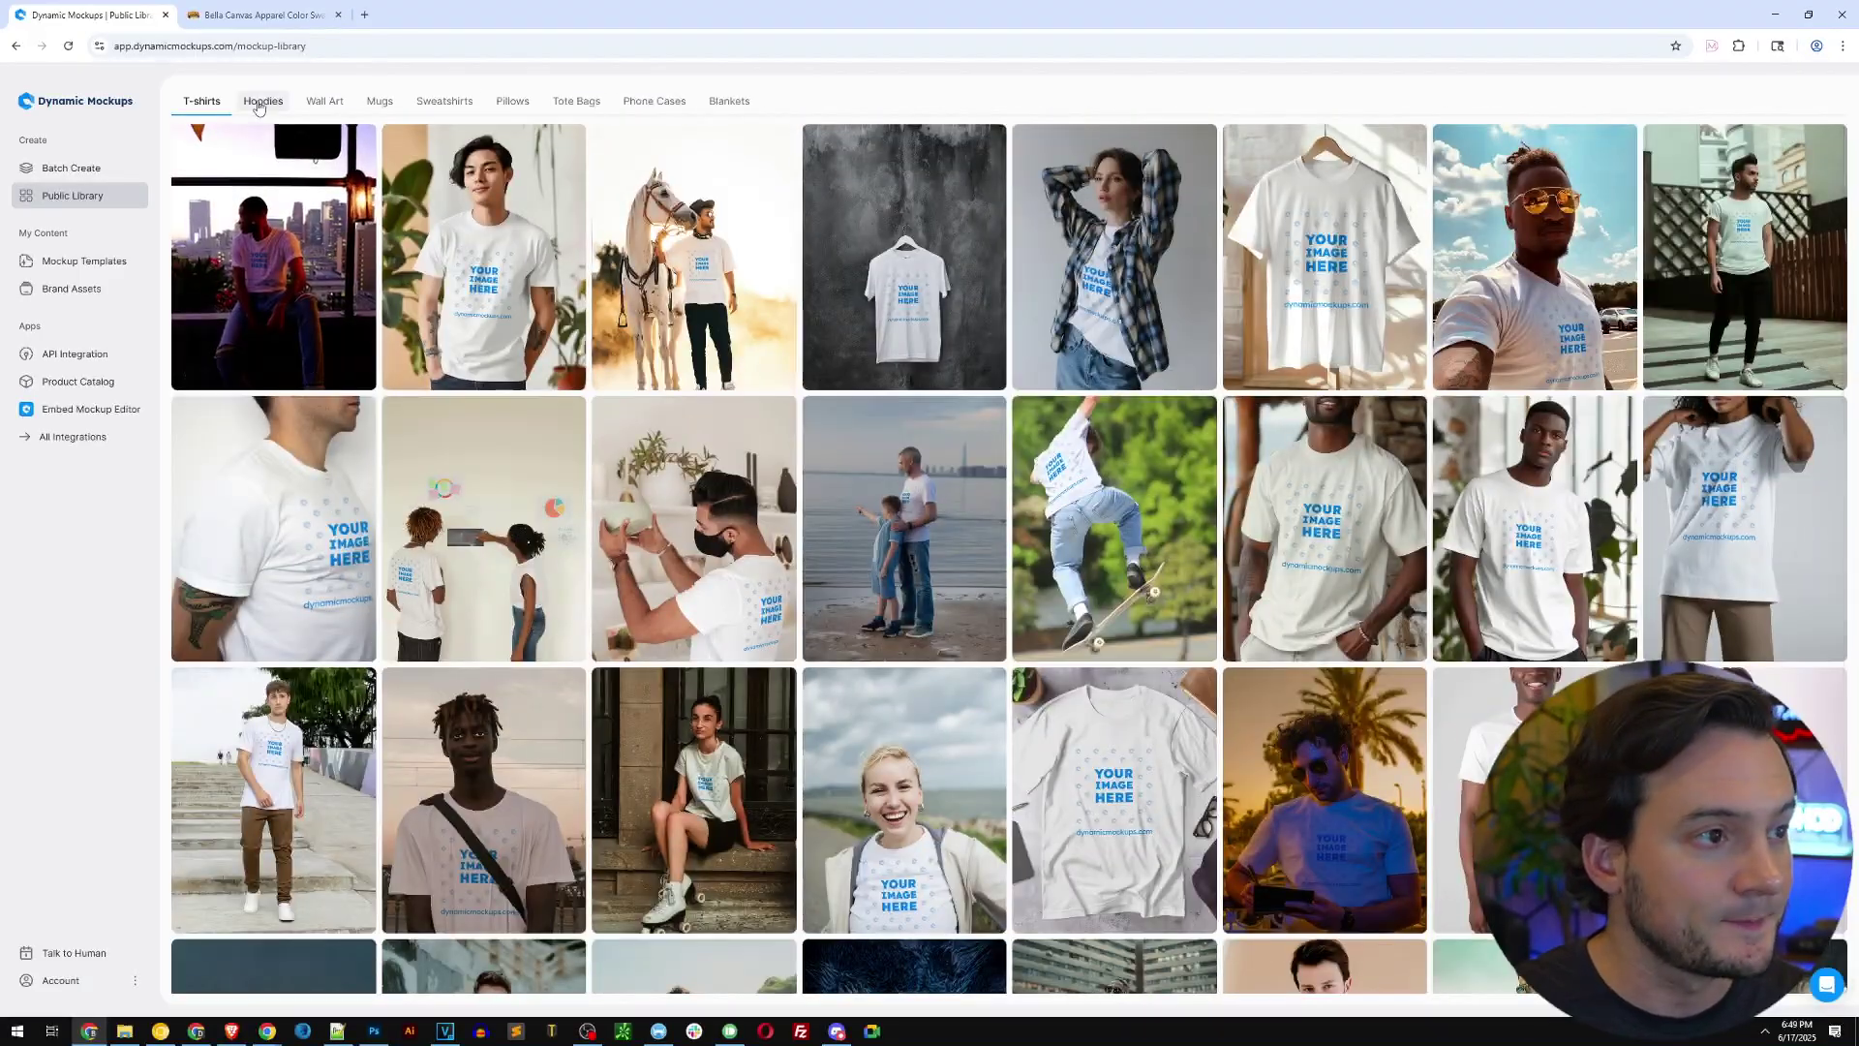
# Step: Browse the Hoodies, Wall Art, Mugs, Sweatshirts, Pillows, Tote Bags, Phone Cases and Blankets mockups, then view saved Mockup Templates
pyautogui.click(260, 104)
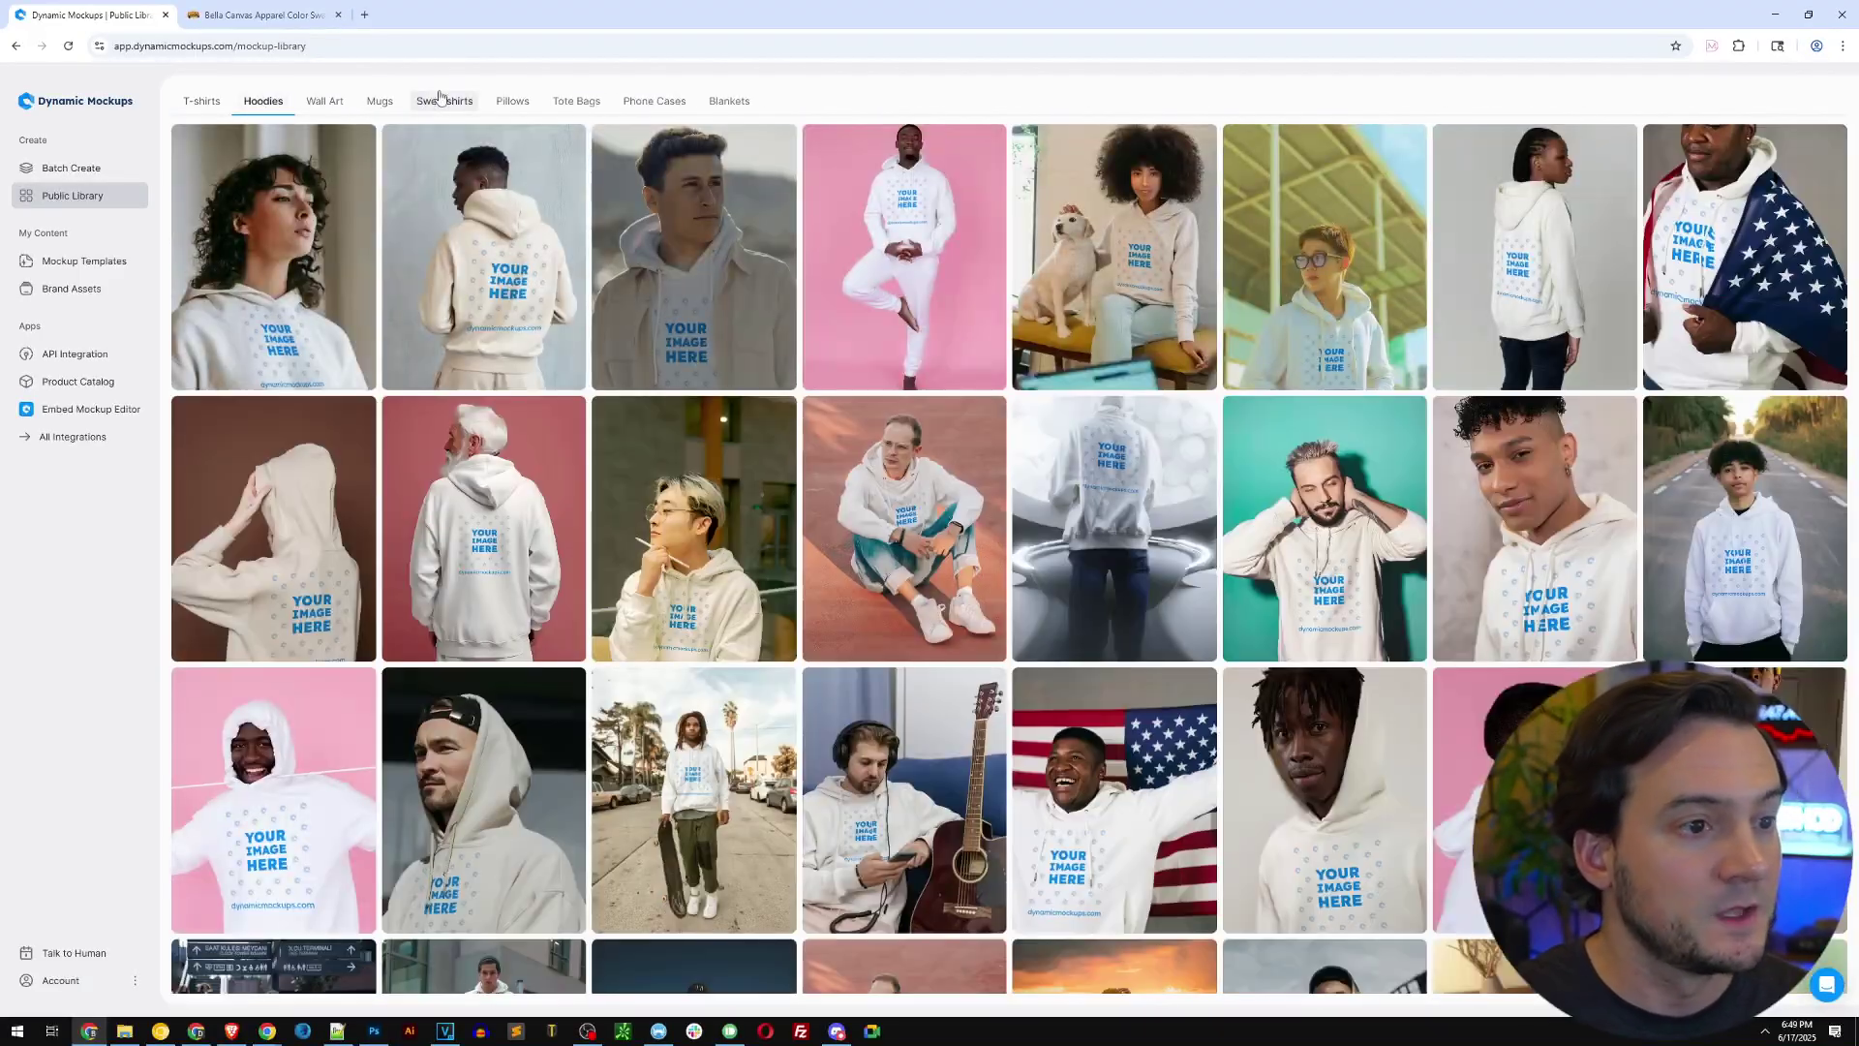
pyautogui.click(327, 100)
pyautogui.click(384, 102)
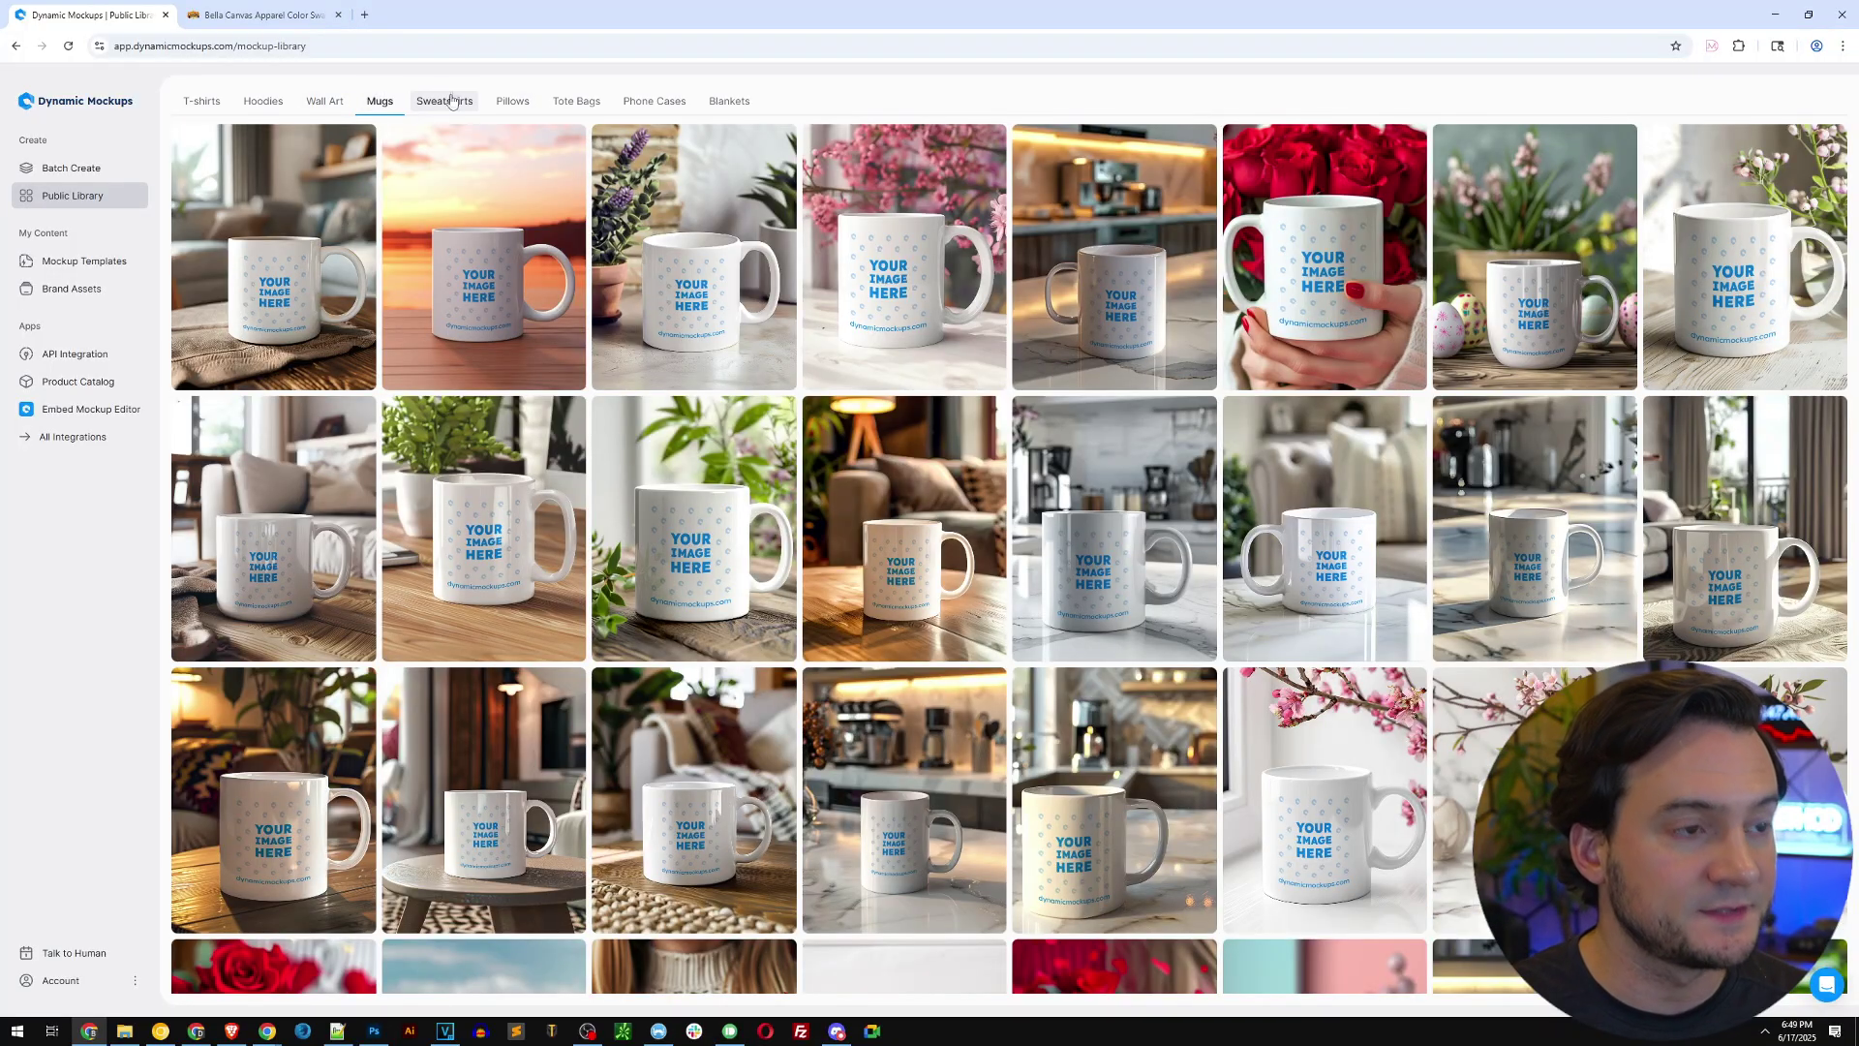
pyautogui.click(444, 102)
pyautogui.click(496, 103)
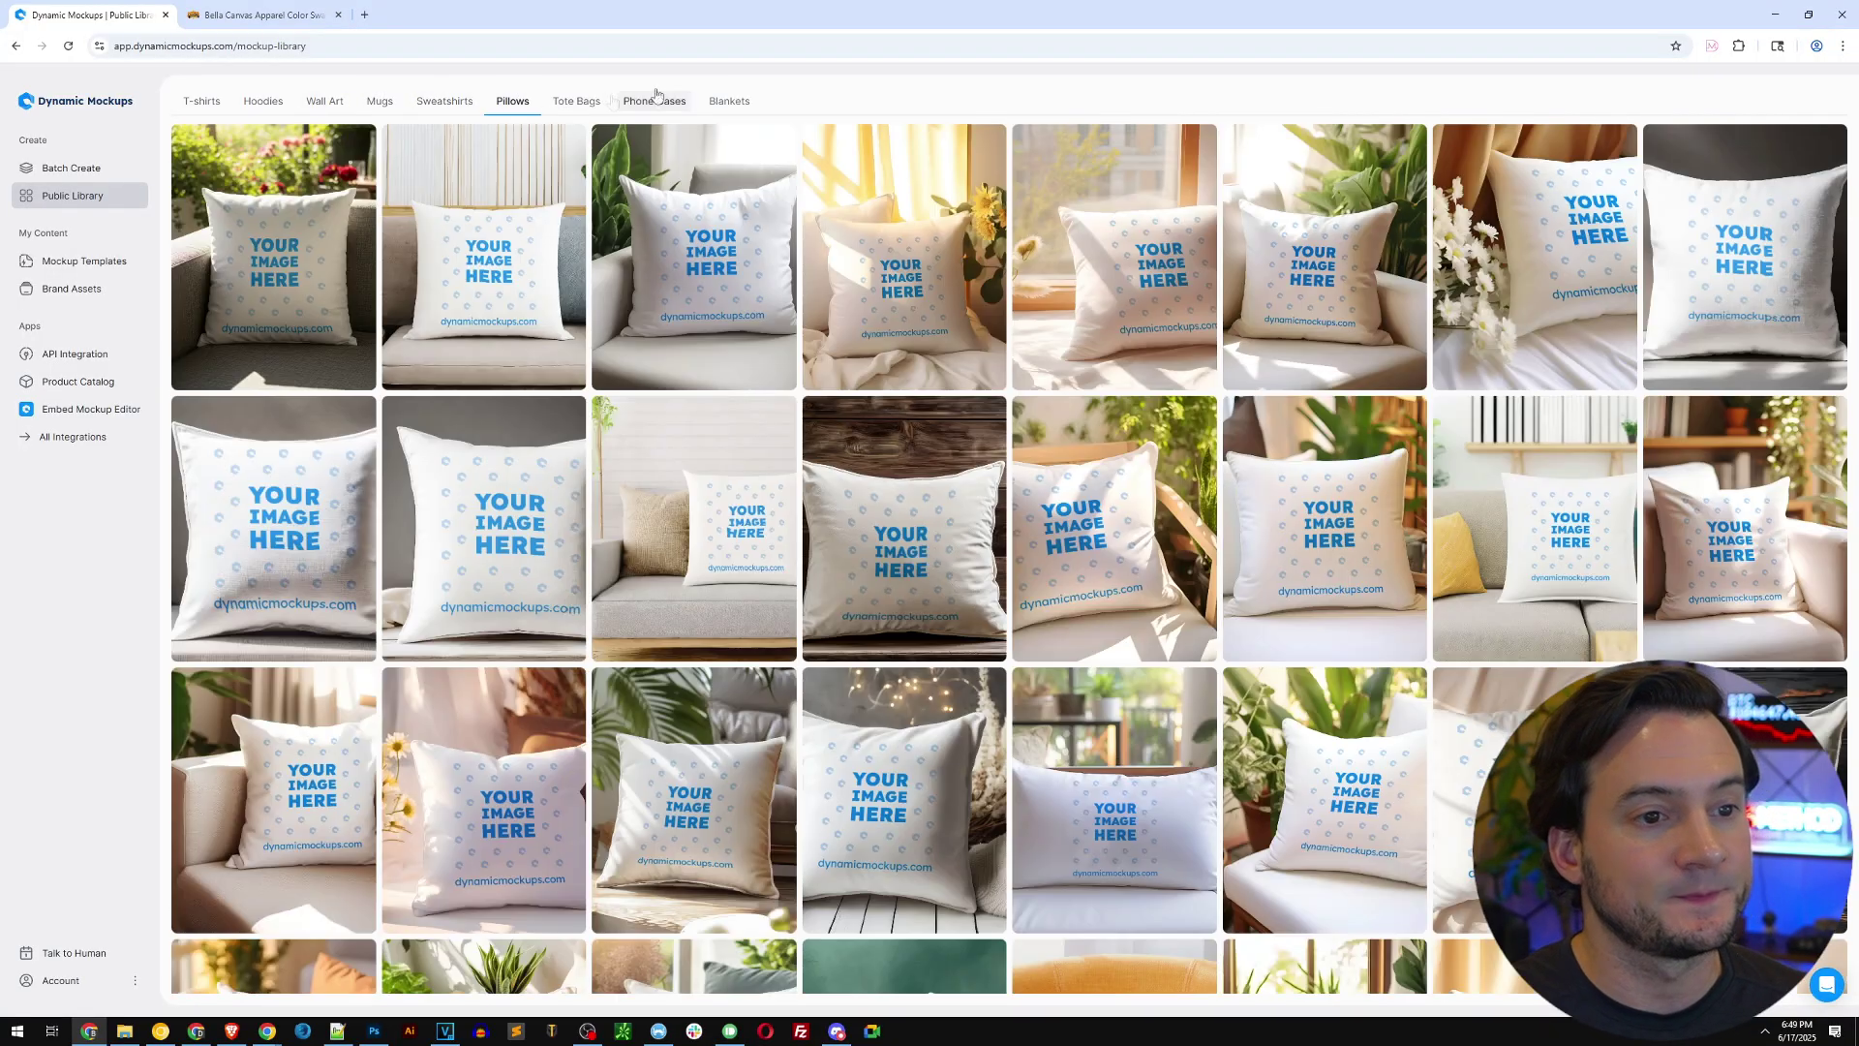
pyautogui.click(576, 102)
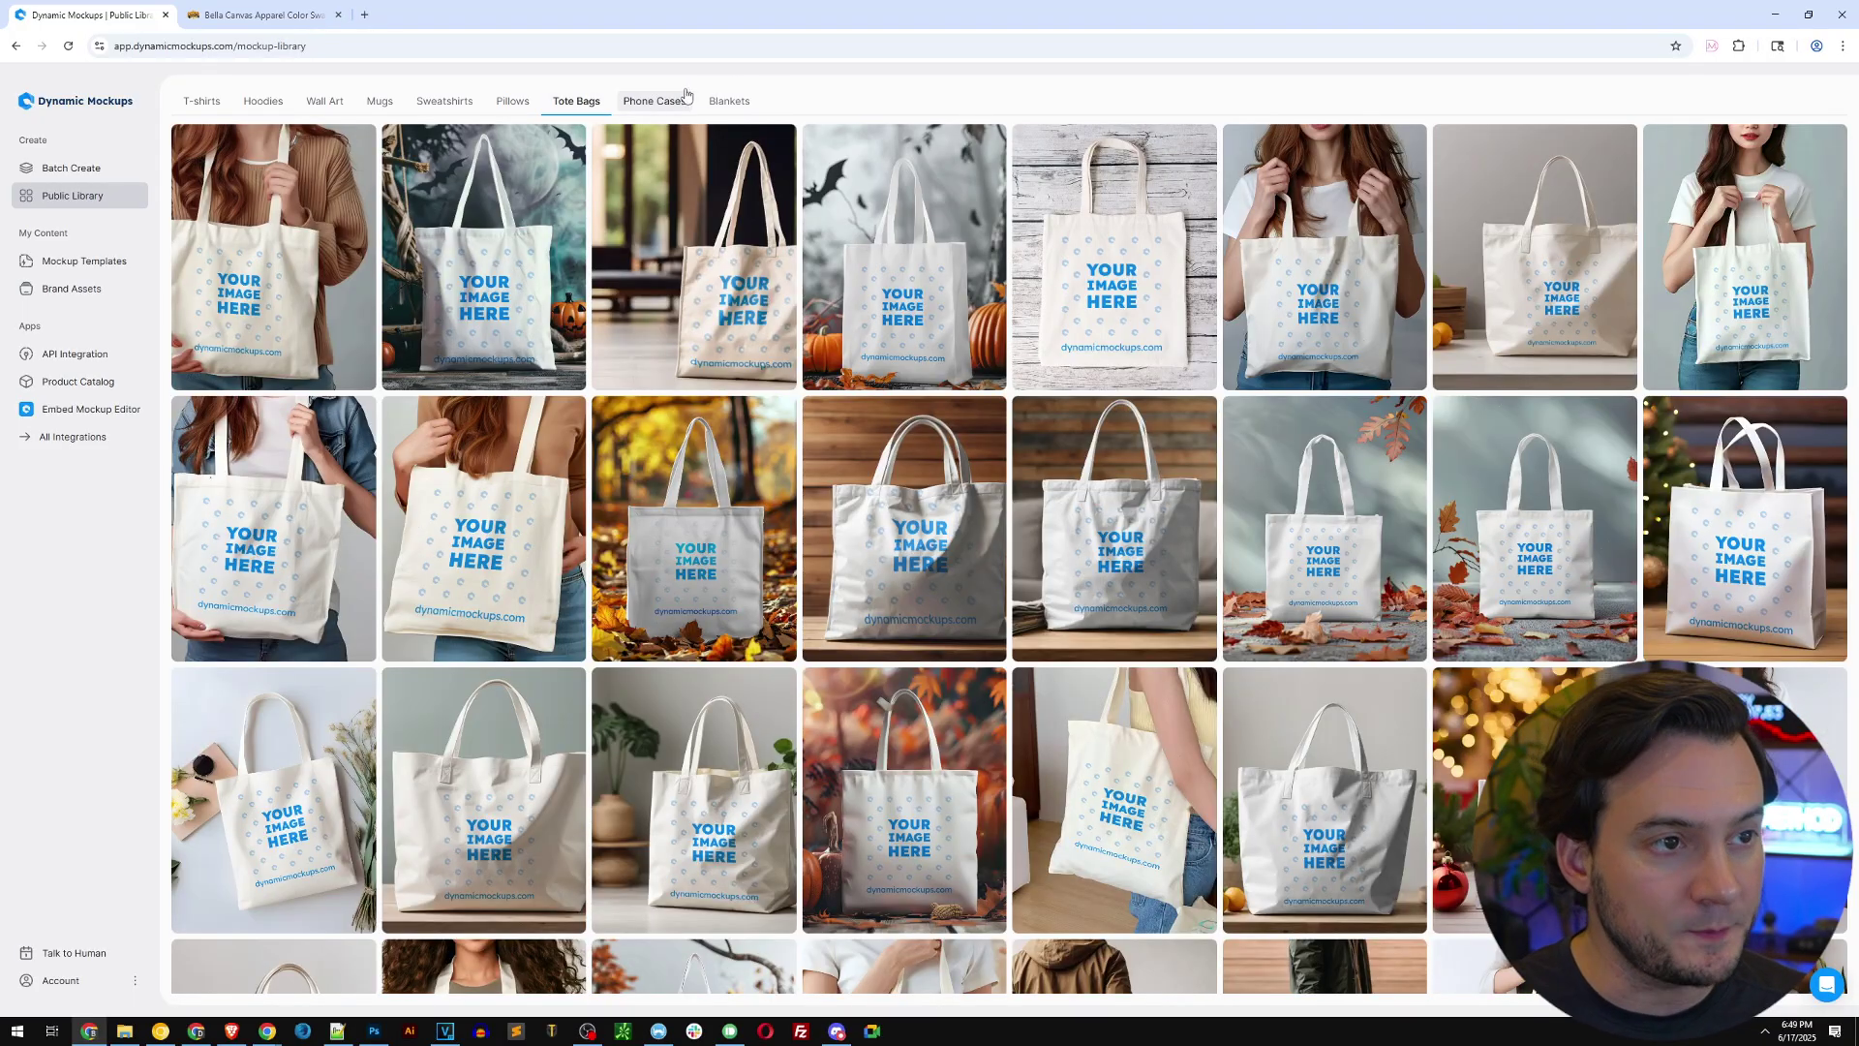
pyautogui.click(668, 102)
pyautogui.click(736, 101)
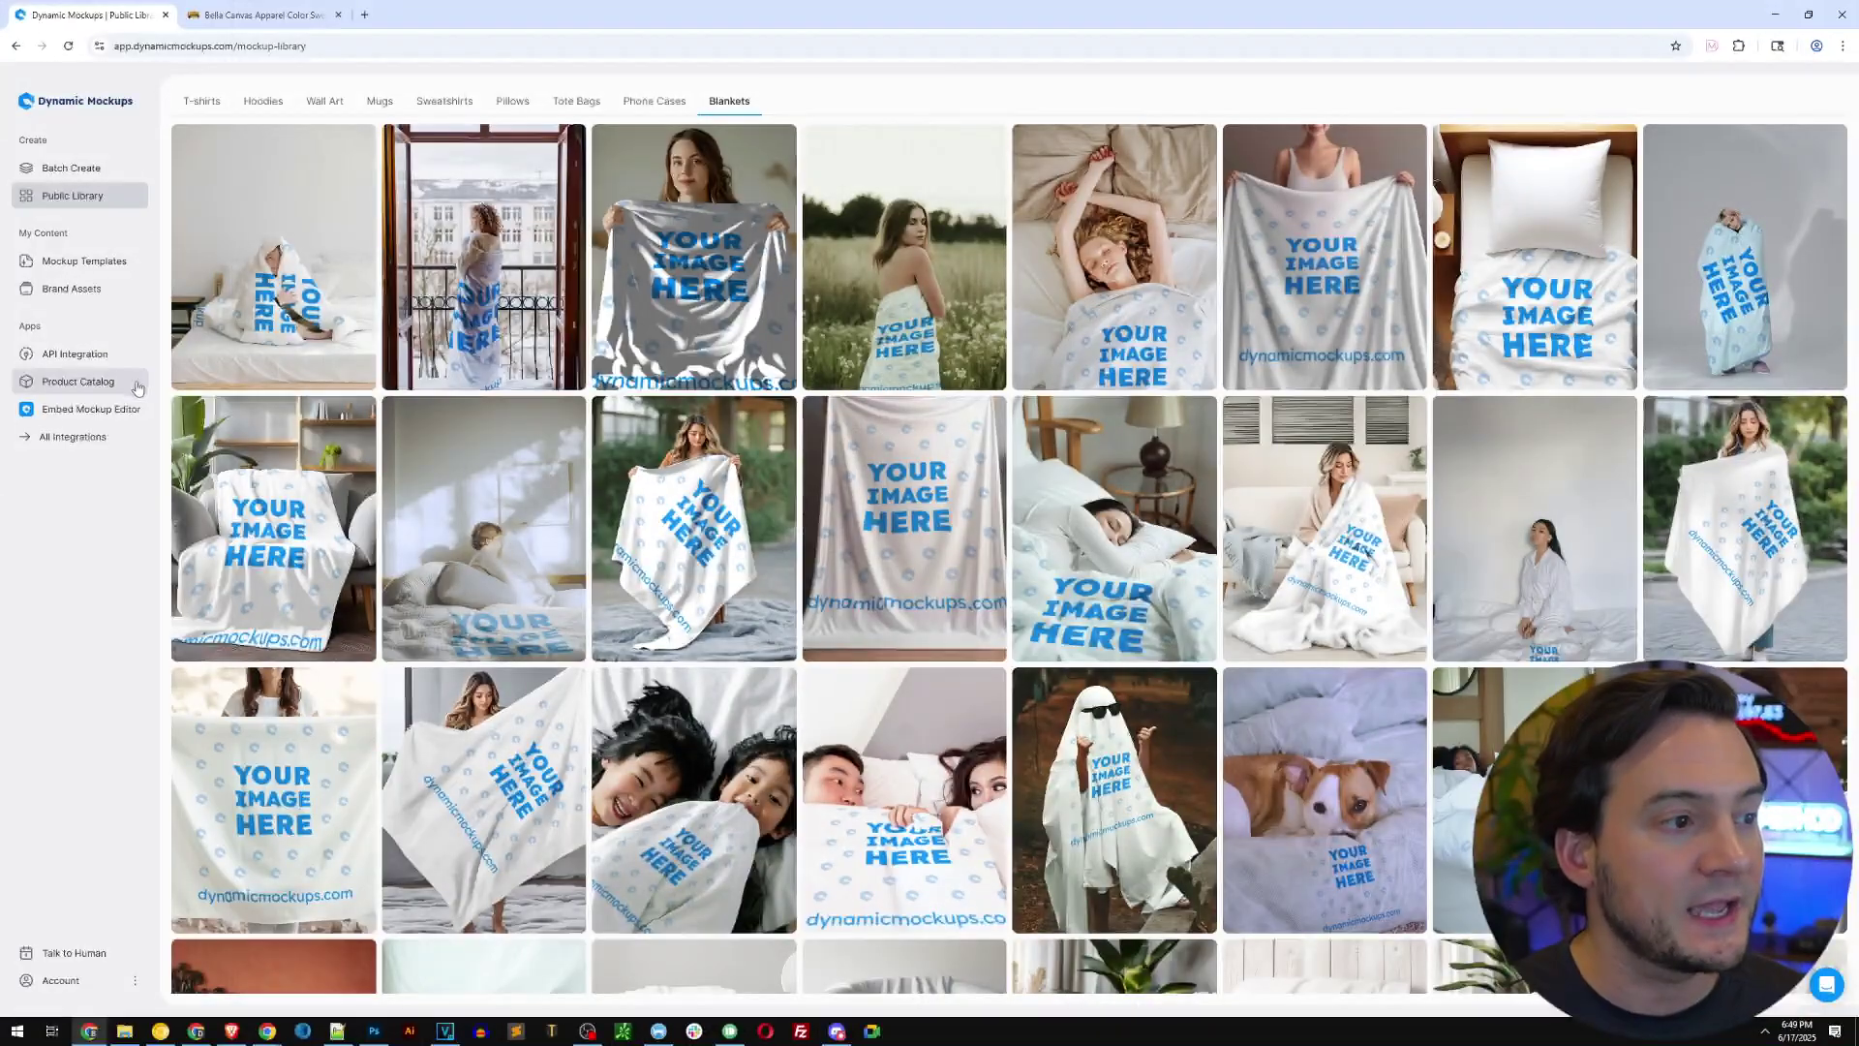
pyautogui.click(117, 264)
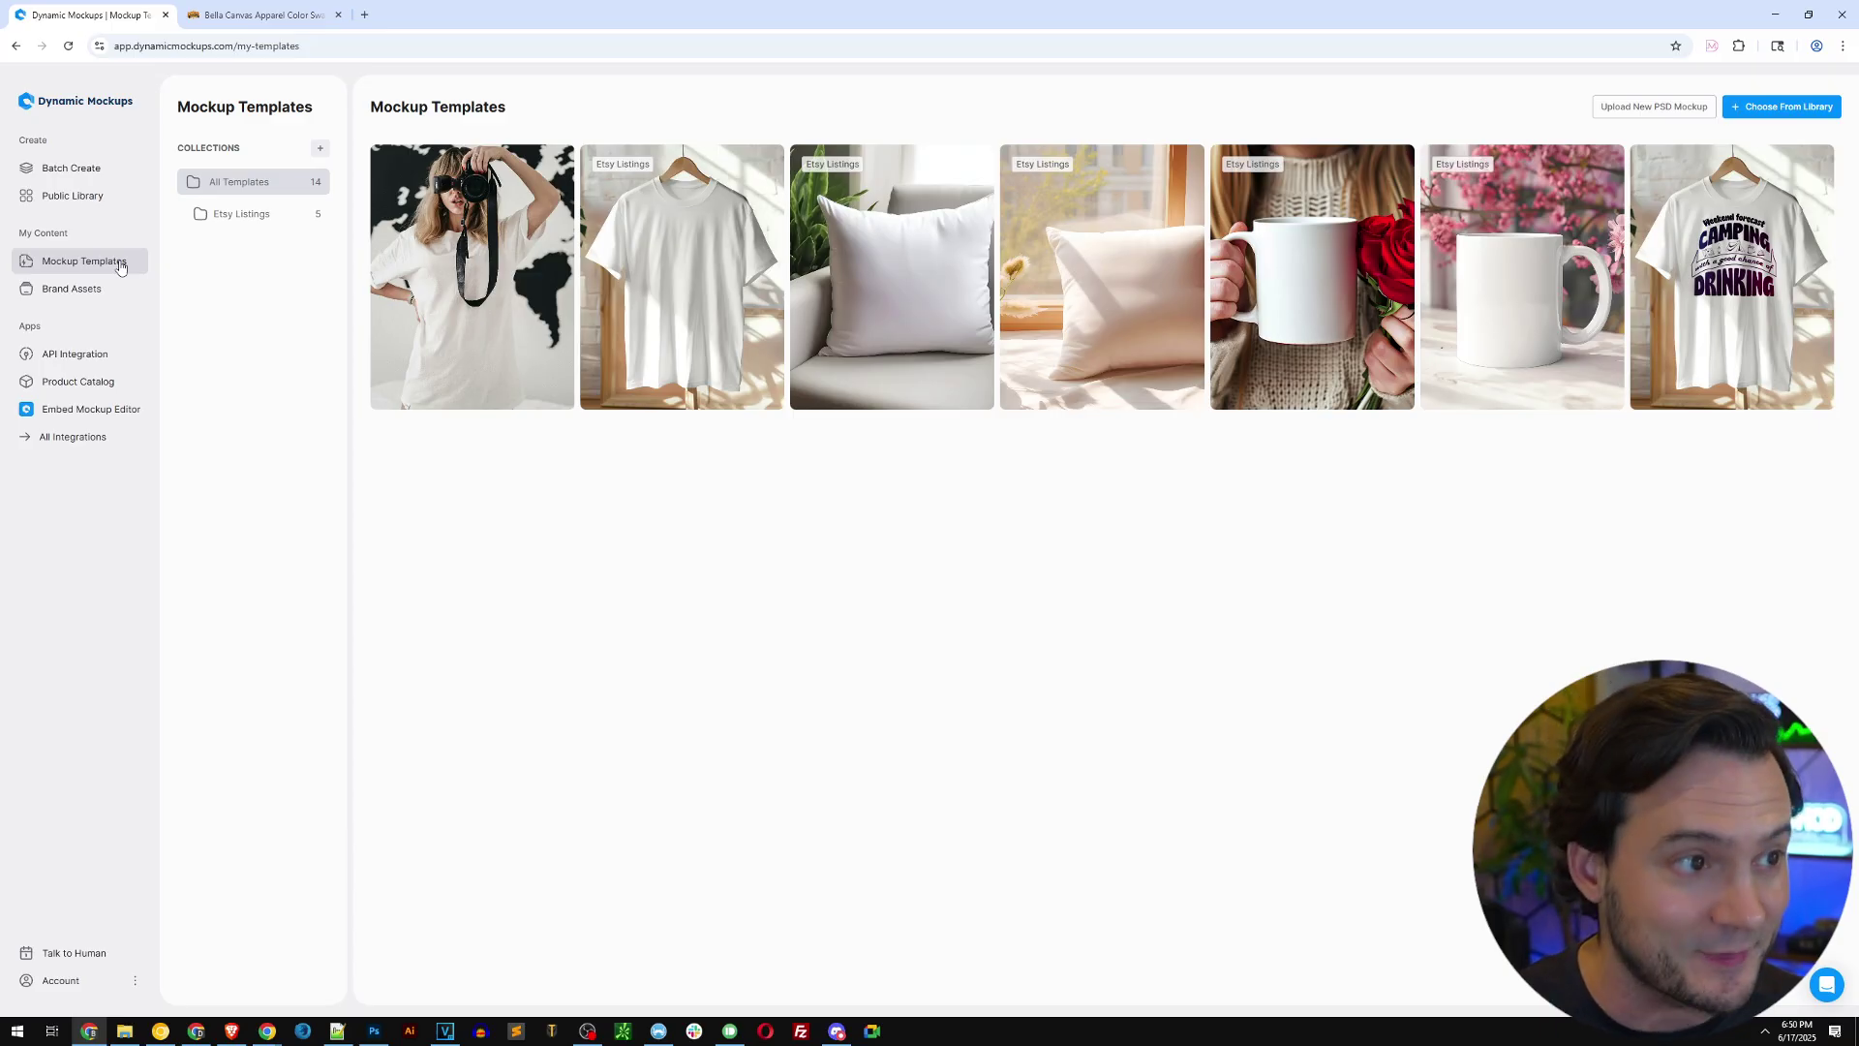
pyautogui.click(81, 200)
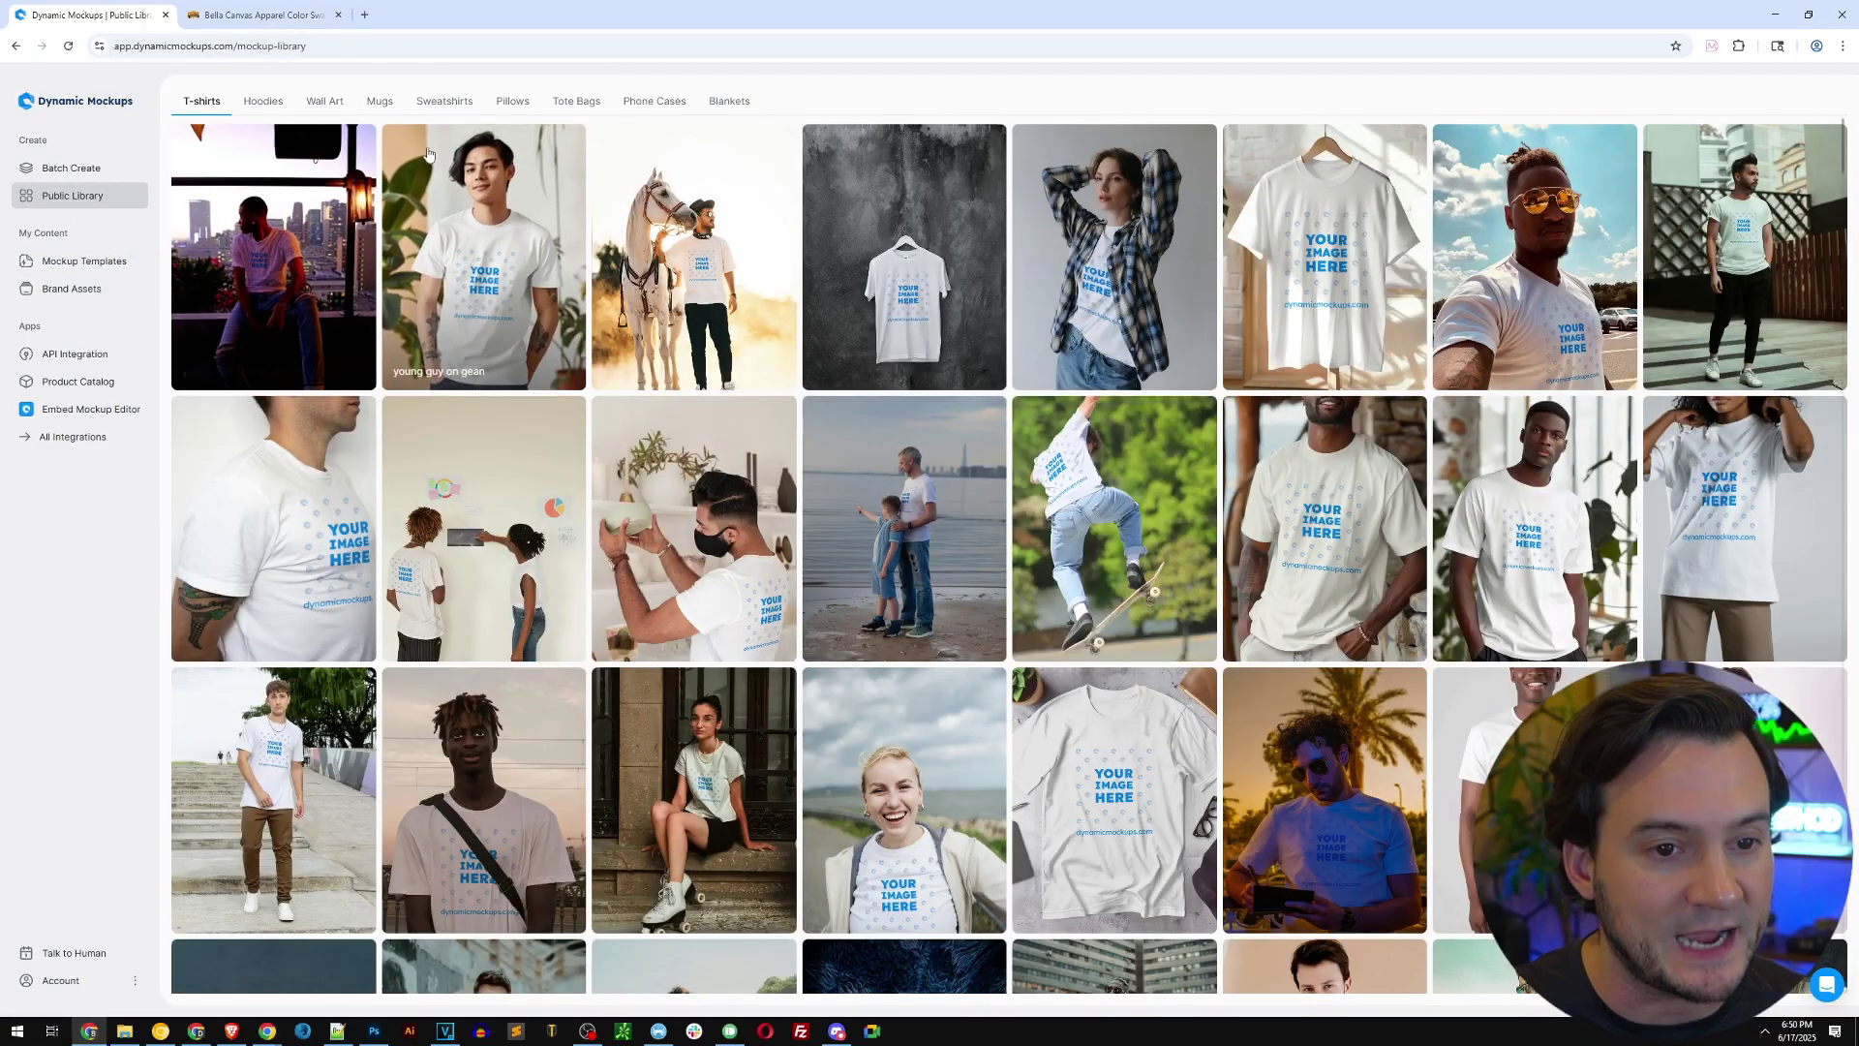
pyautogui.click(519, 105)
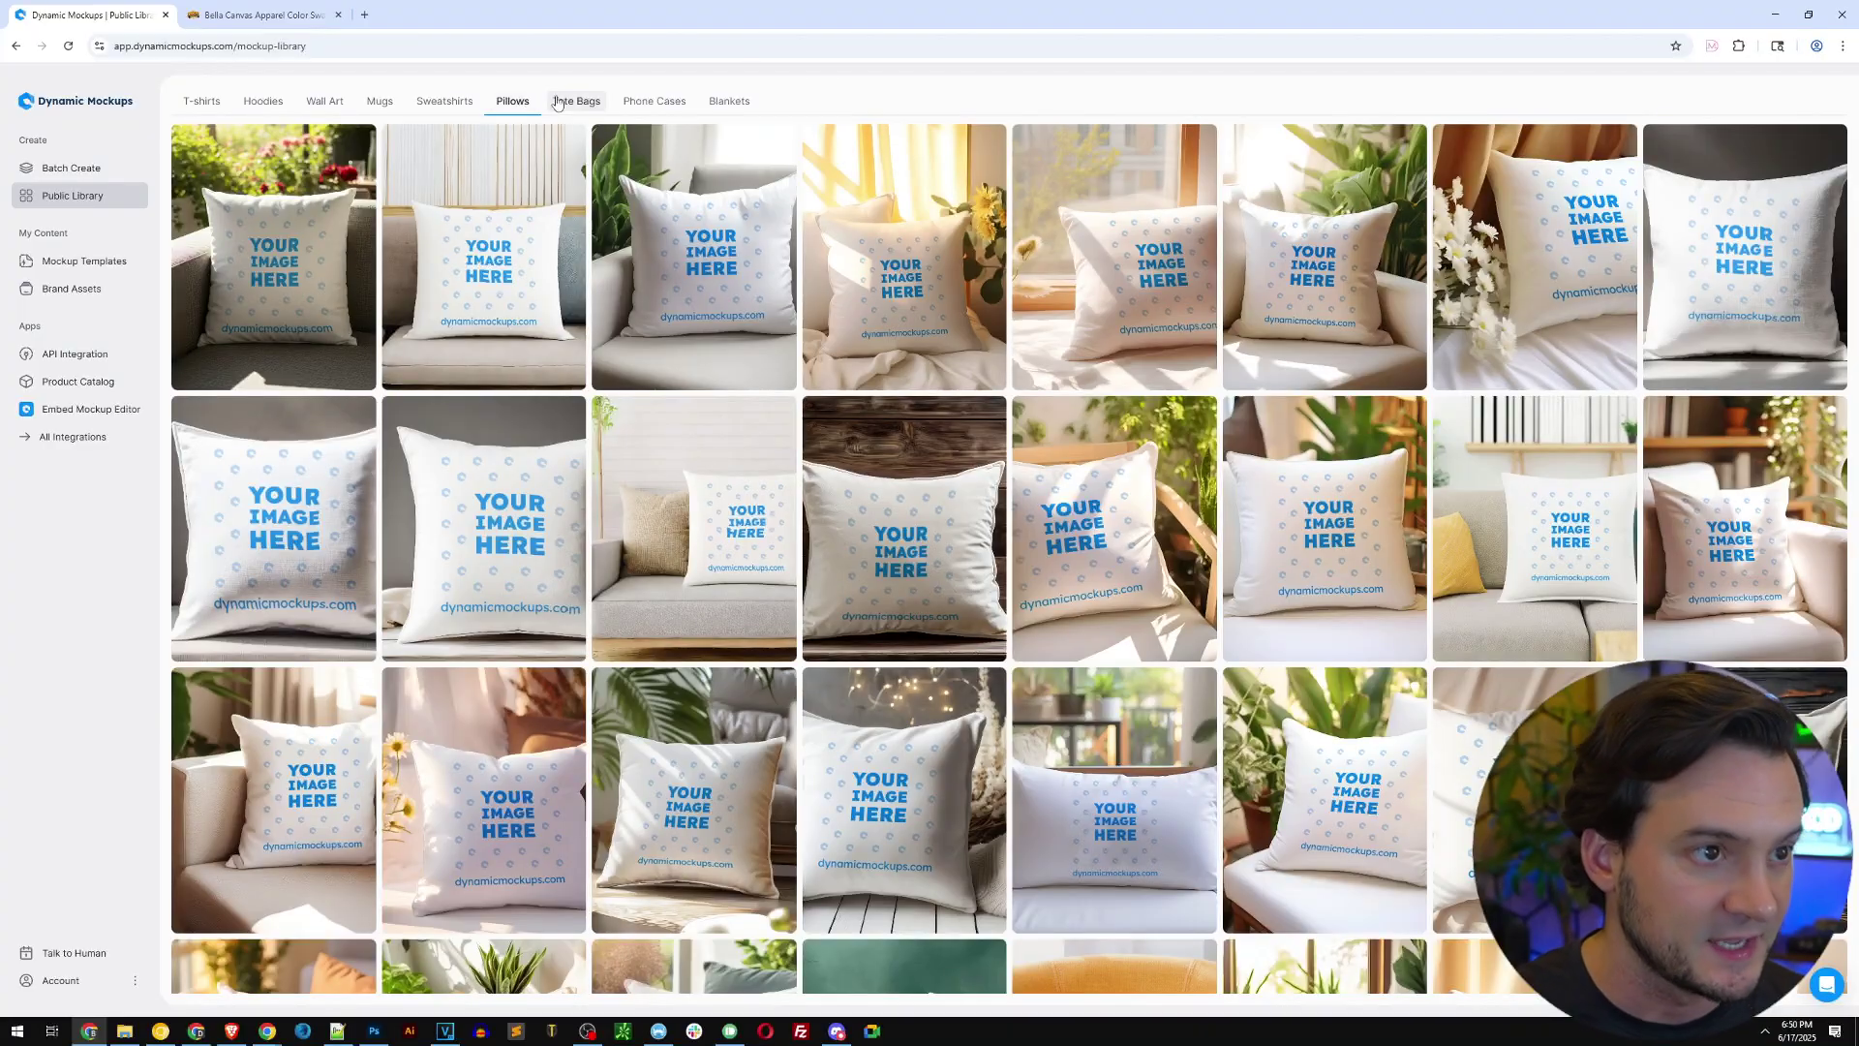
pyautogui.click(380, 100)
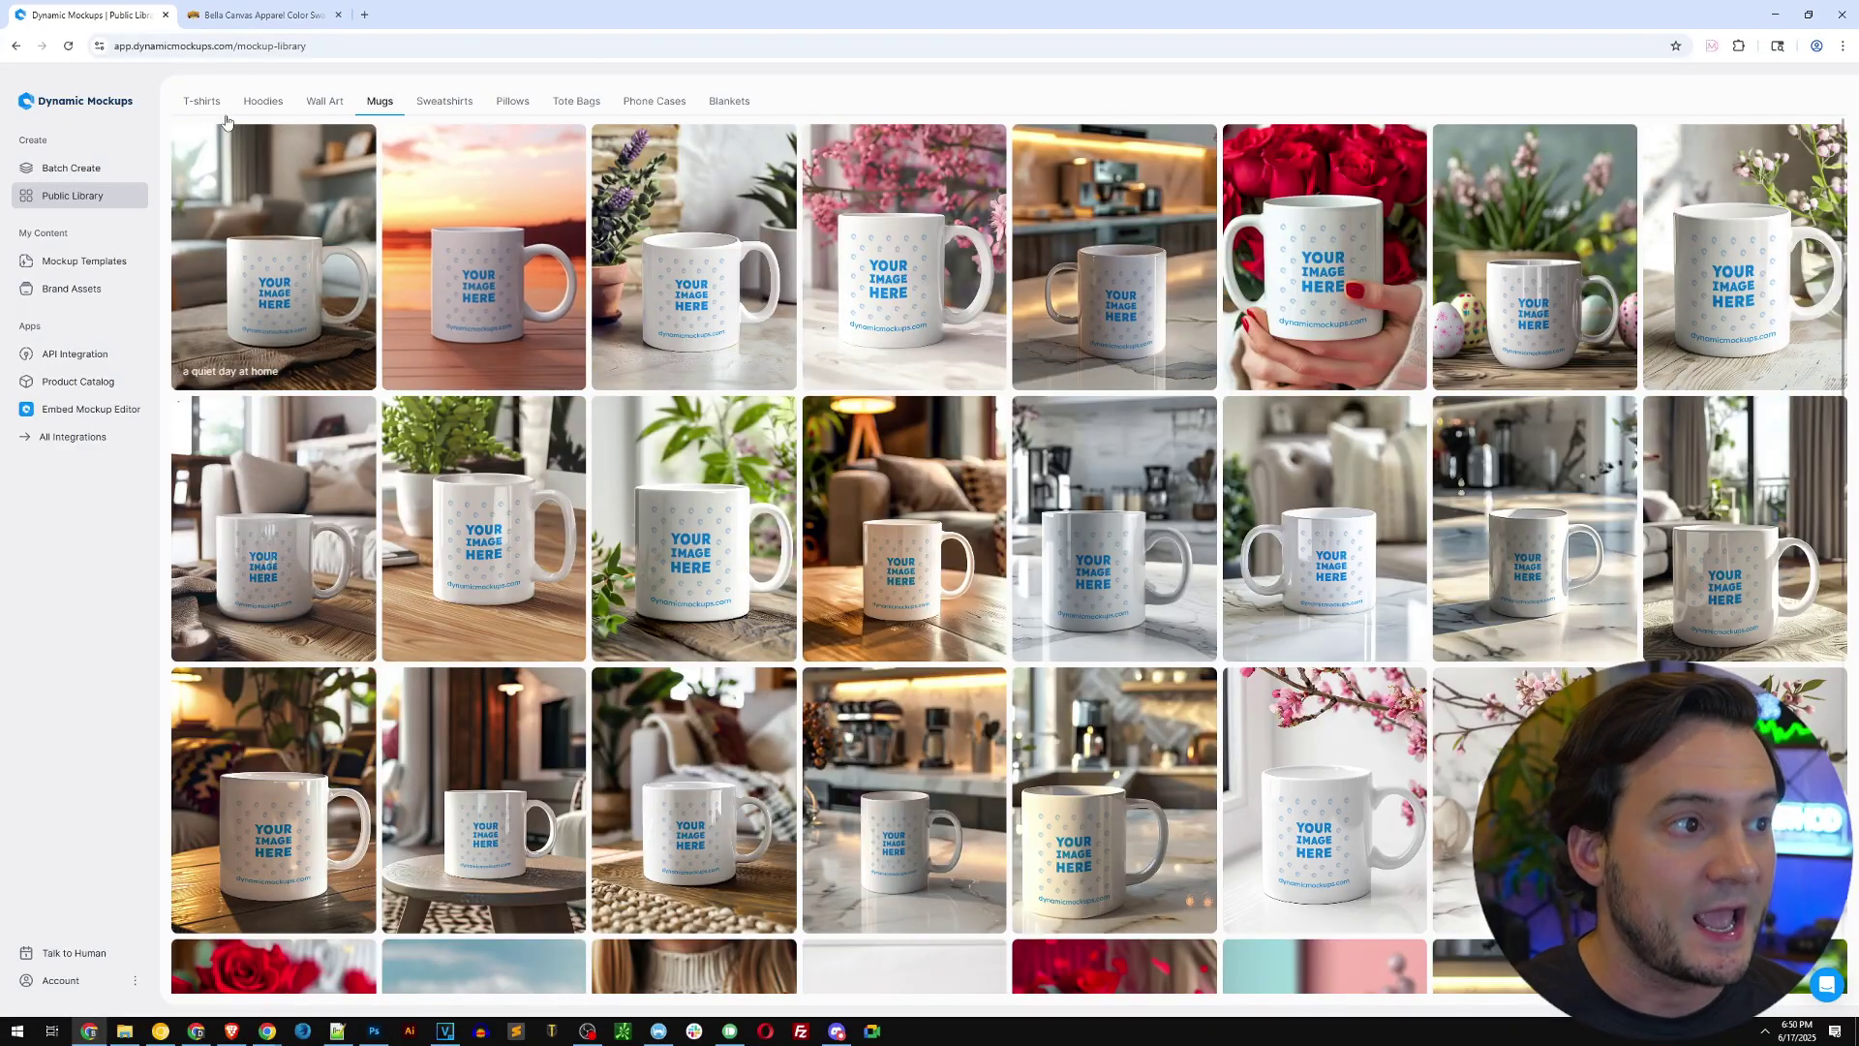
pyautogui.click(201, 100)
pyautogui.scroll(-5, 1136, 419)
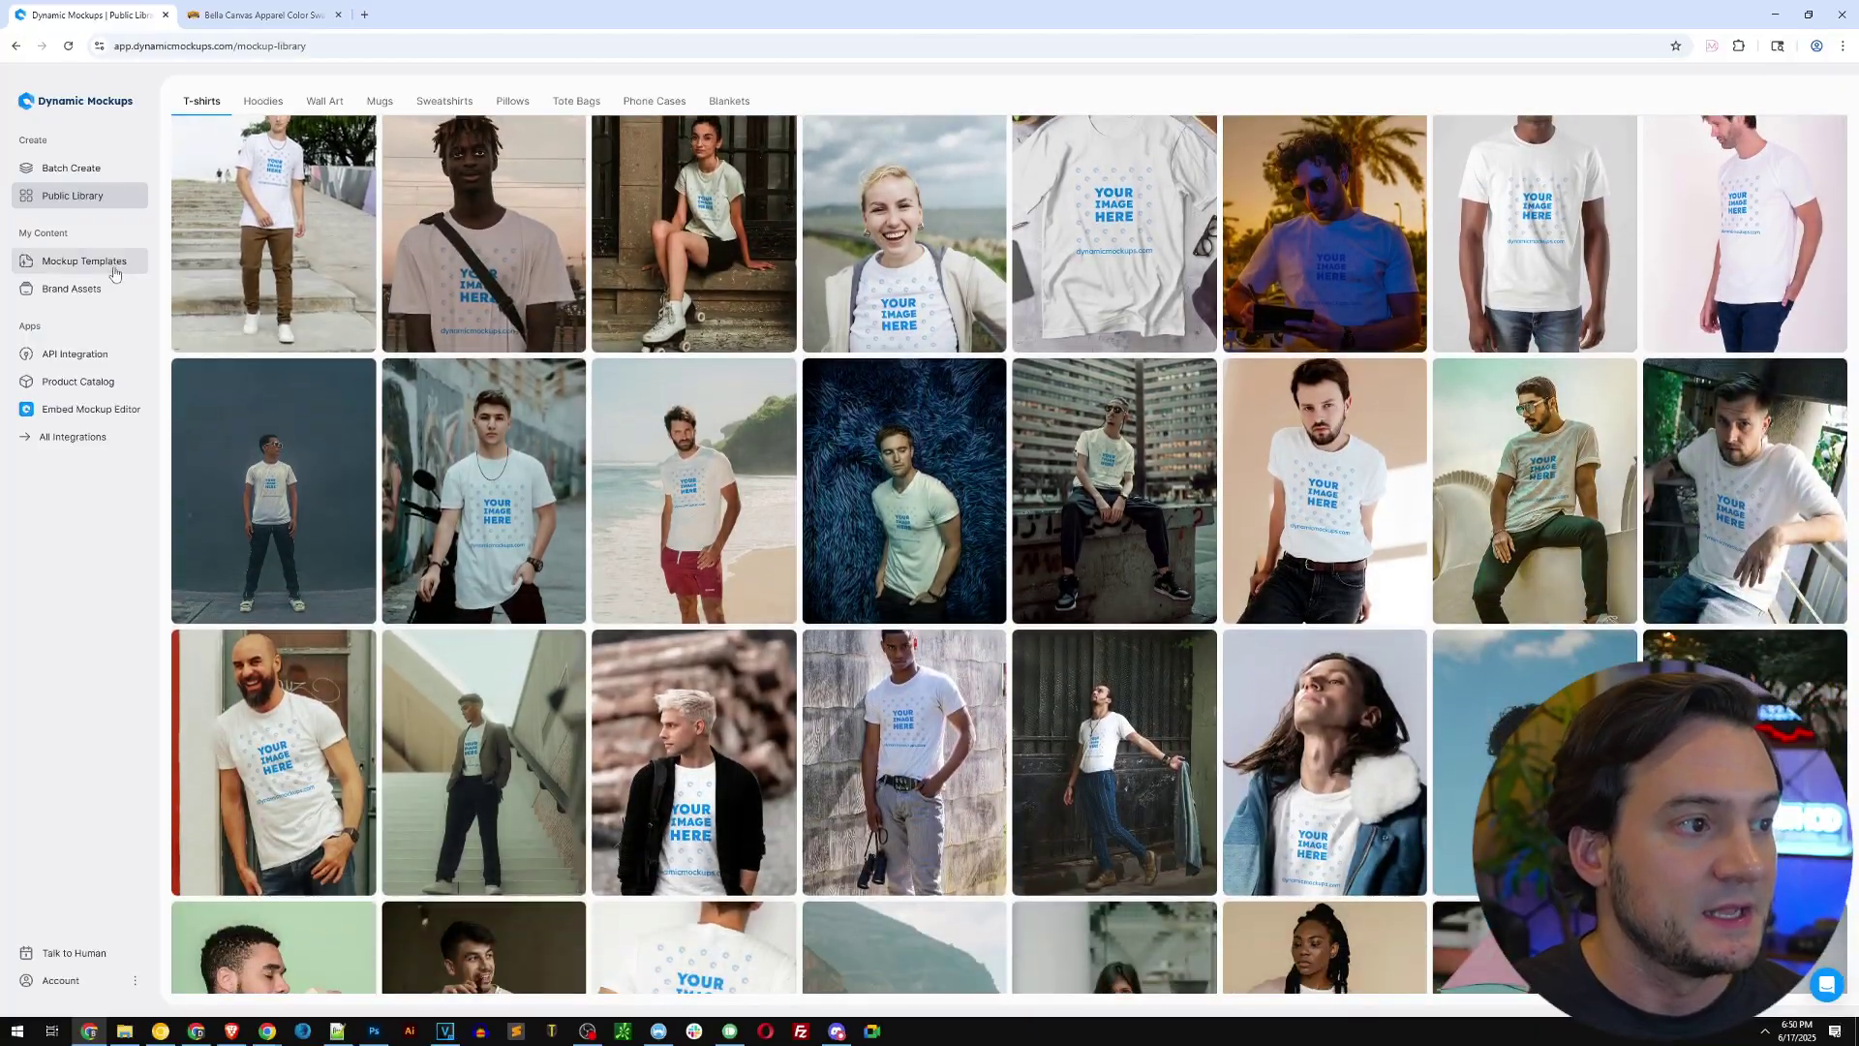
pyautogui.click(84, 261)
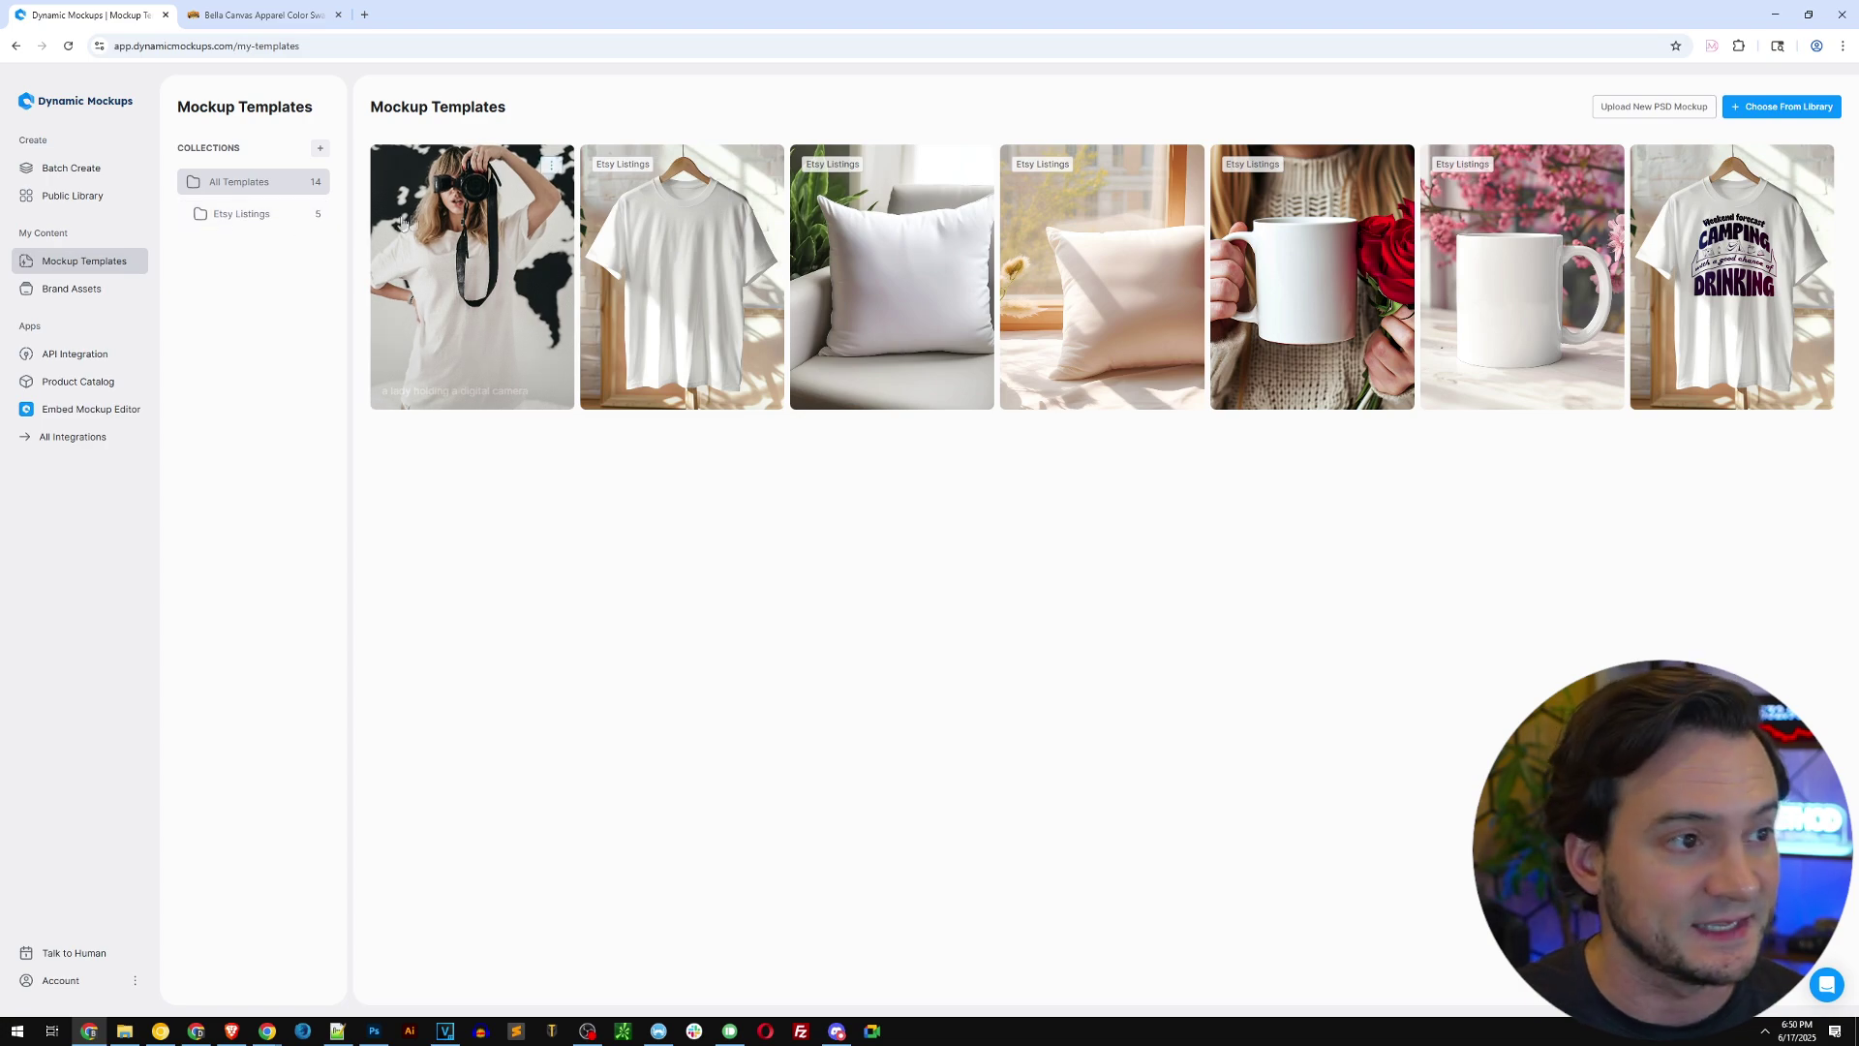
# Step: File the camera-woman template under Etsy Listings, filter to that collection, and begin a batch
pyautogui.click(555, 170)
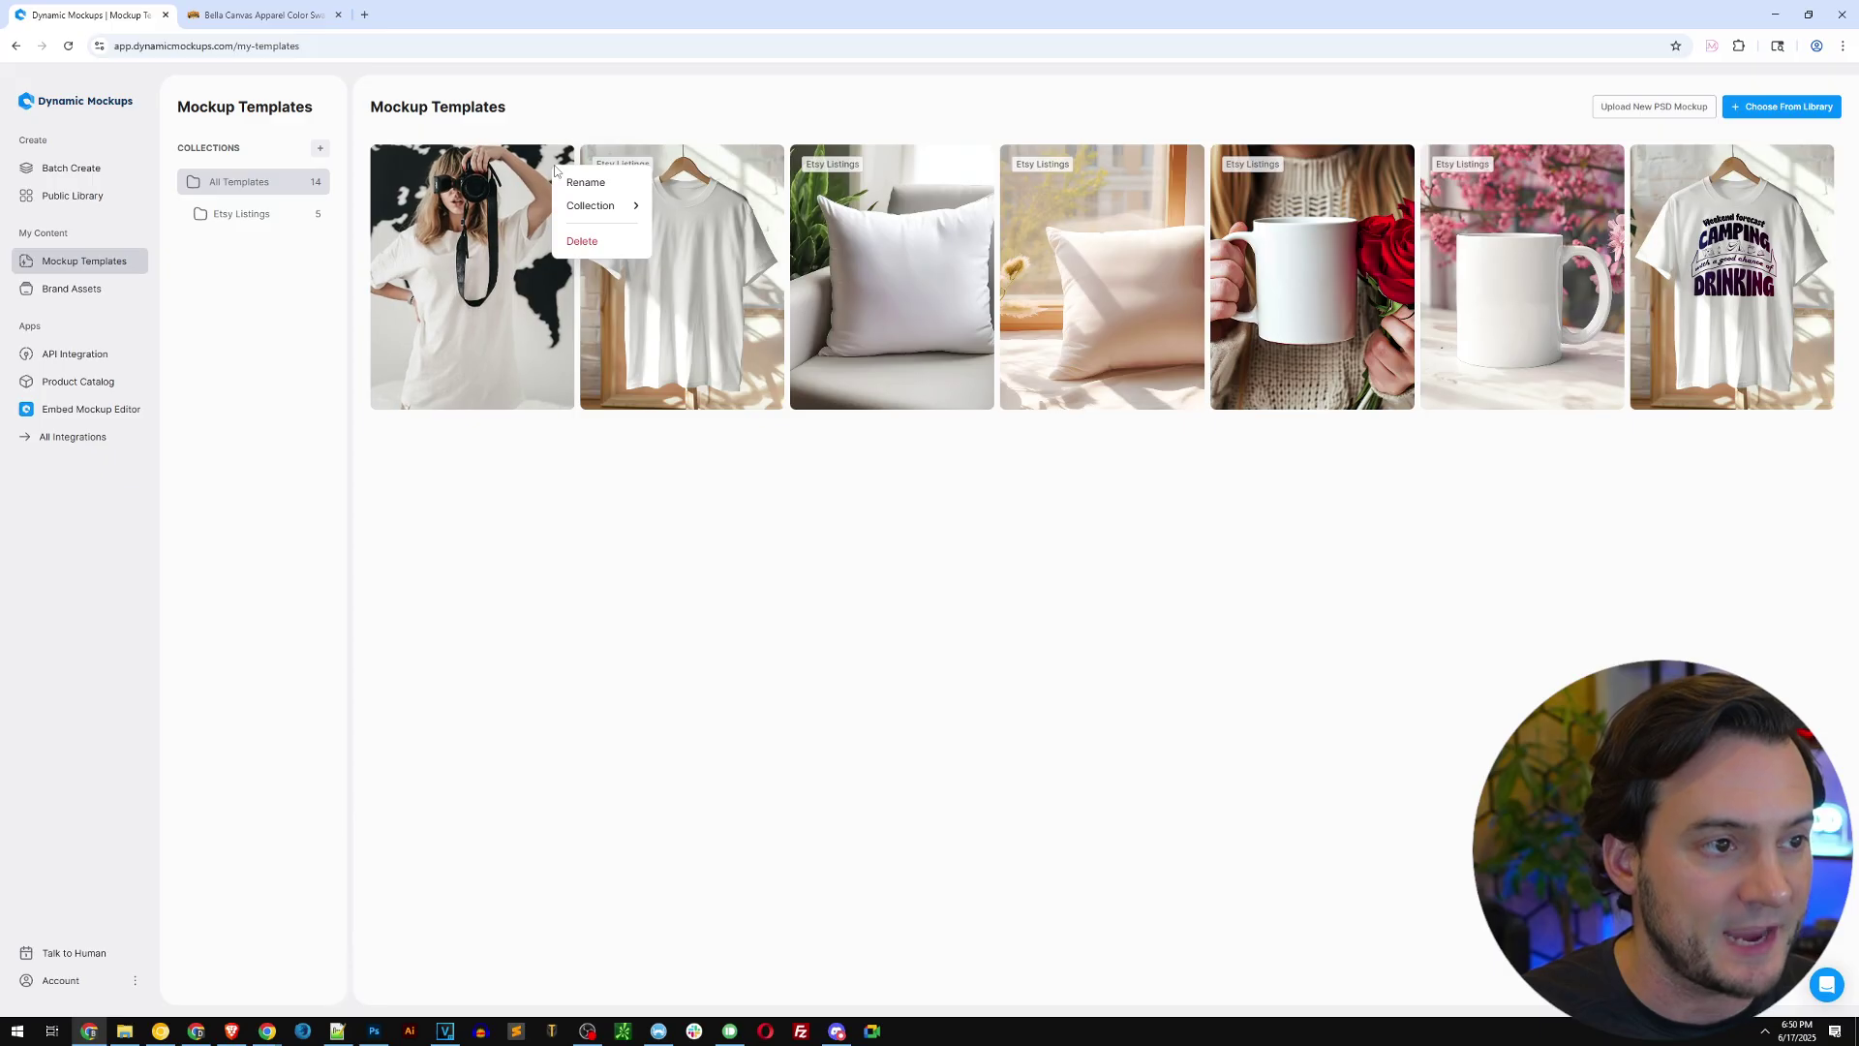
pyautogui.moveTo(602, 205)
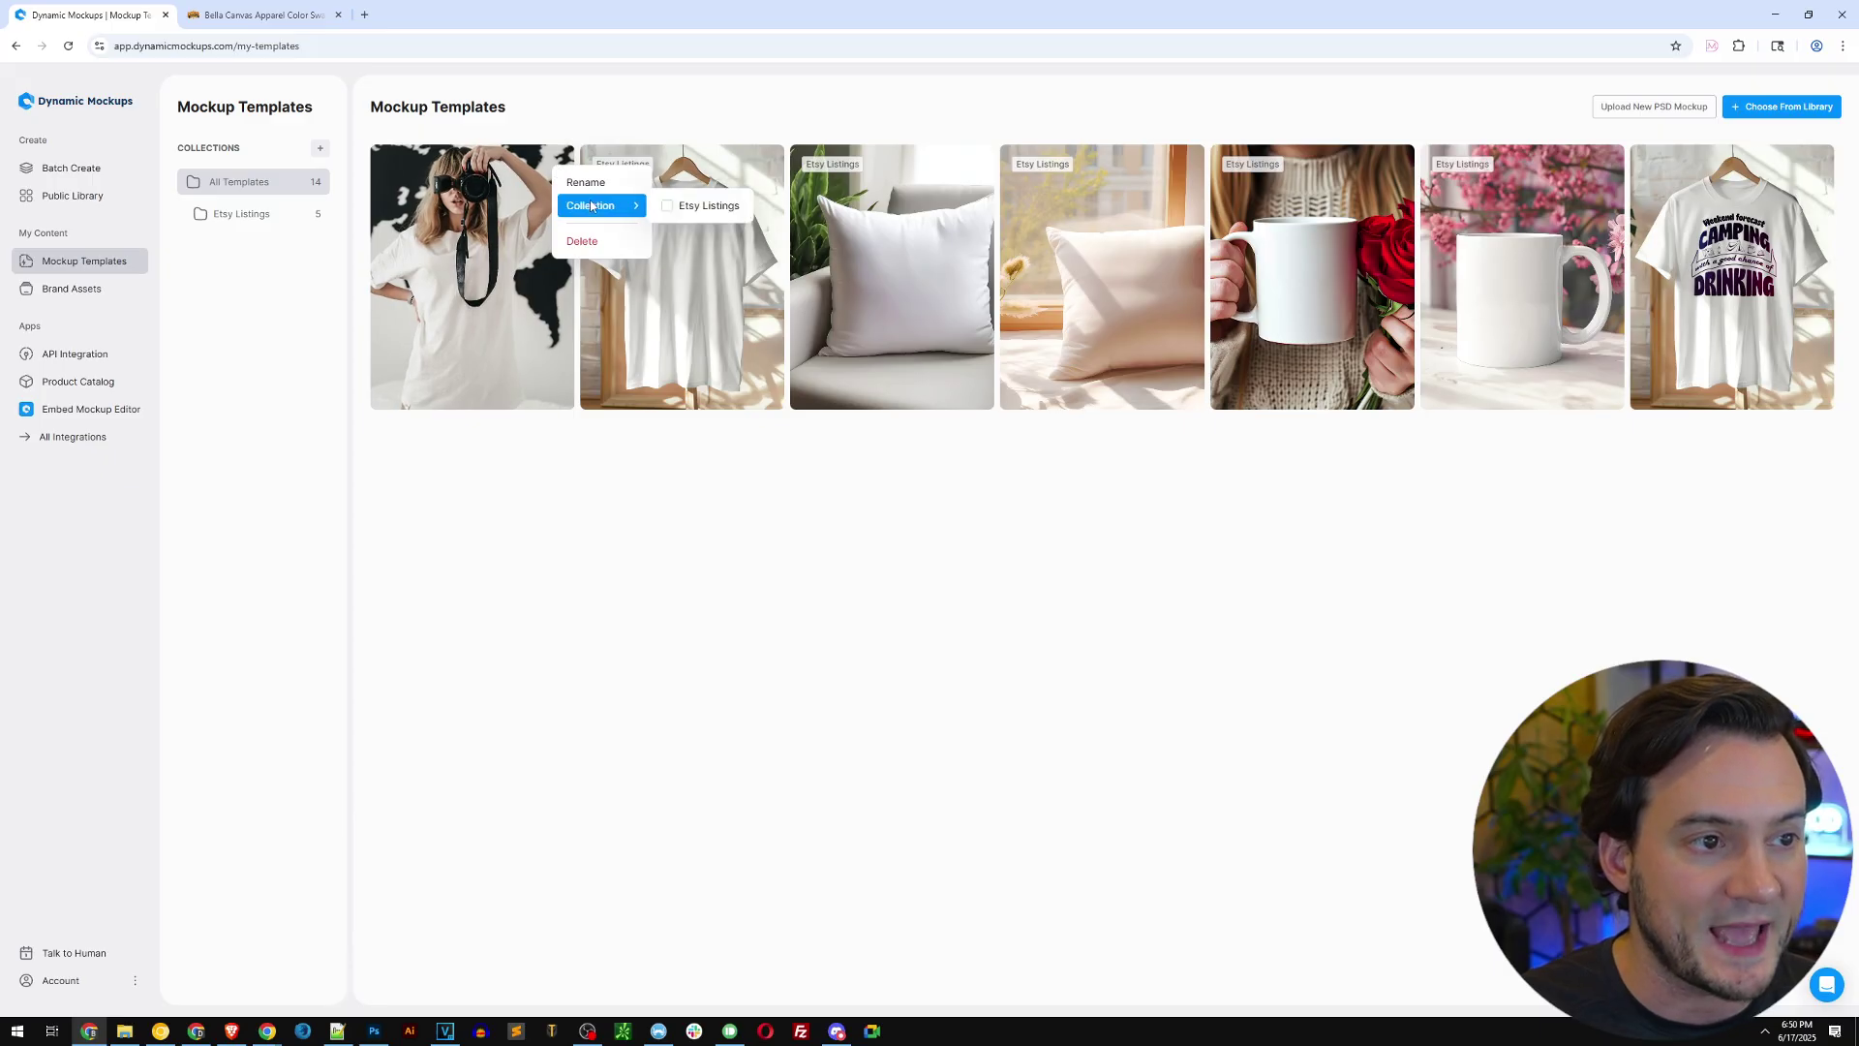
pyautogui.click(670, 206)
pyautogui.click(789, 516)
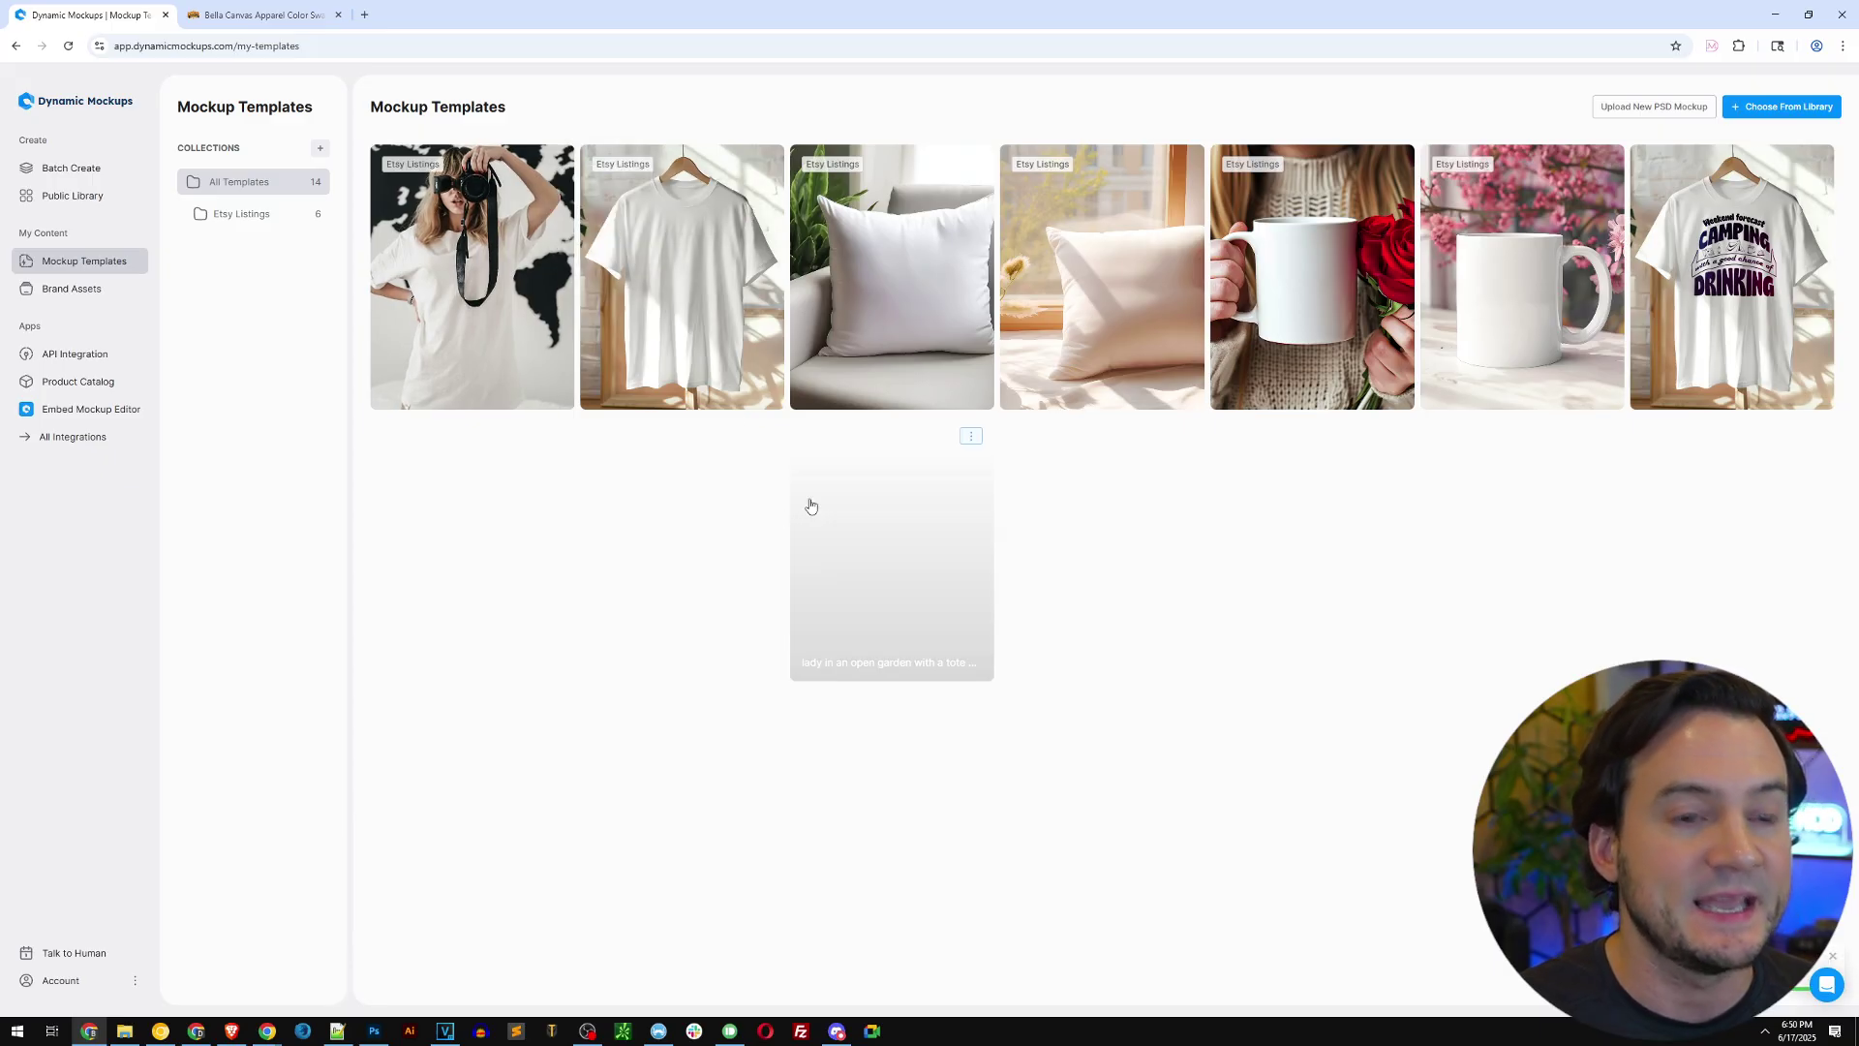
pyautogui.click(249, 223)
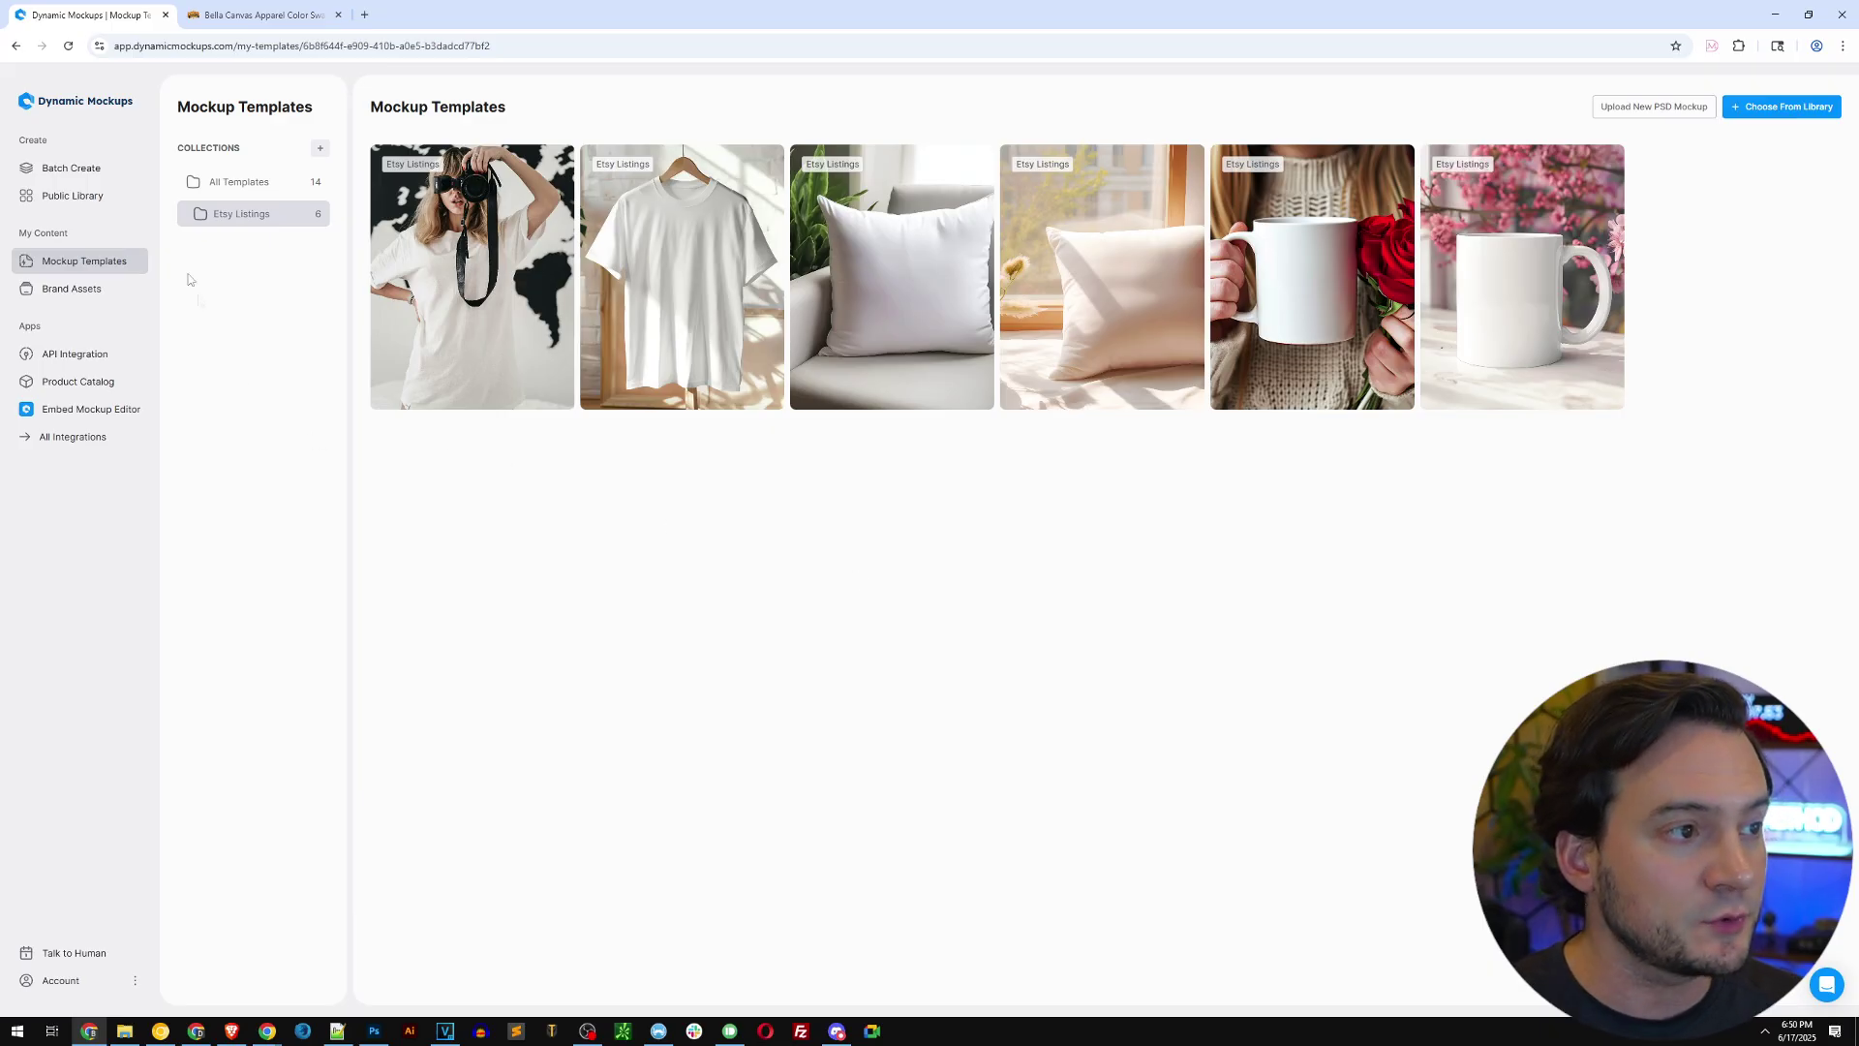
pyautogui.click(80, 170)
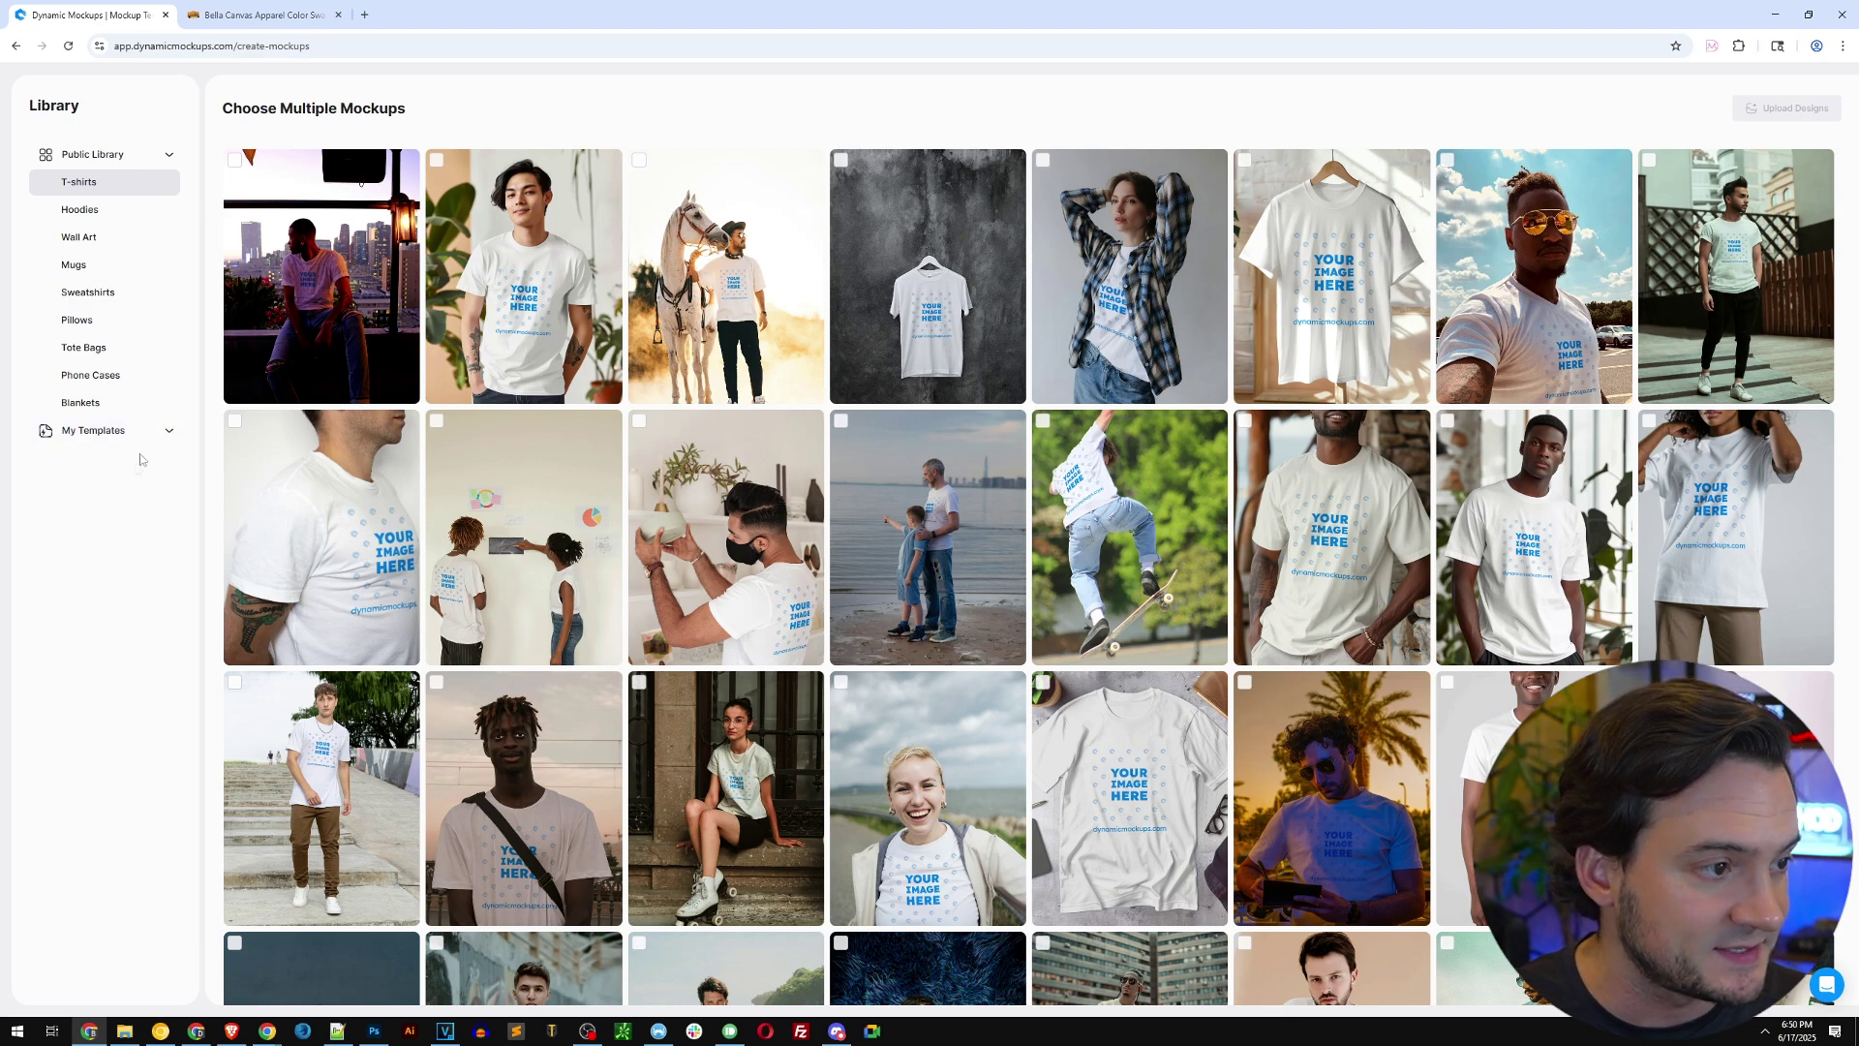
# Step: Select the camera-woman, hanging T-shirt, sofa pillow, window pillow and roses mug Etsy Listings mockups
pyautogui.click(103, 498)
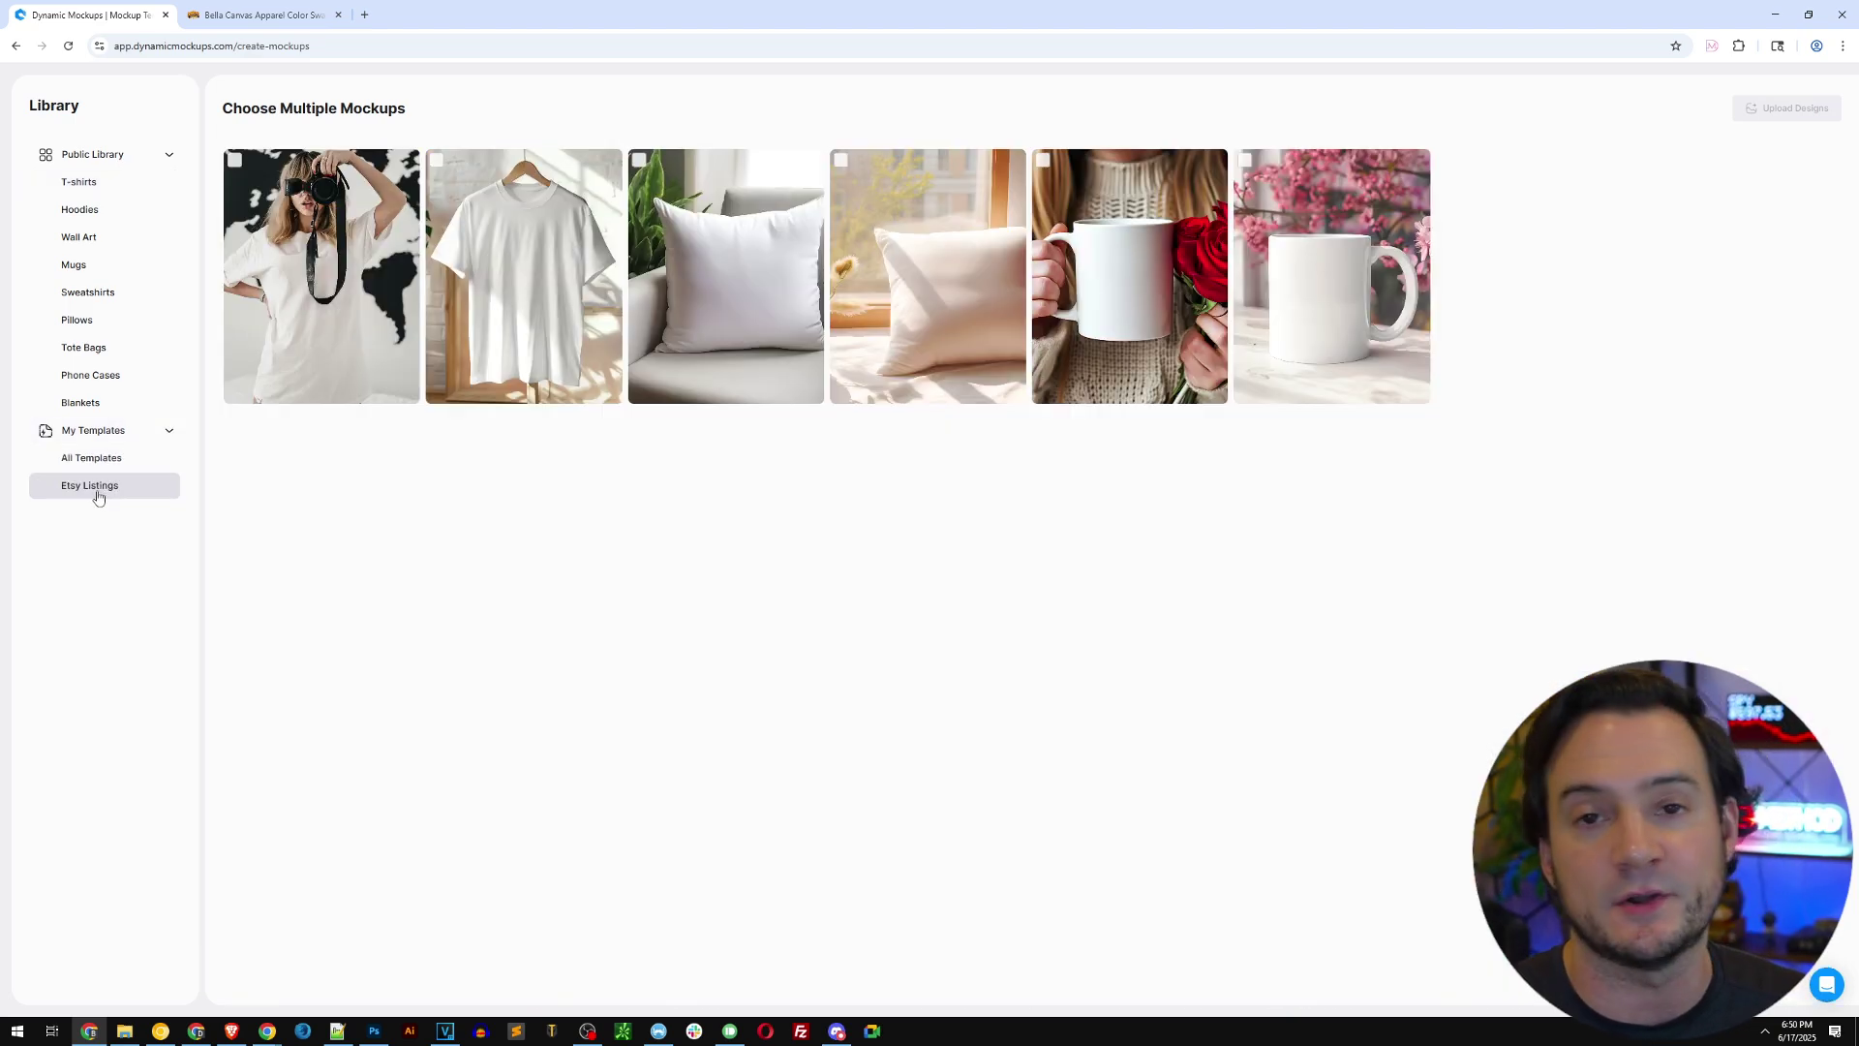
pyautogui.click(240, 170)
pyautogui.click(555, 180)
pyautogui.click(727, 184)
pyautogui.click(928, 184)
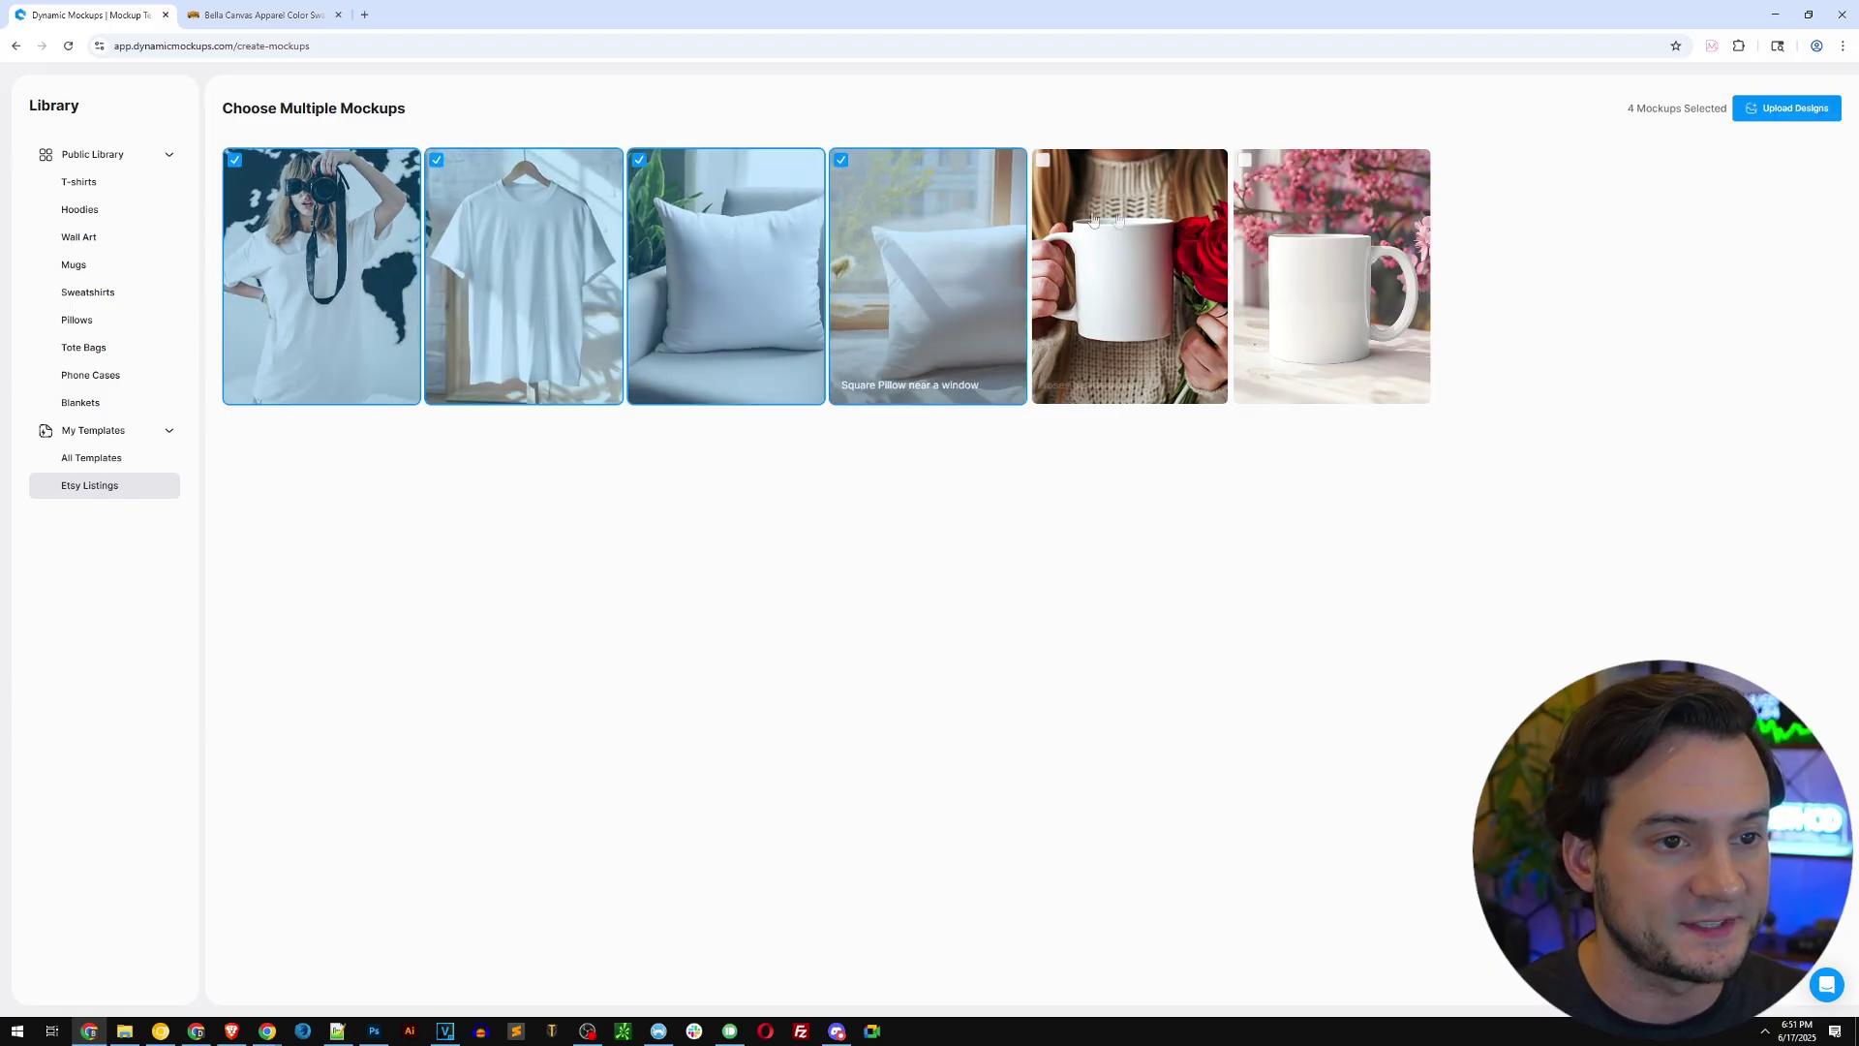
pyautogui.click(1131, 184)
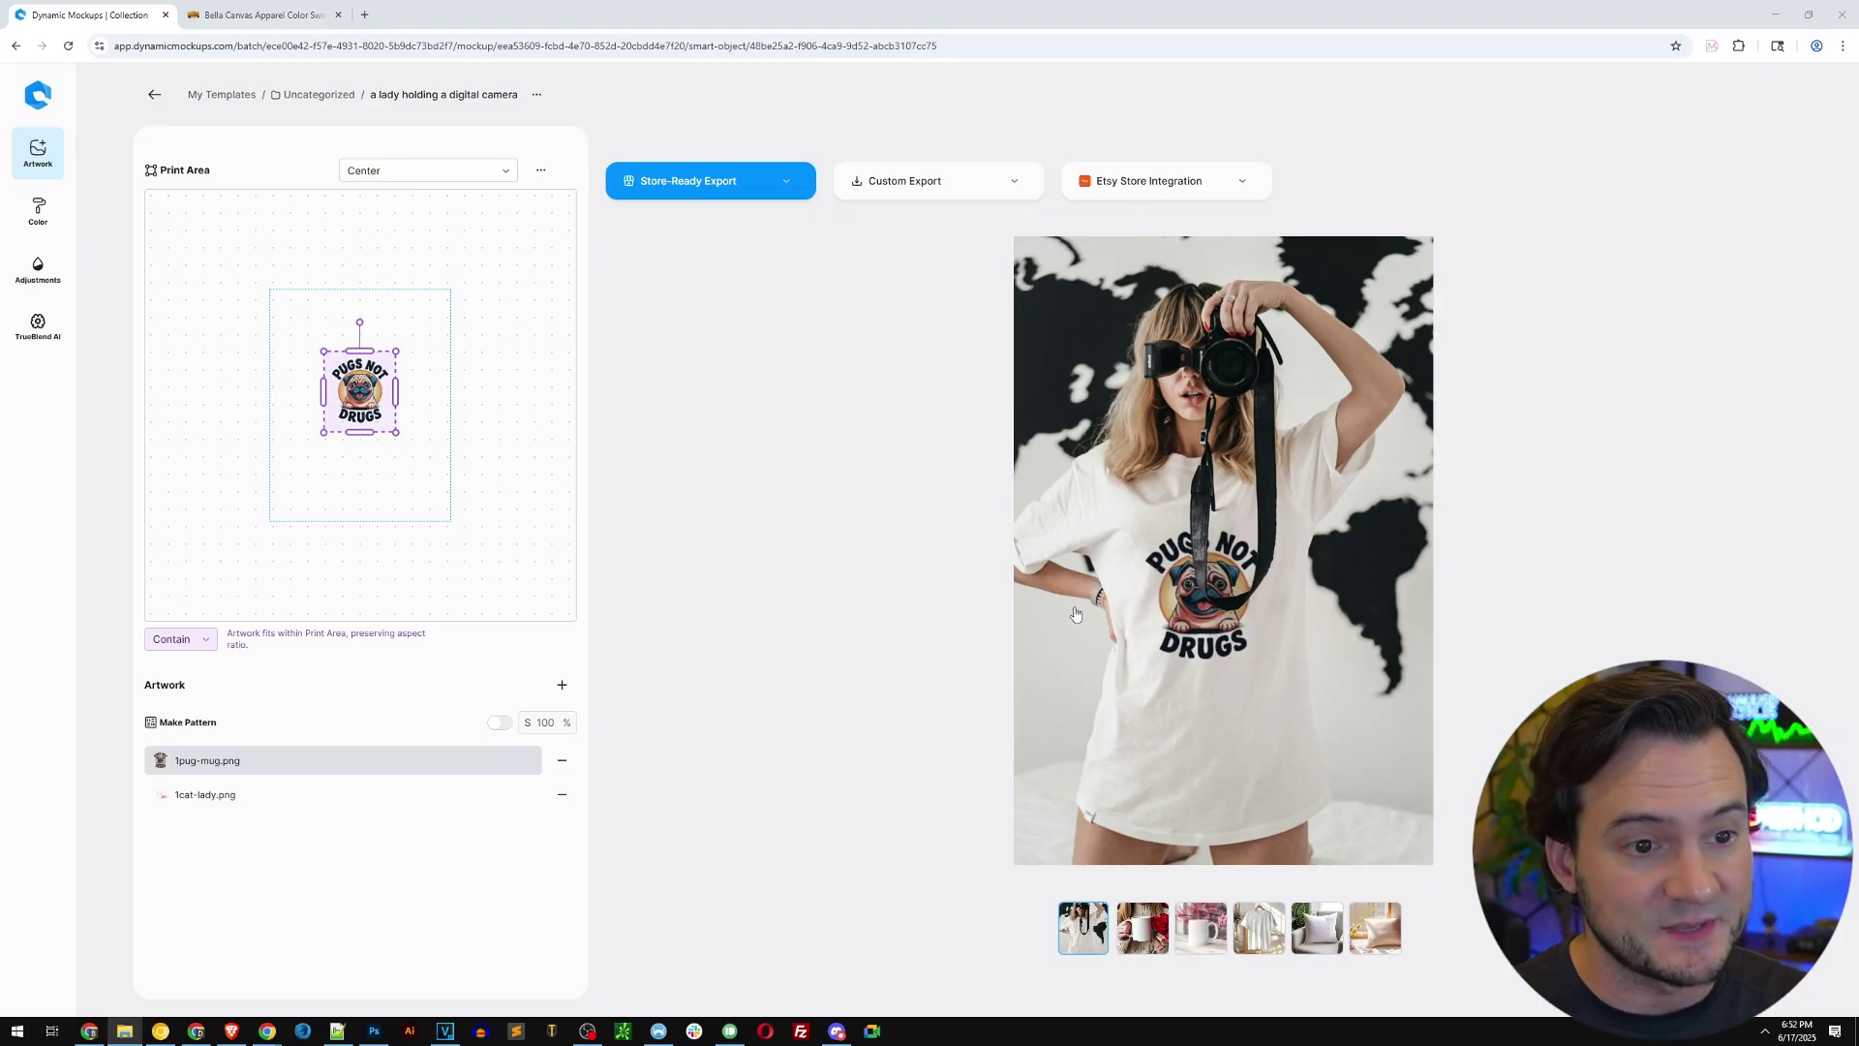
# Step: Apply 1cat-lady.png to the camera-woman T-shirt and enlarge it slightly in the print area
pyautogui.click(210, 804)
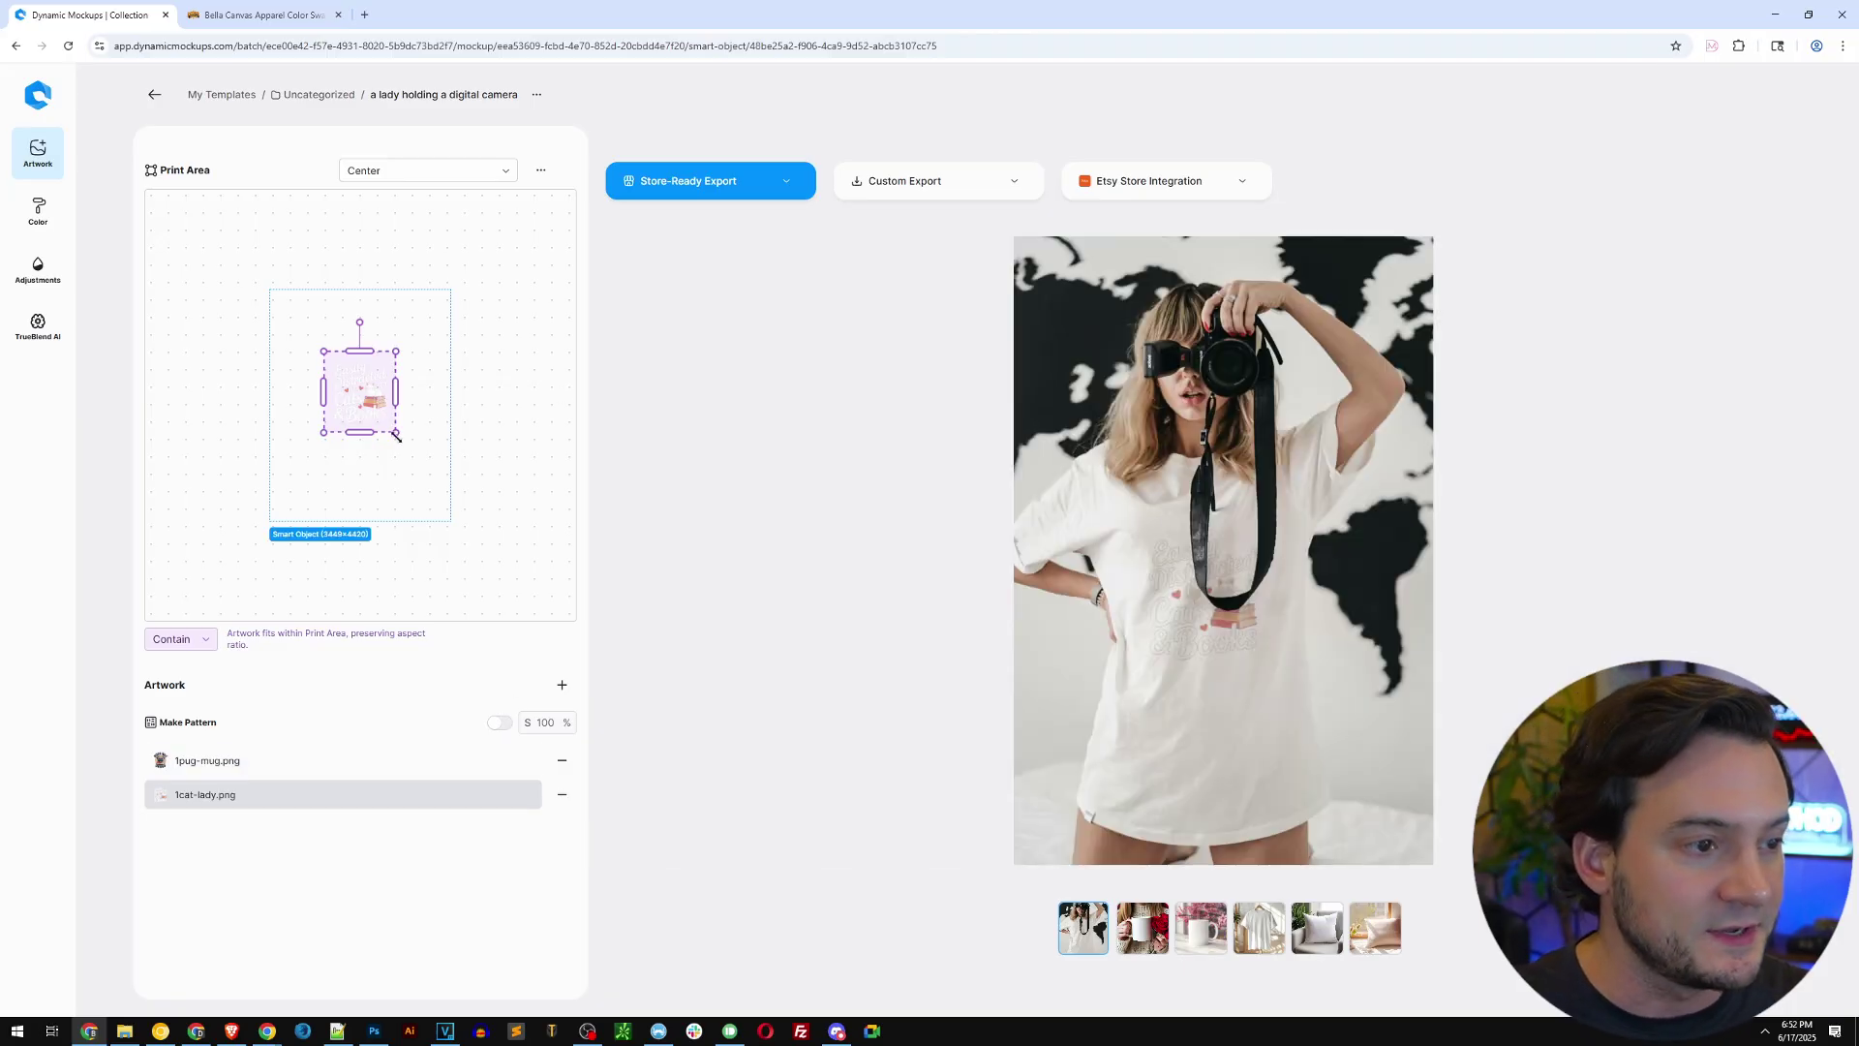
pyautogui.moveTo(395, 432); pyautogui.dragTo(417, 465)
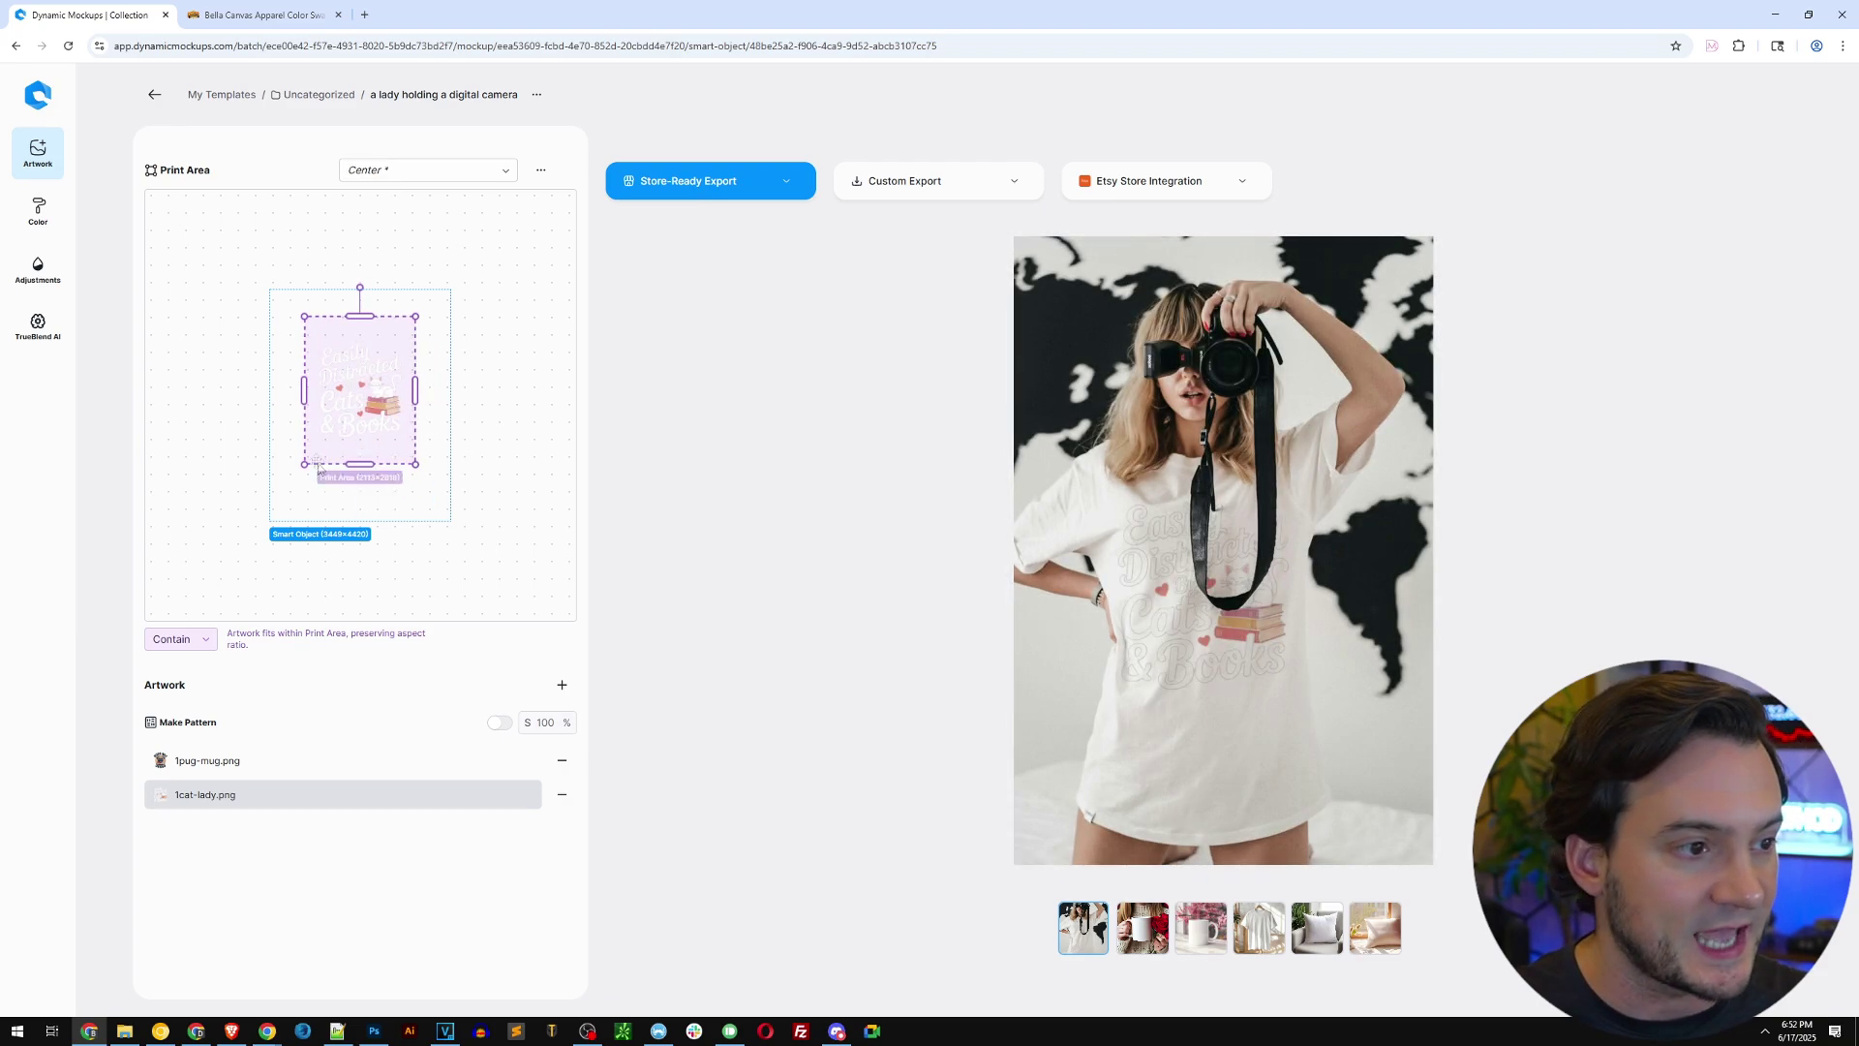
pyautogui.moveTo(304, 464); pyautogui.dragTo(313, 459)
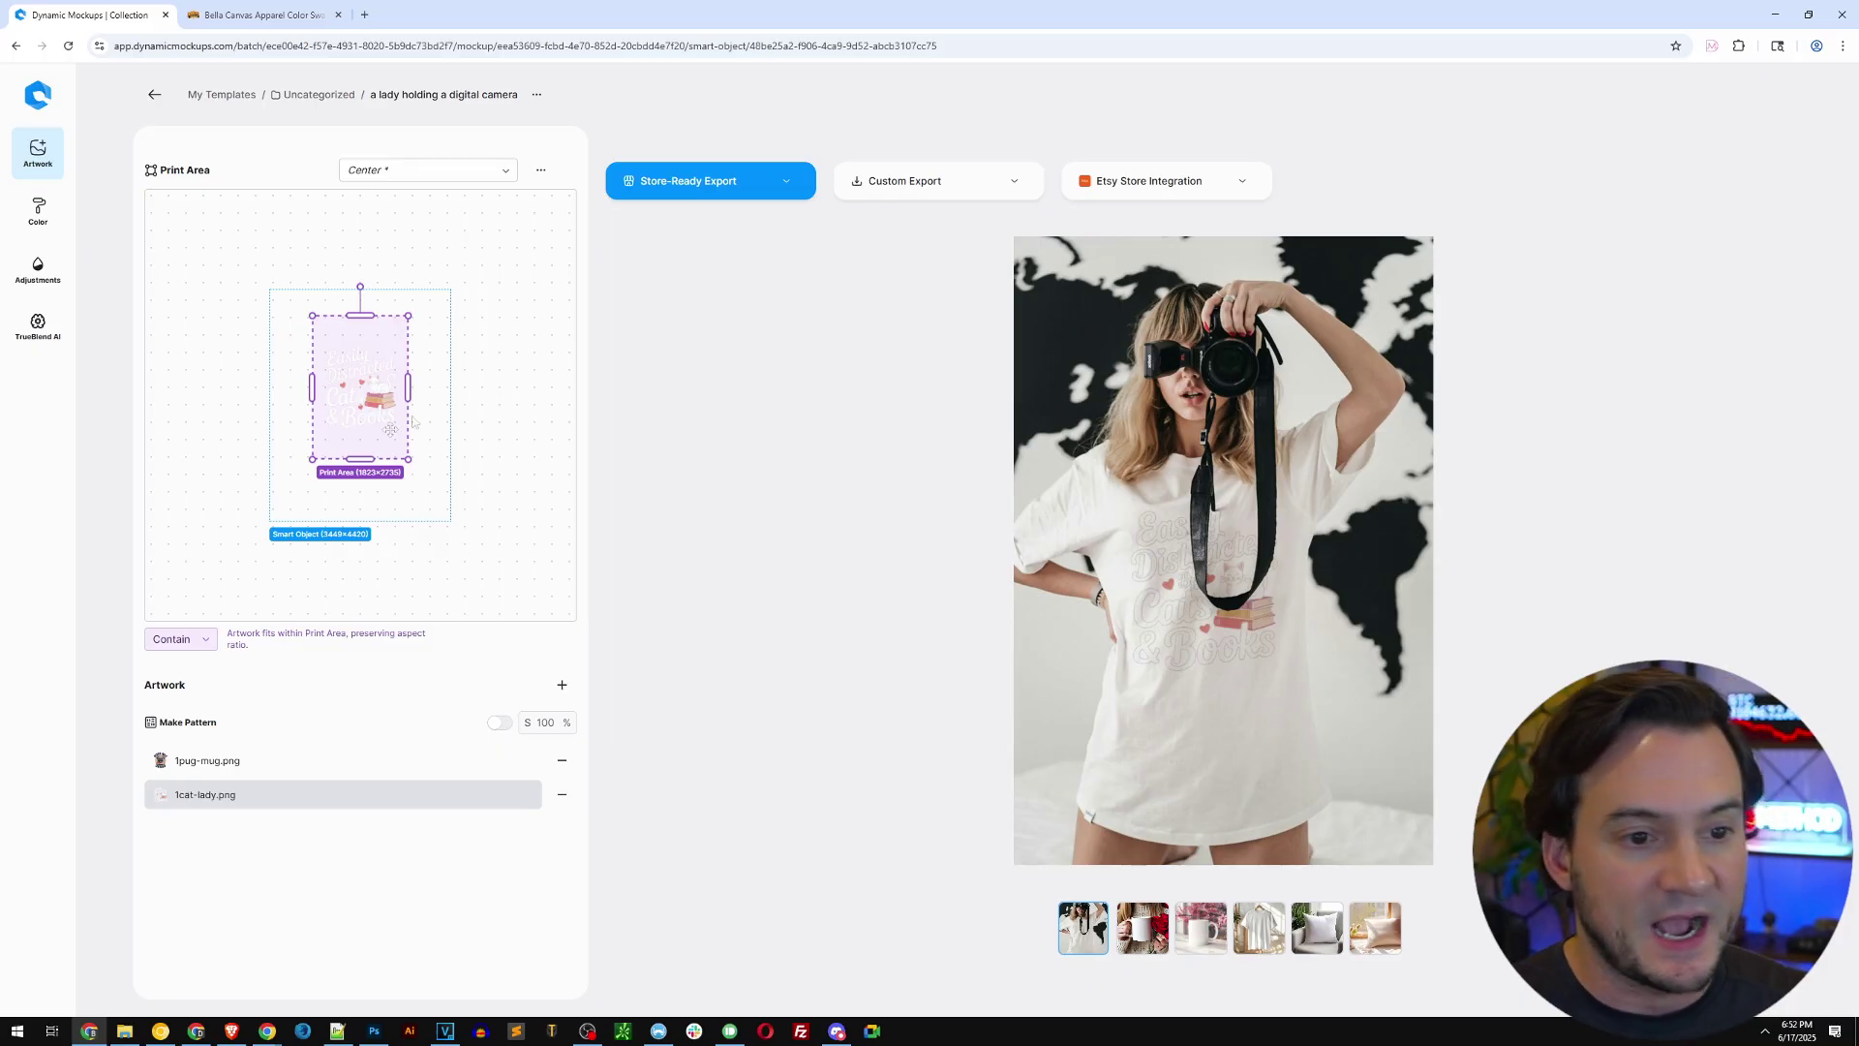
# Step: Add a new shirt colour with hex #f3be8d (Heather Peach) copied from the Bella Canvas chart
pyautogui.click(43, 225)
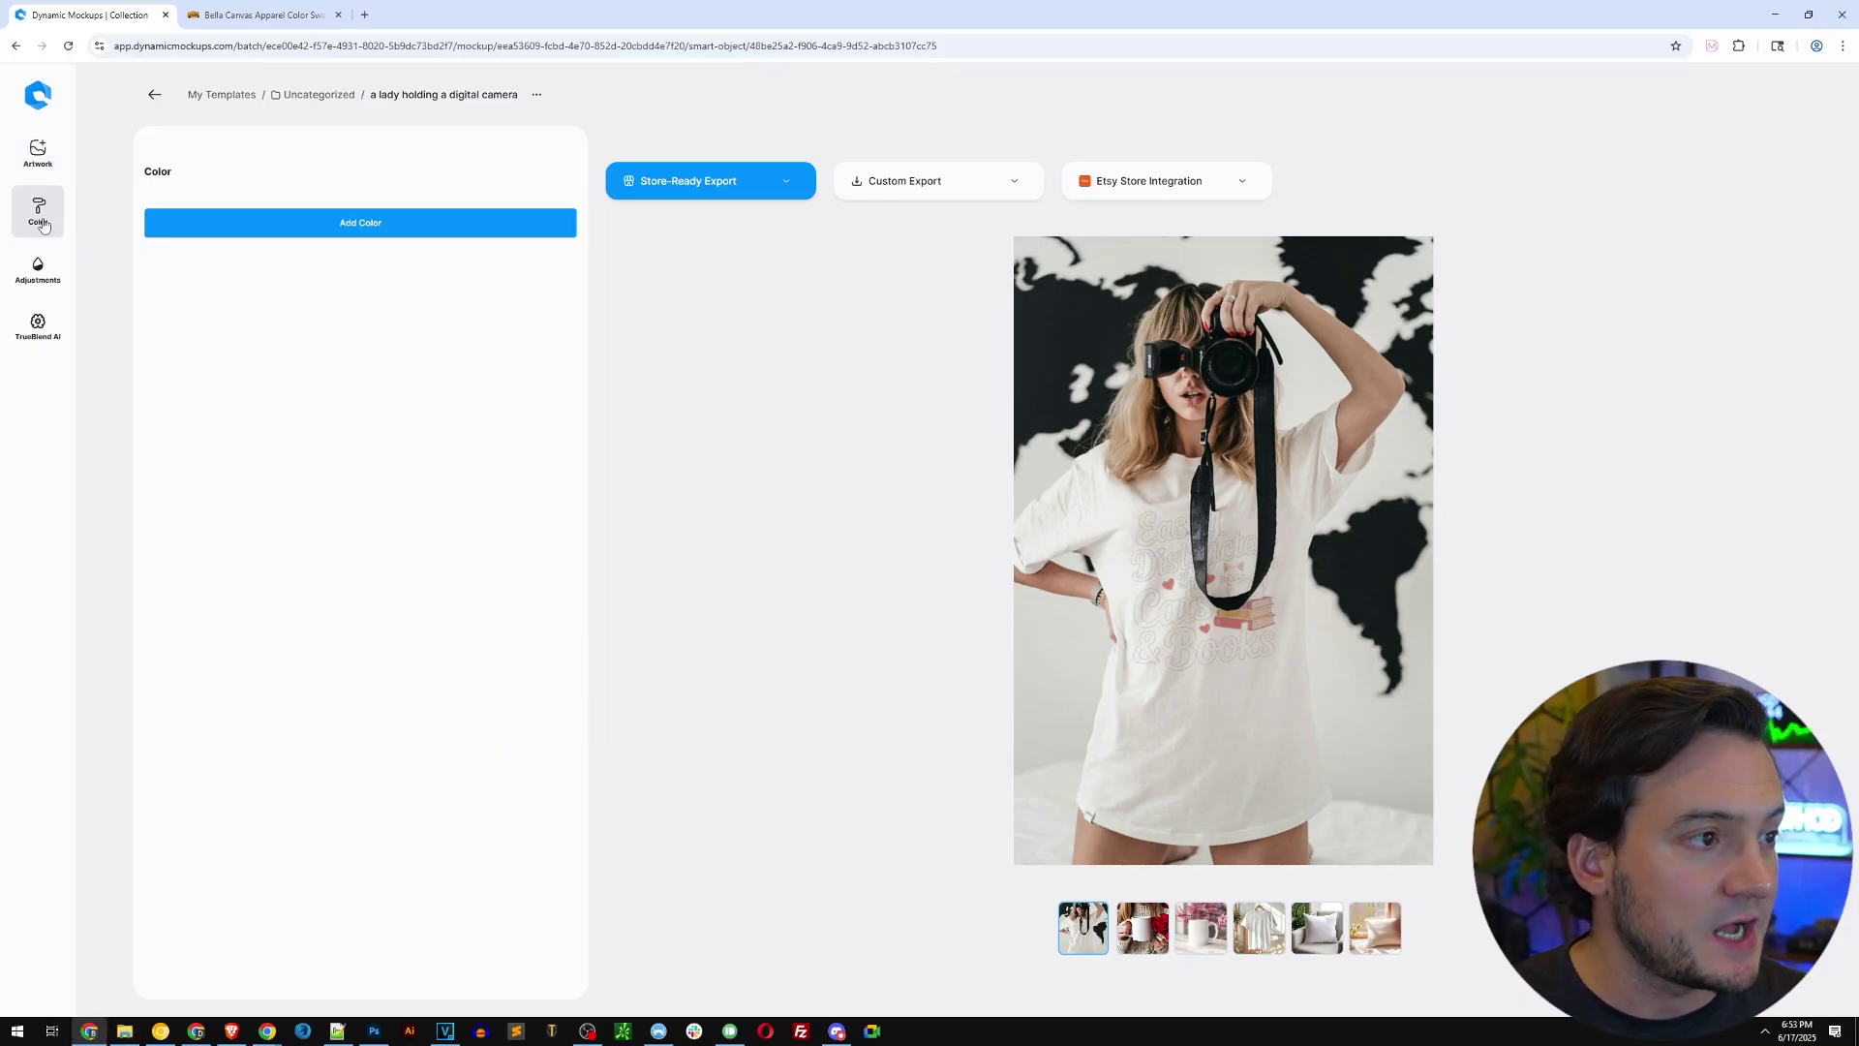
pyautogui.click(361, 224)
pyautogui.click(259, 15)
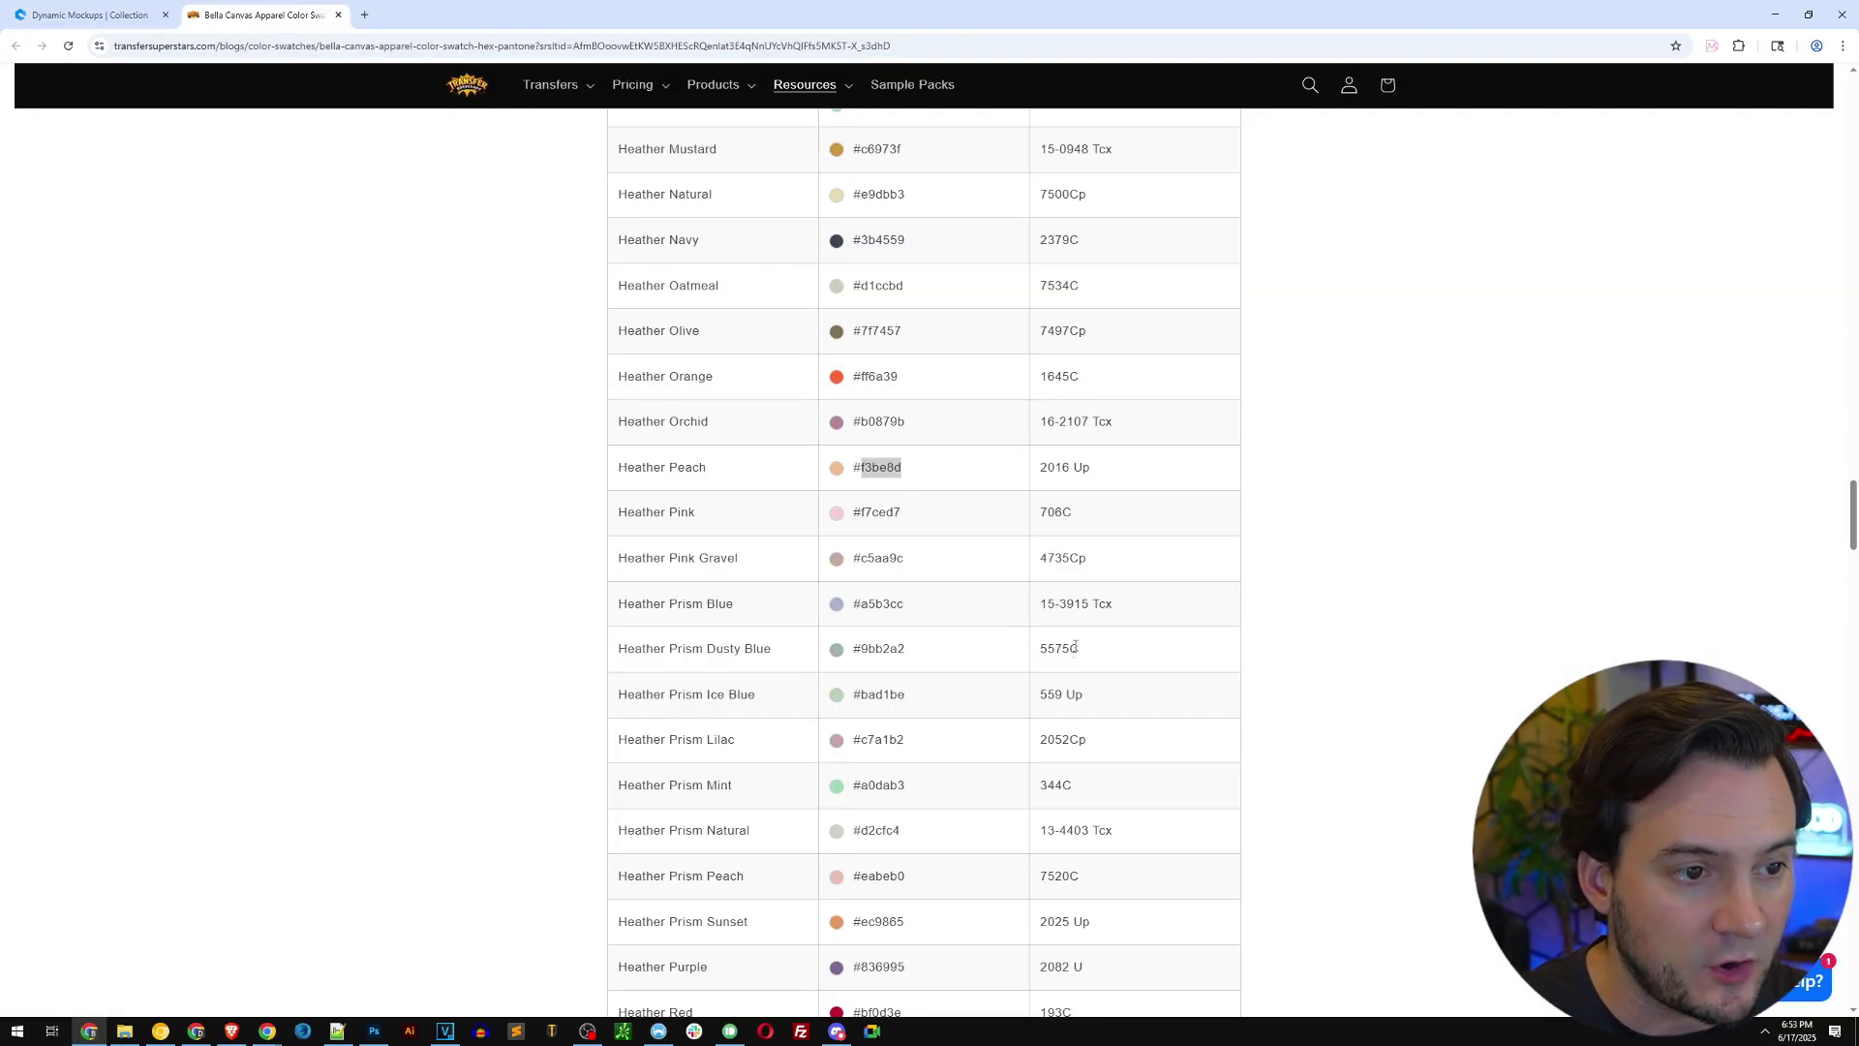
pyautogui.keyDown('ctrl'); pyautogui.scroll(5, 1075, 646); pyautogui.keyUp('ctrl')
pyautogui.scroll(-1, 891, 823)
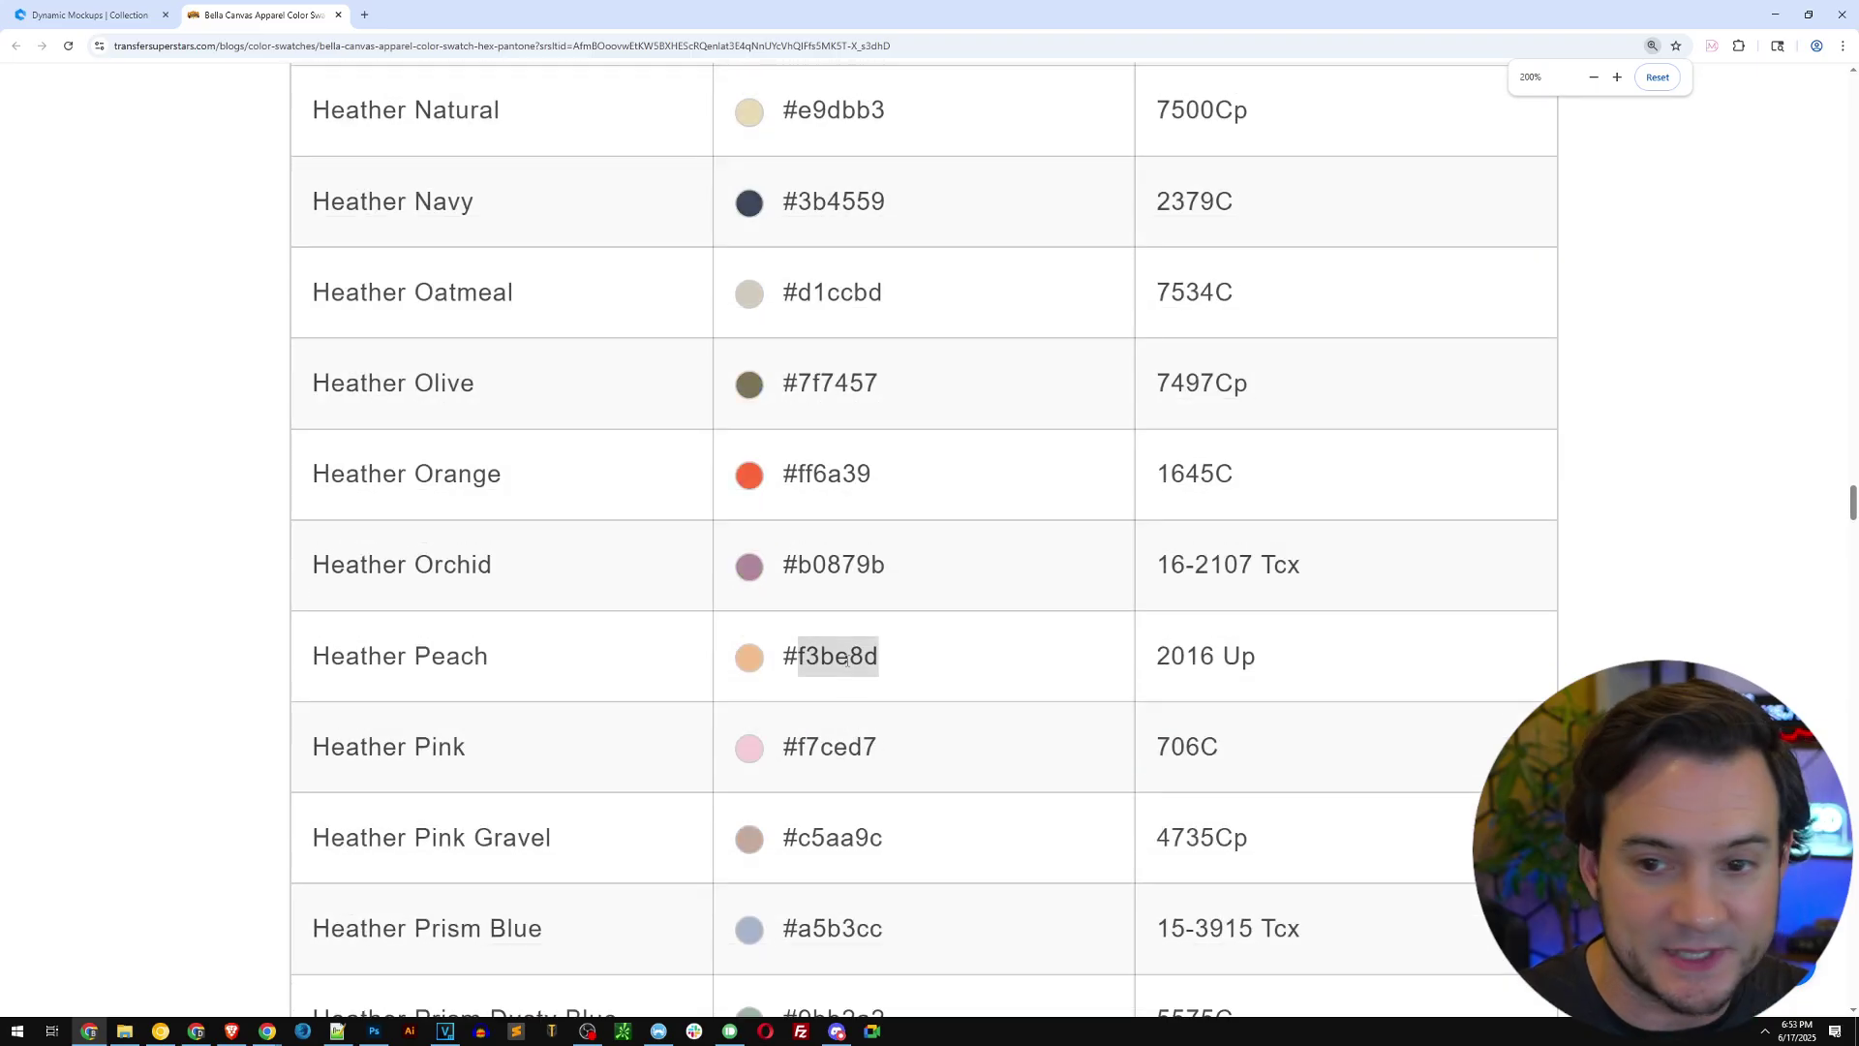
pyautogui.click(110, 24)
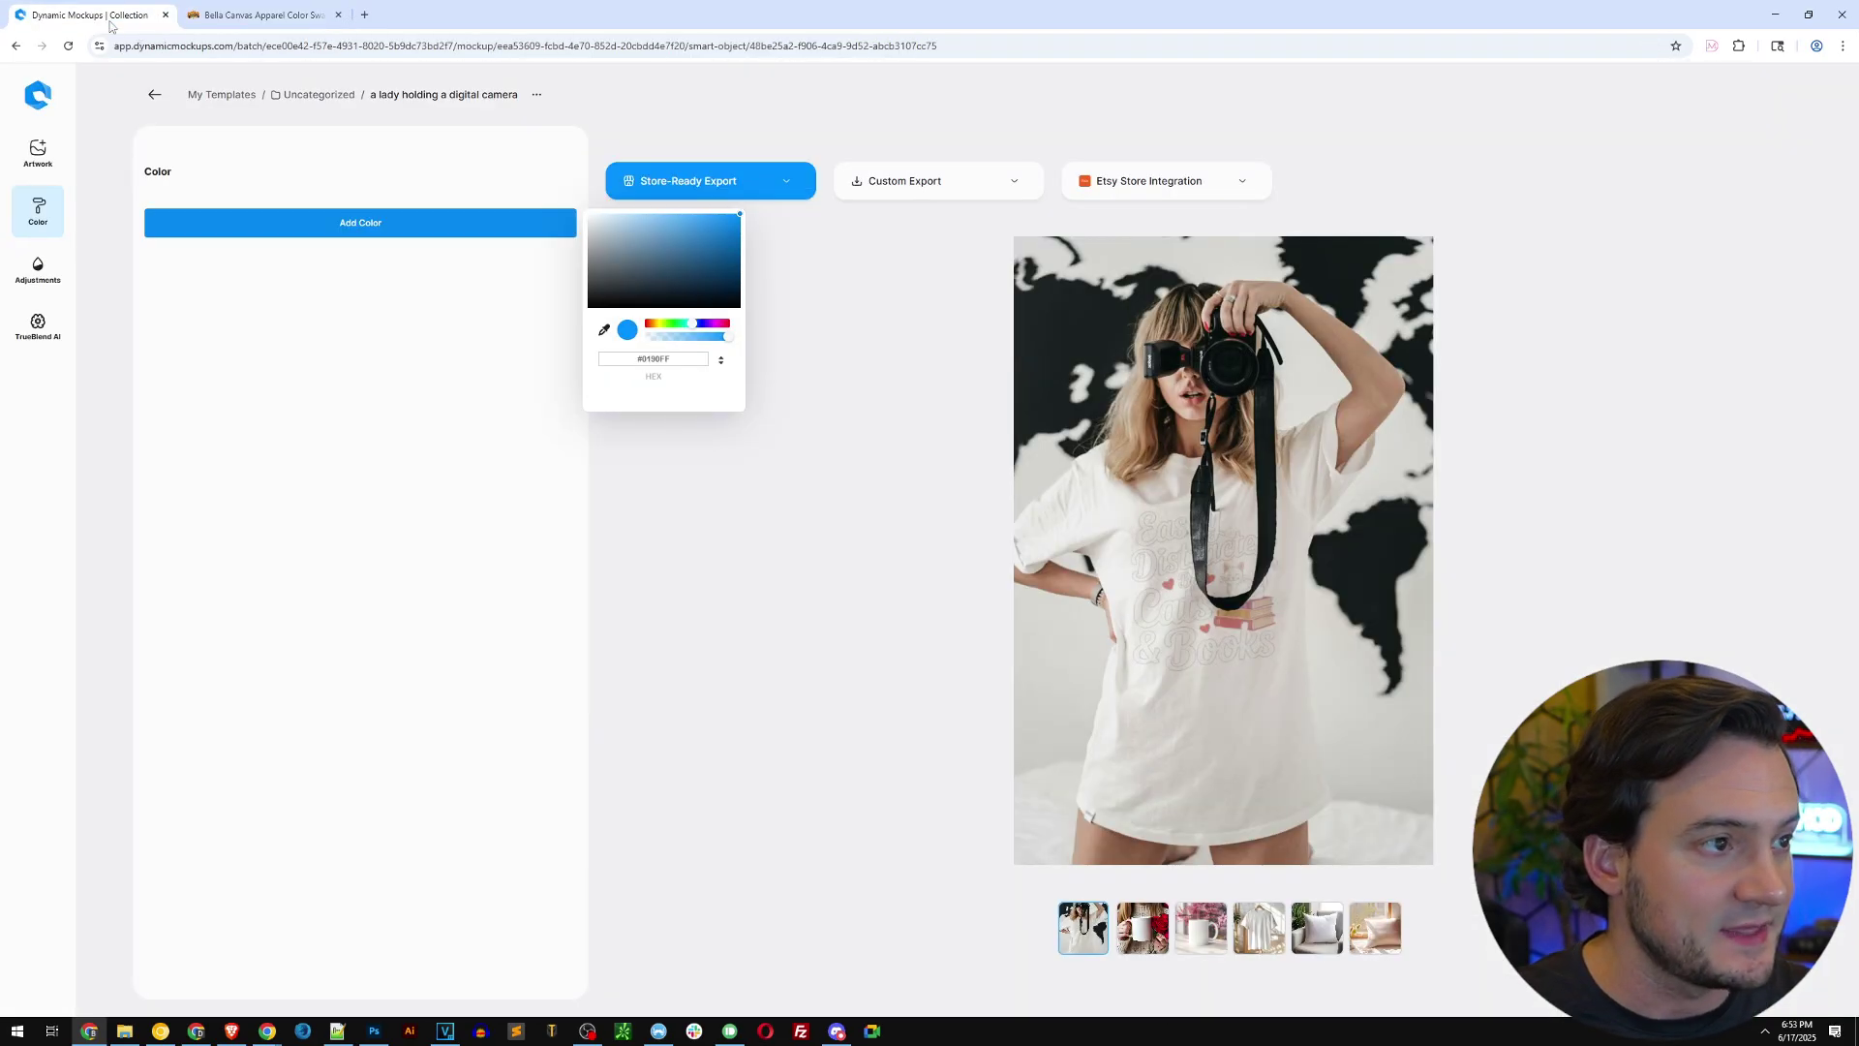
pyautogui.click(653, 358)
pyautogui.write('#f3be8d')
pyautogui.click(790, 484)
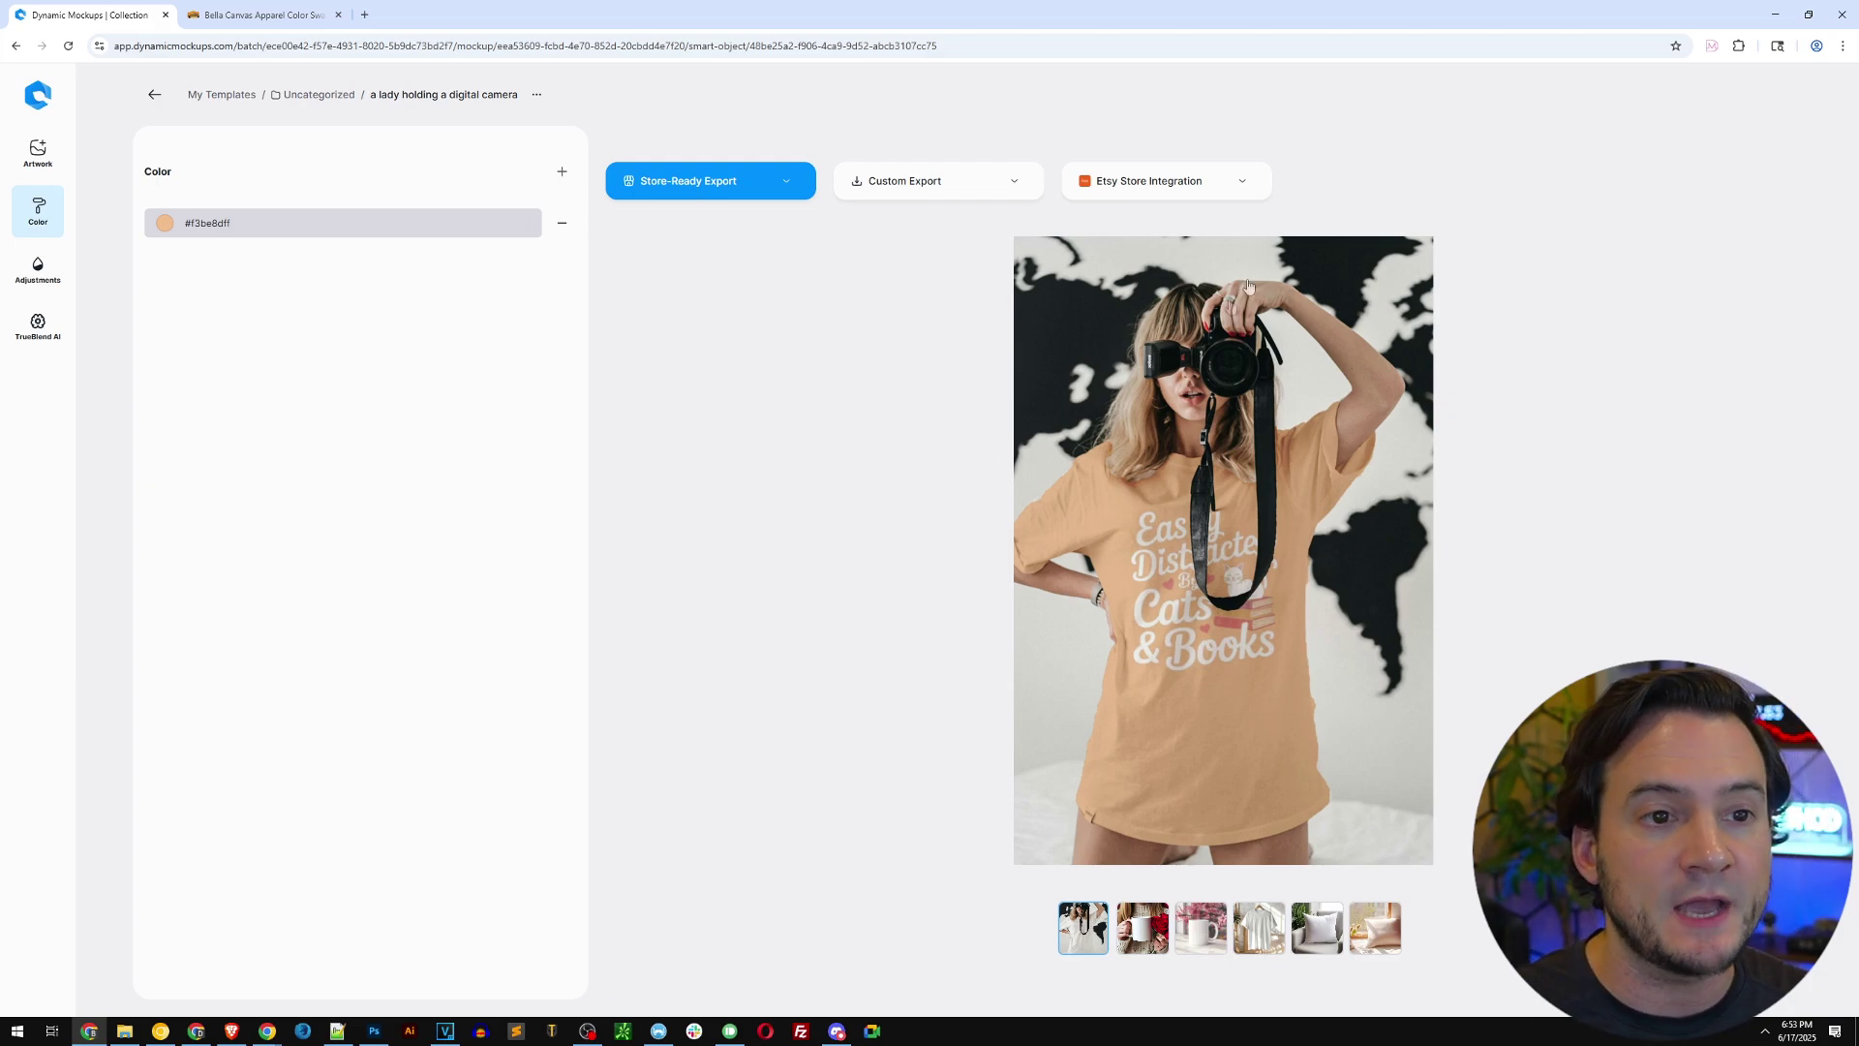
# Step: Add the peach camera-woman mockup to the 'Cat Lady T-shirt for Mothers Day' listing photos and save to Etsy
pyautogui.click(1243, 186)
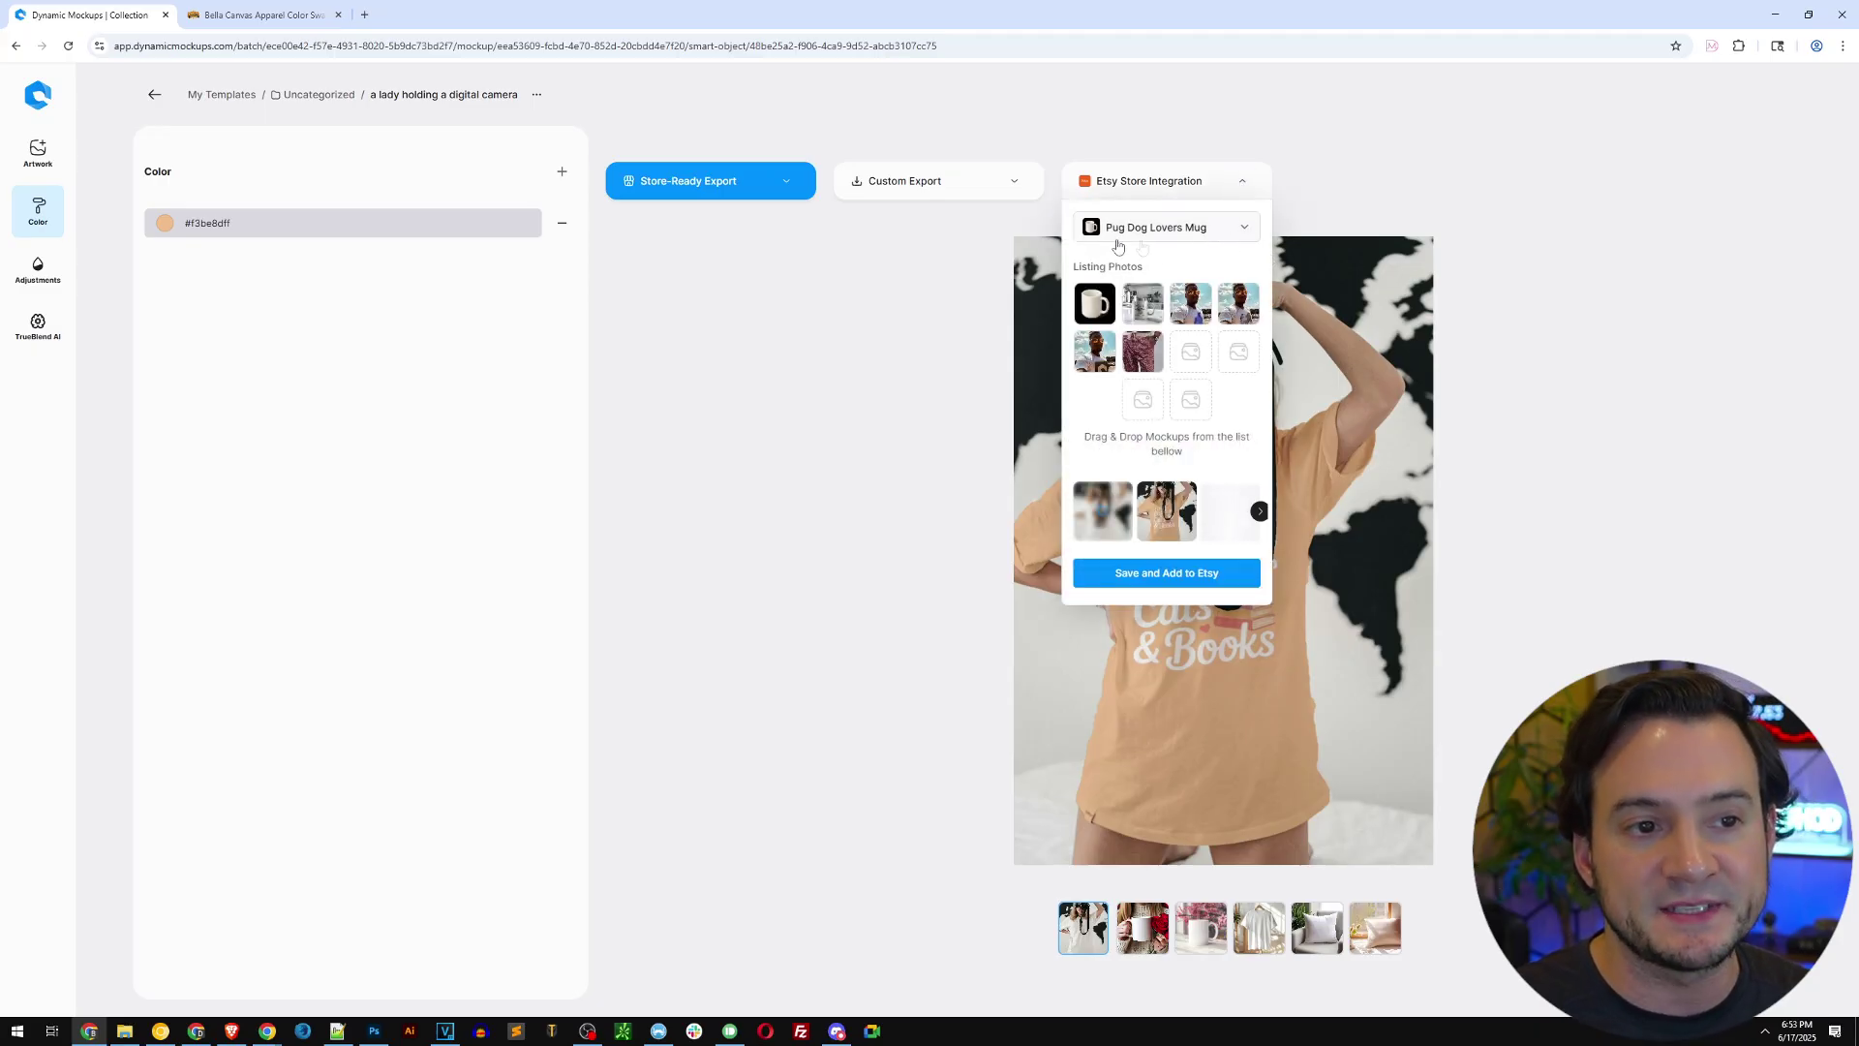
pyautogui.click(1239, 230)
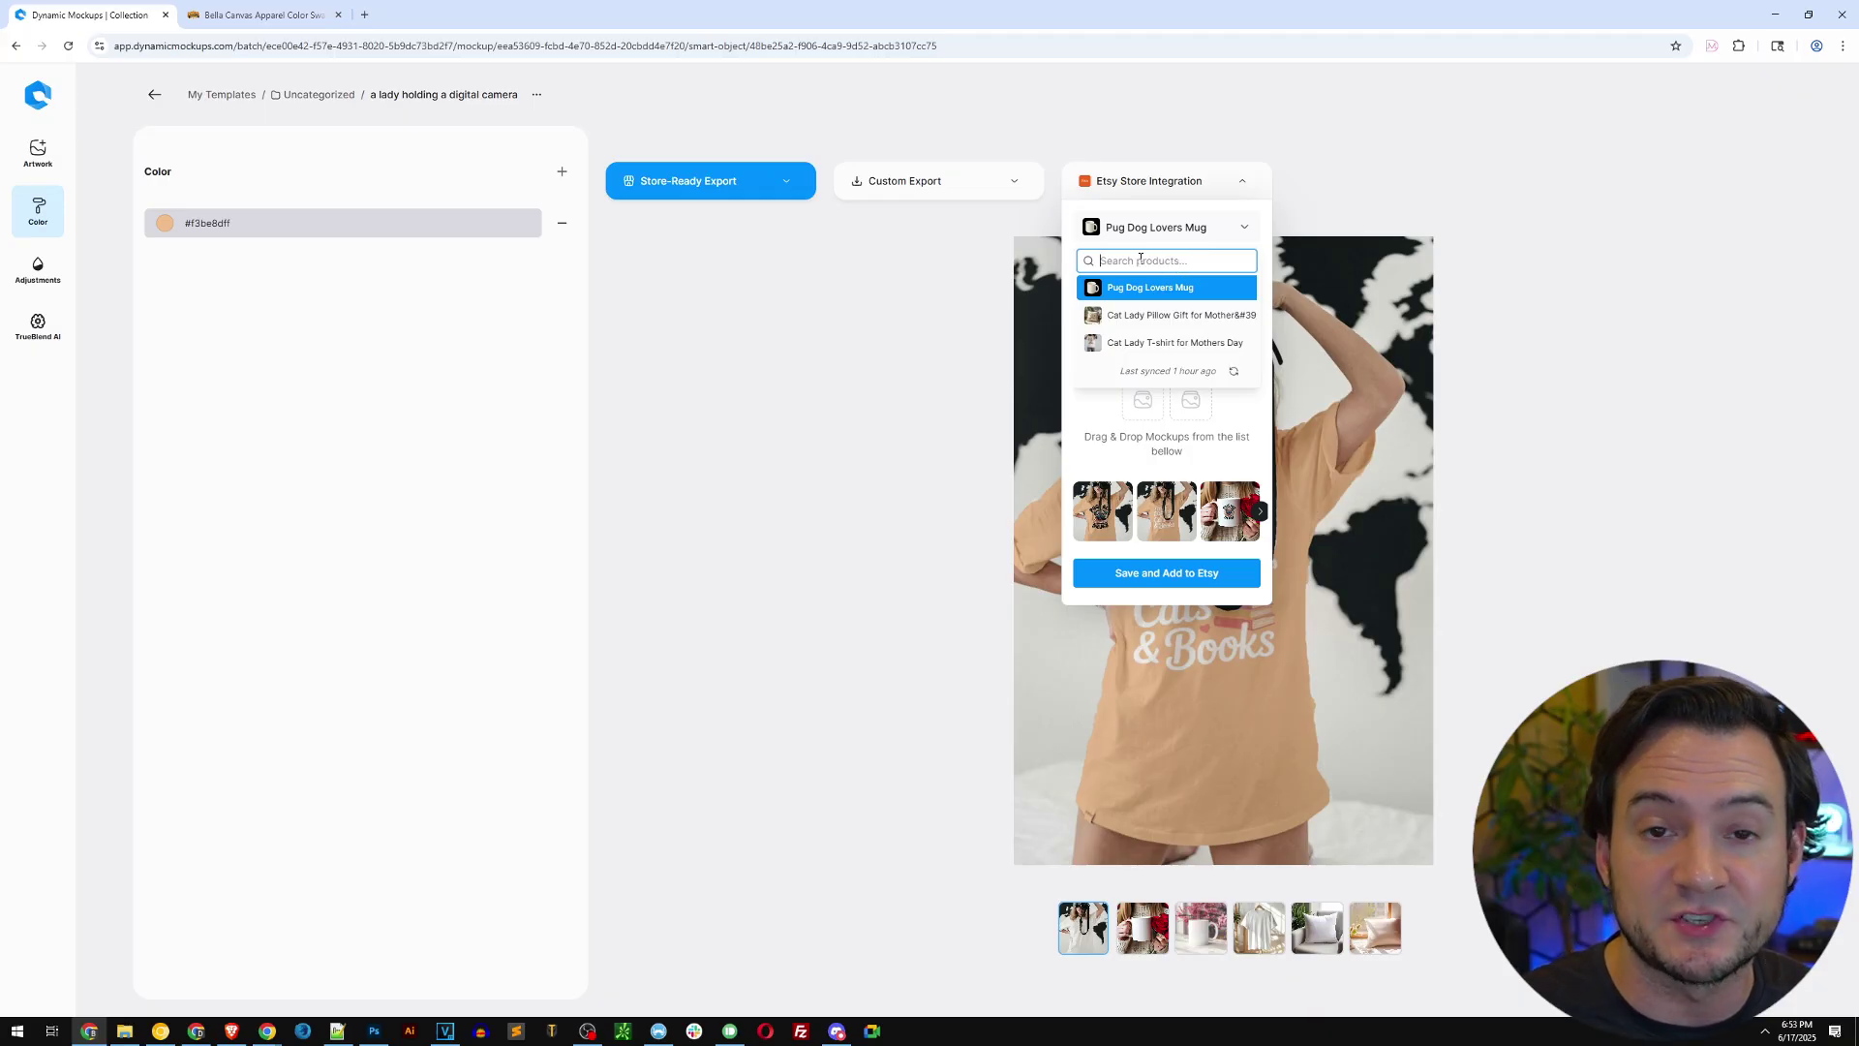
pyautogui.click(1133, 347)
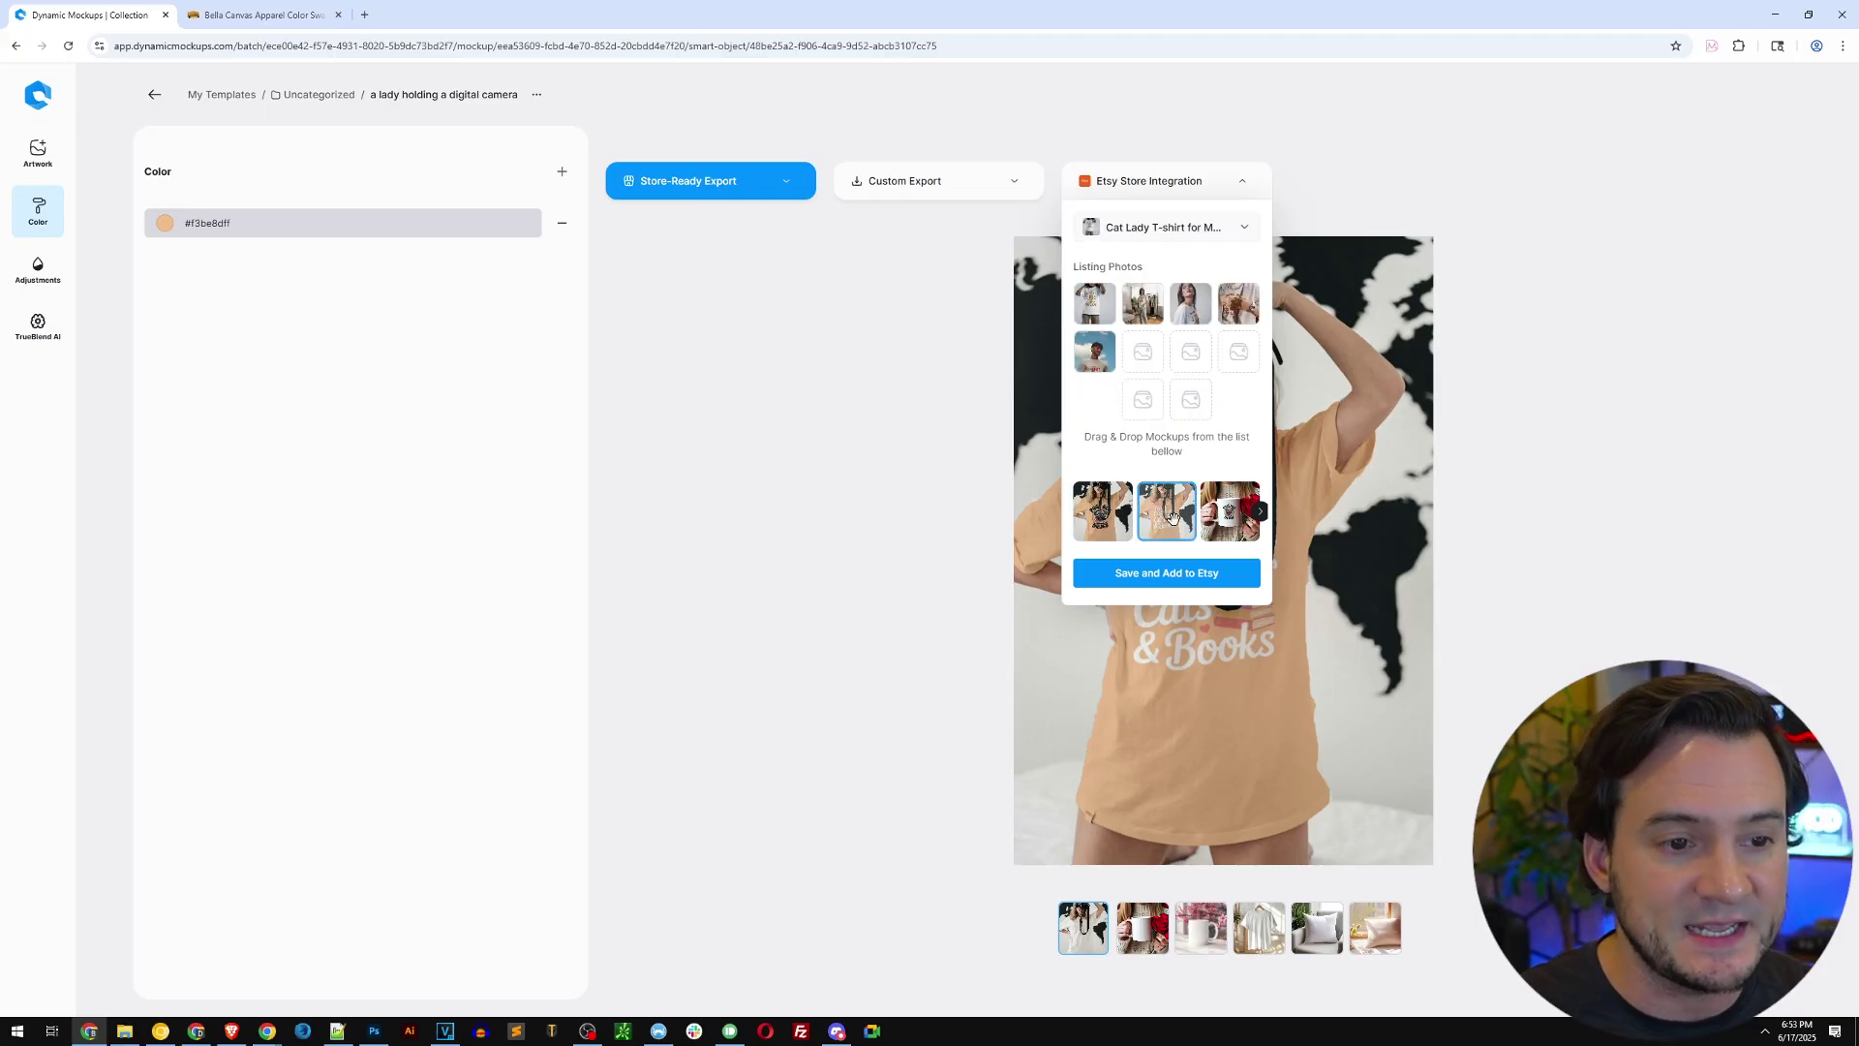
pyautogui.moveTo(1172, 522); pyautogui.dragTo(1141, 357)
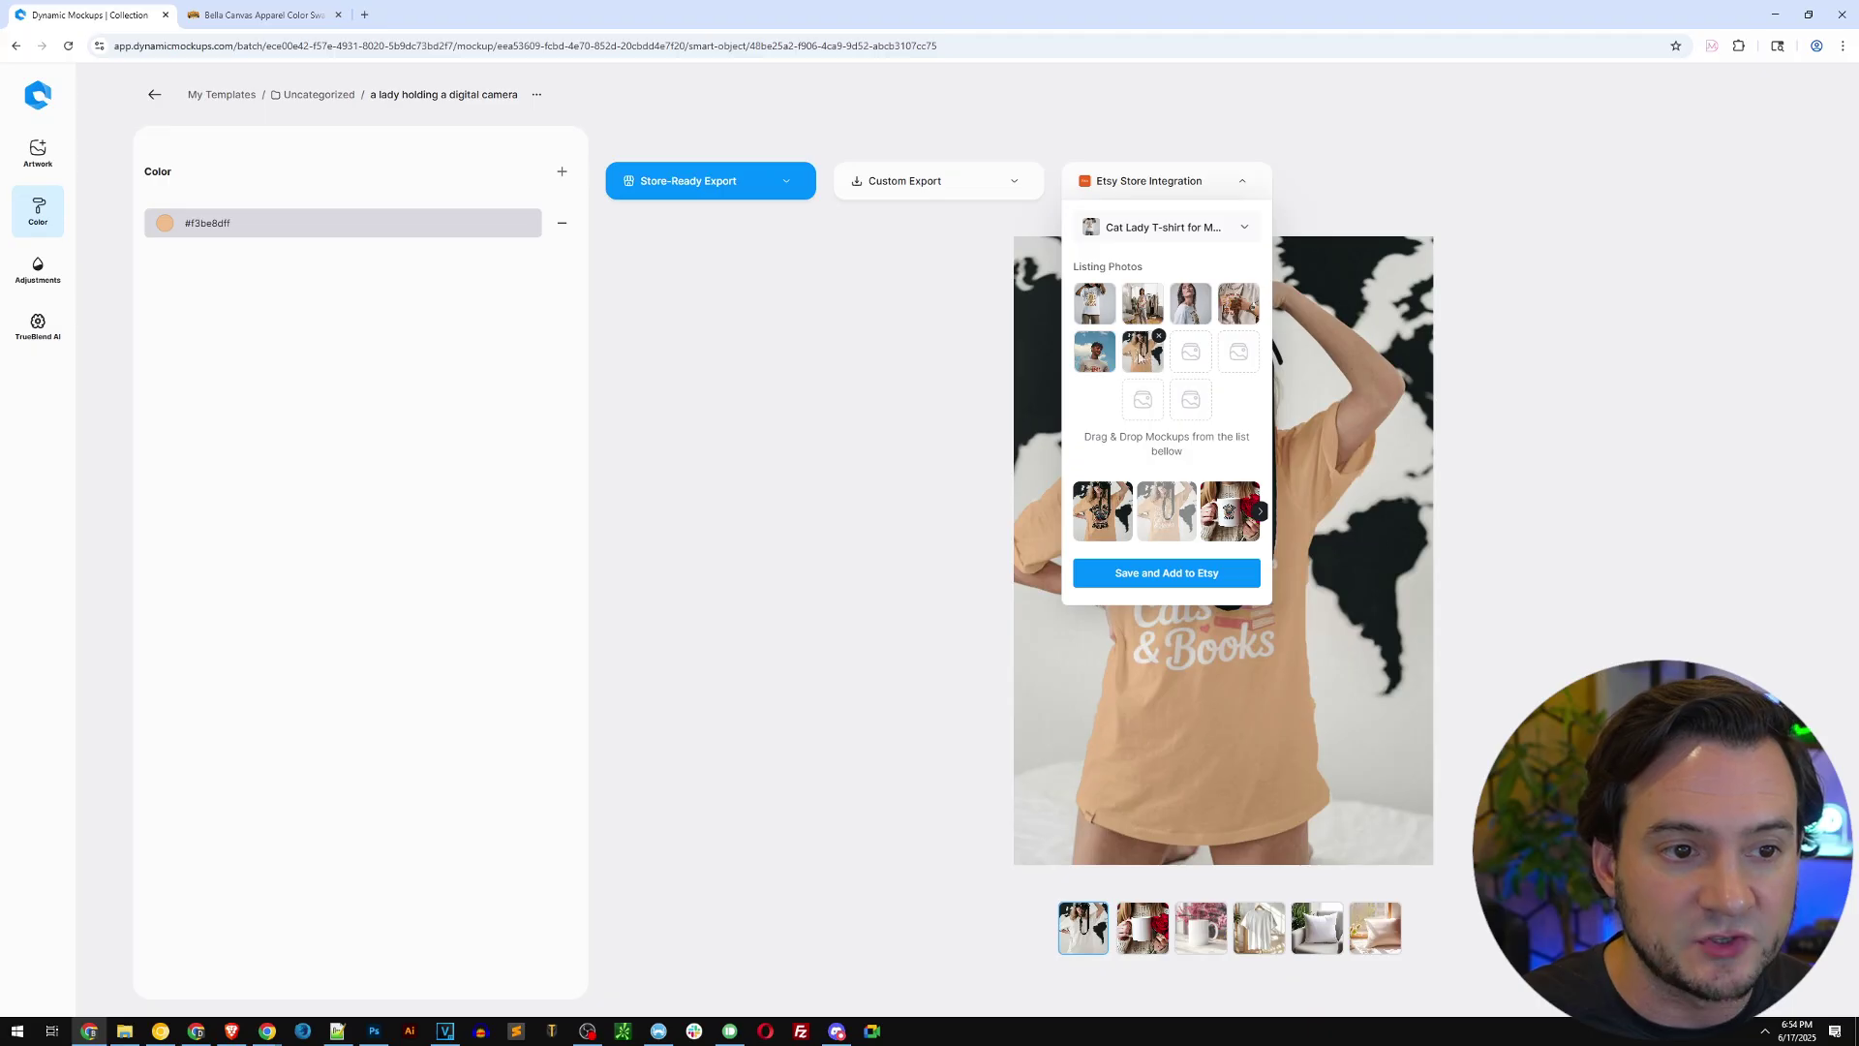
pyautogui.click(1160, 579)
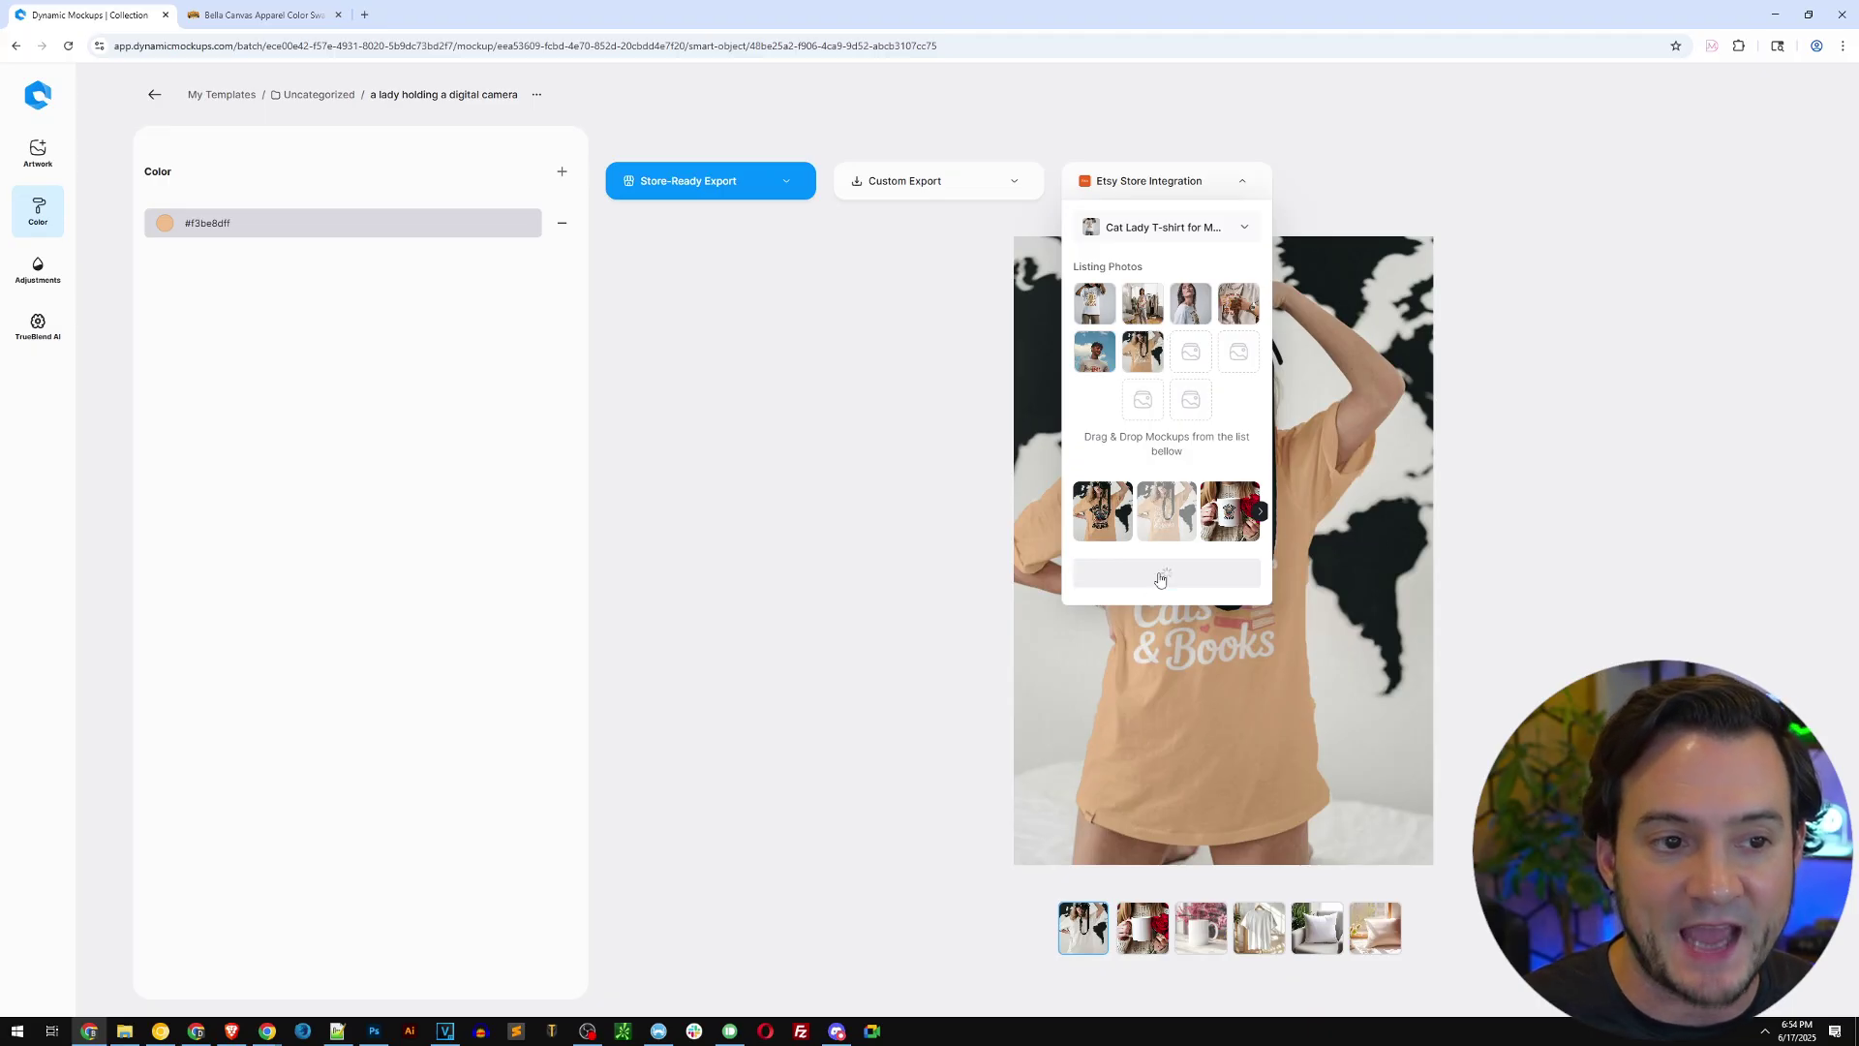
pyautogui.click(934, 599)
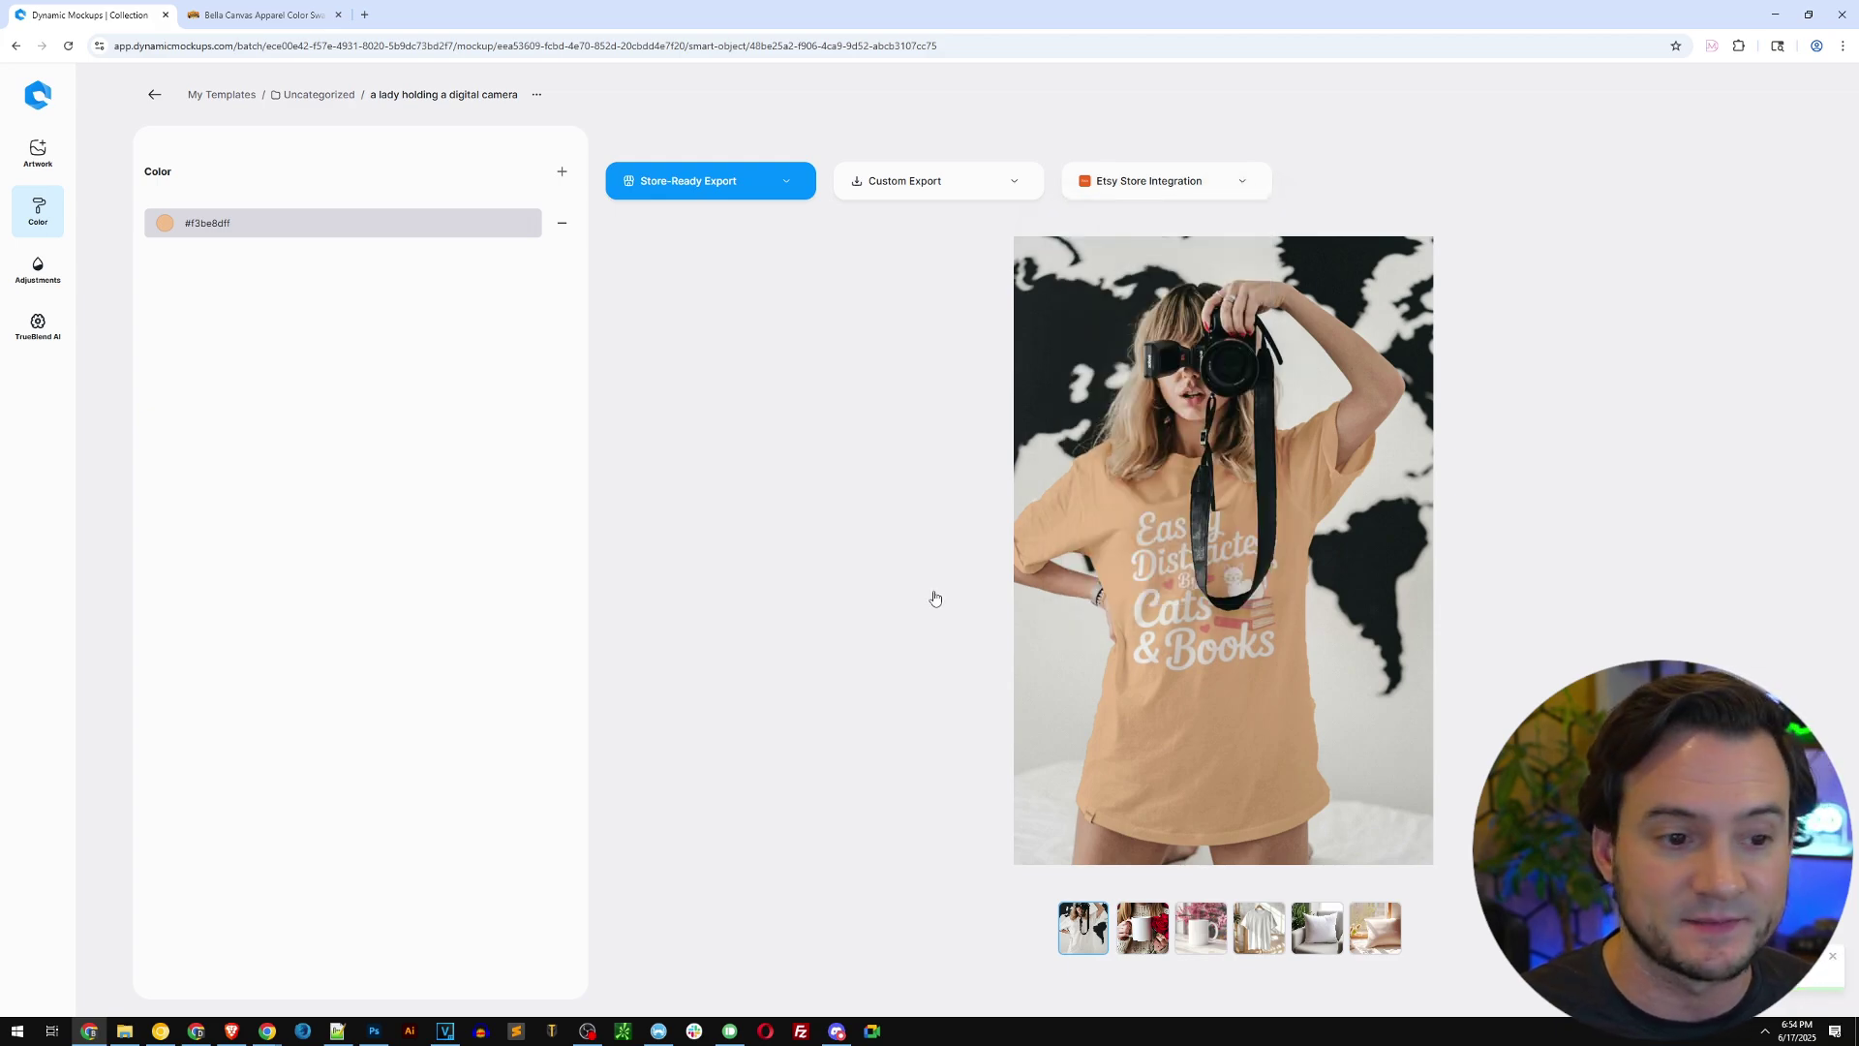
pyautogui.click(1136, 932)
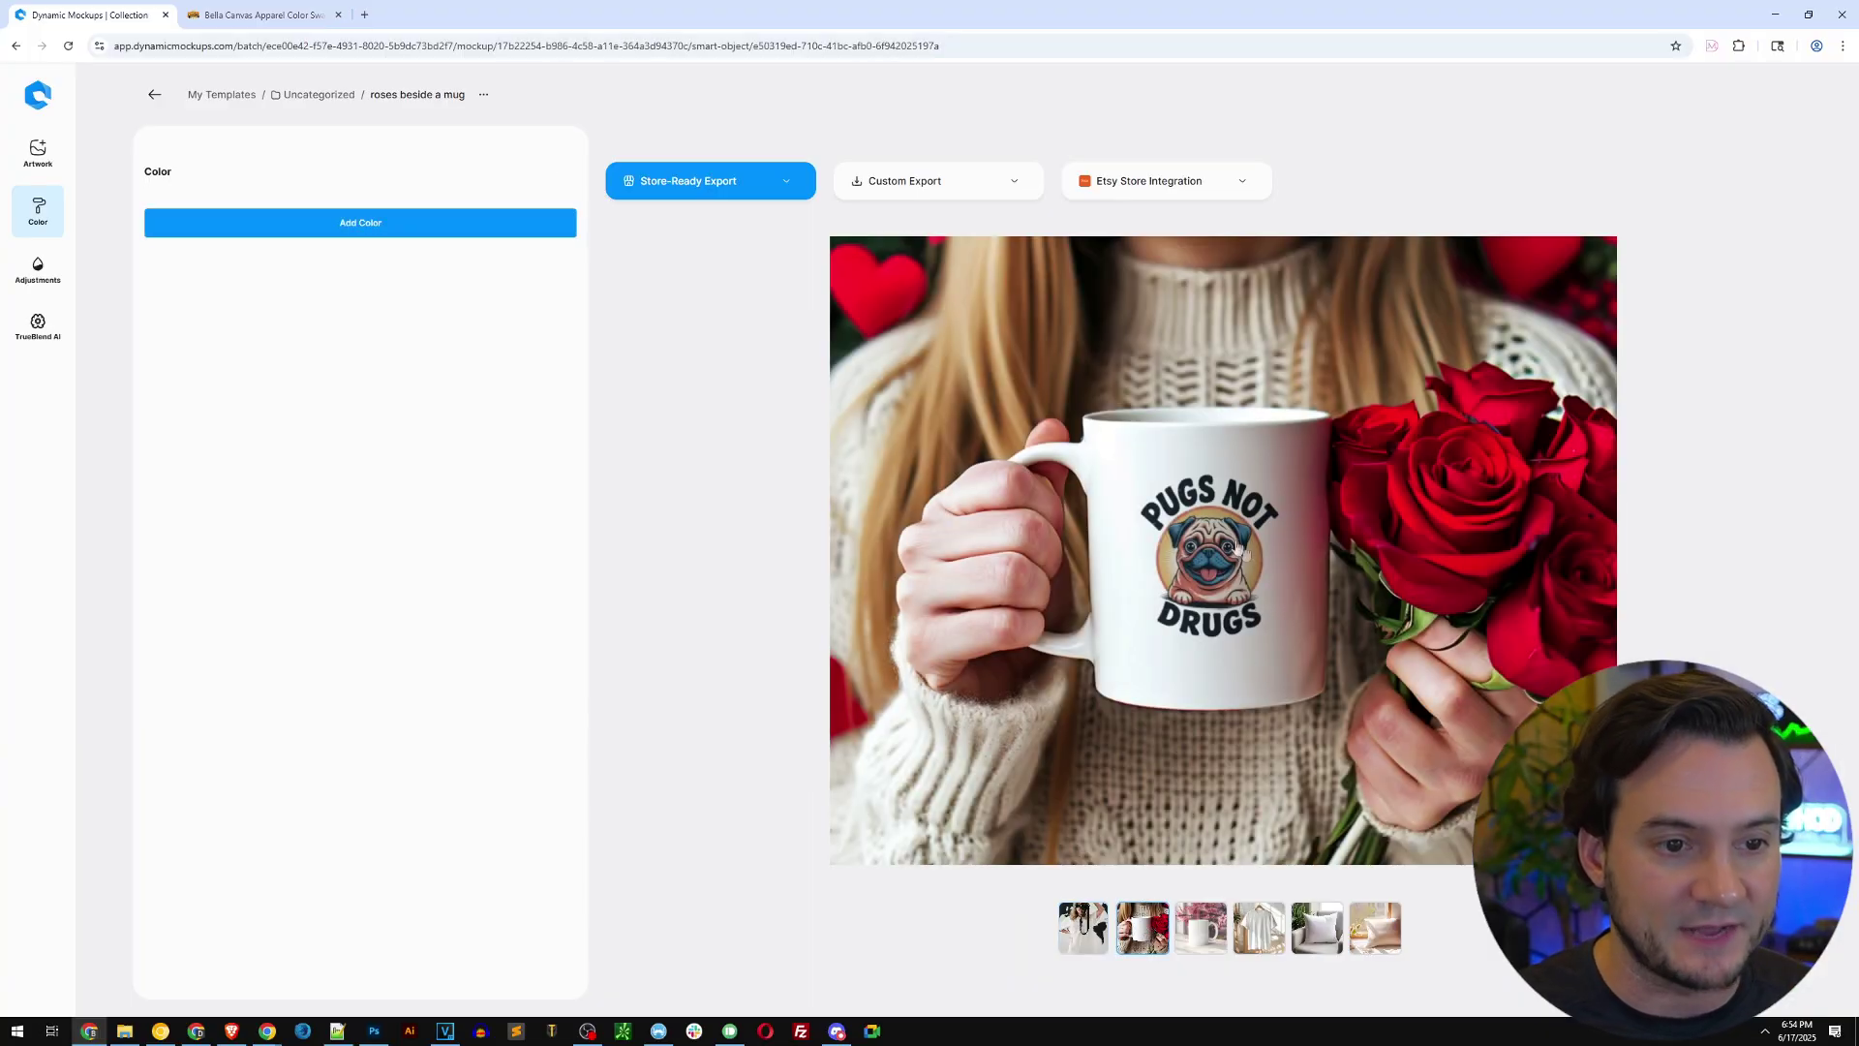
# Step: Enlarge the Pugs Not Drugs print area on the roses mug and shift it up and left
pyautogui.click(38, 153)
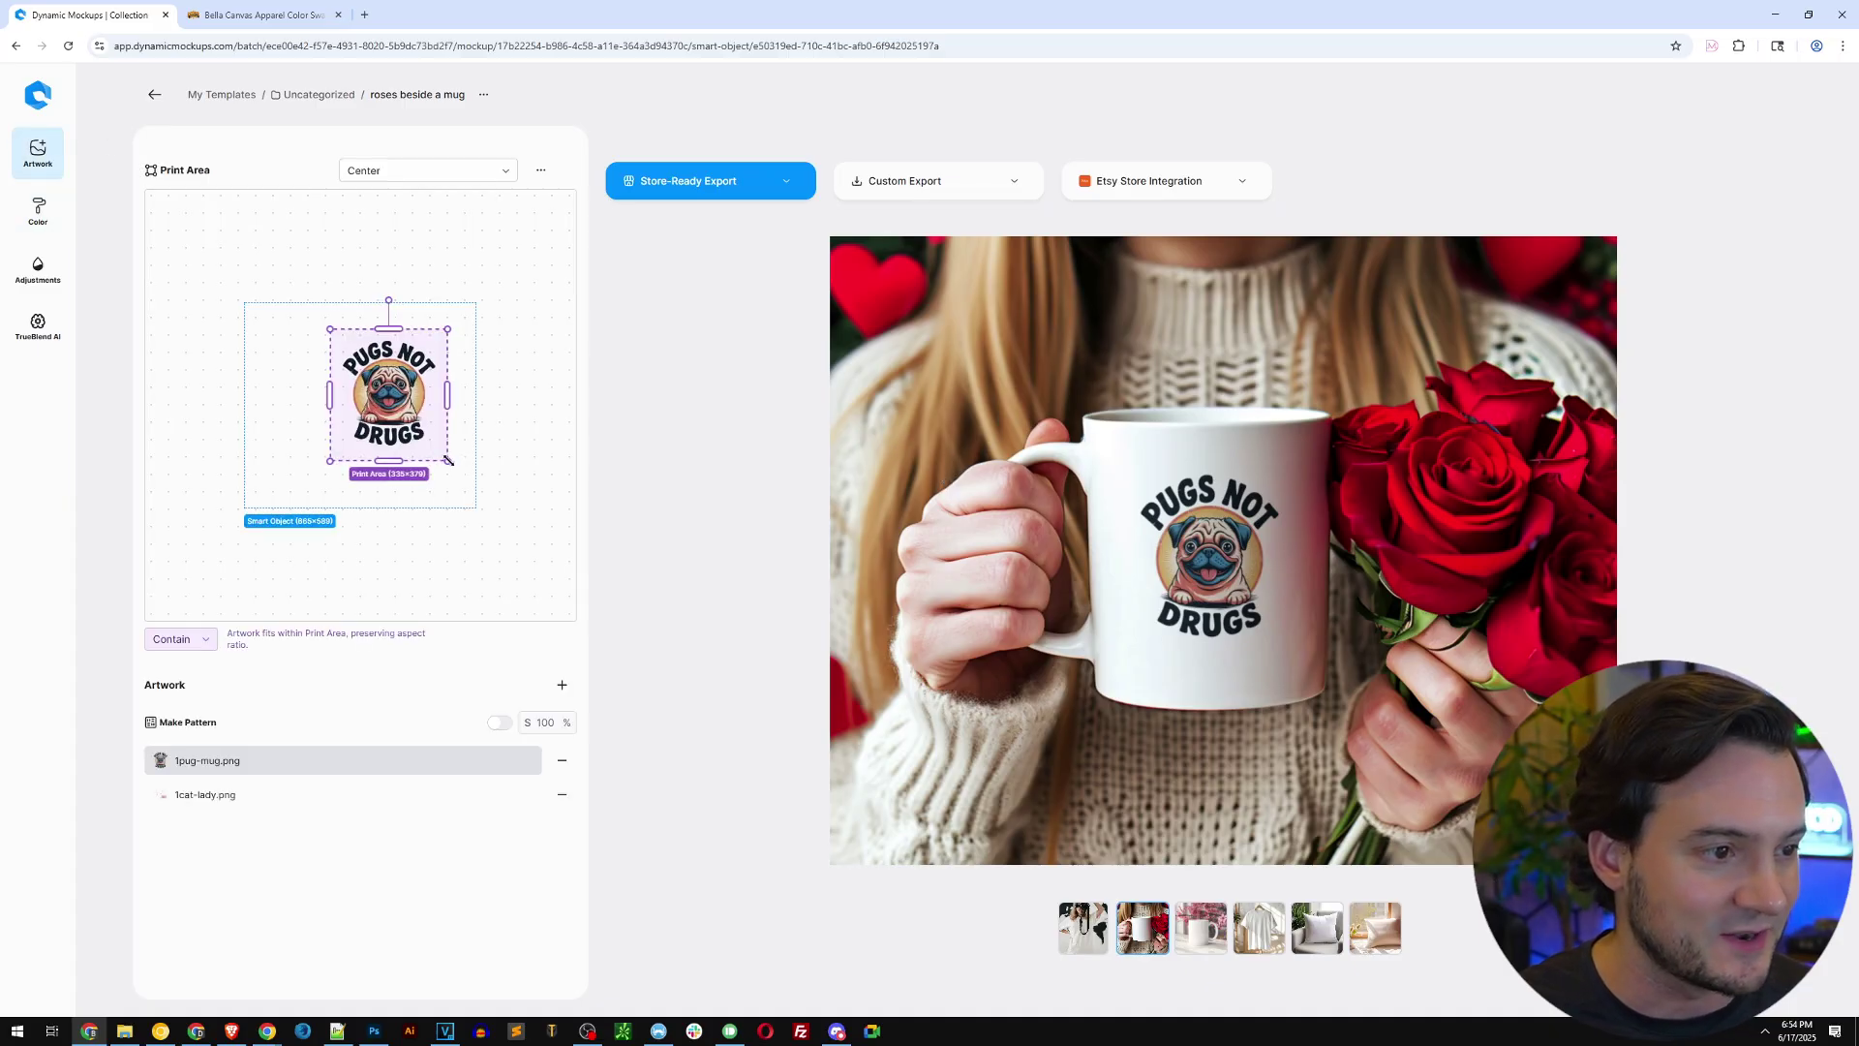
pyautogui.moveTo(446, 456); pyautogui.dragTo(476, 507)
pyautogui.moveTo(434, 426); pyautogui.dragTo(416, 404)
pyautogui.moveTo(458, 484); pyautogui.dragTo(467, 501)
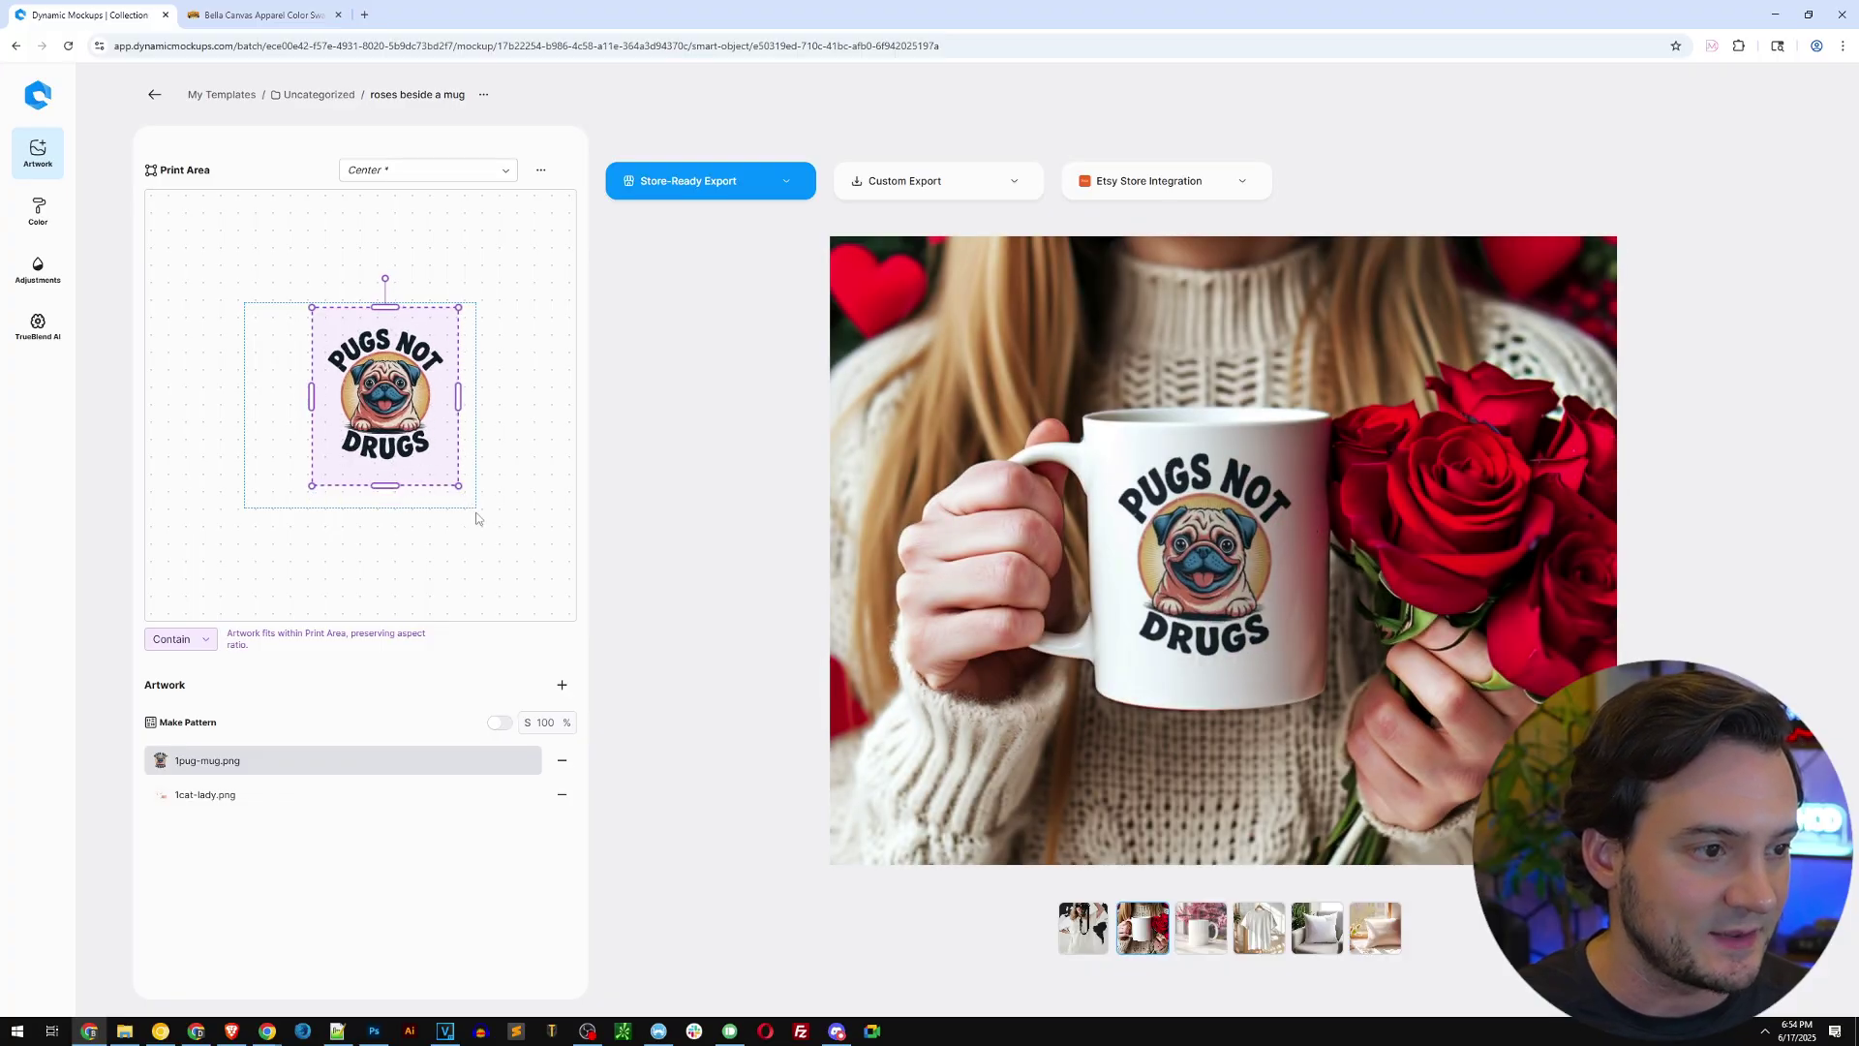
pyautogui.moveTo(469, 506); pyautogui.dragTo(477, 511)
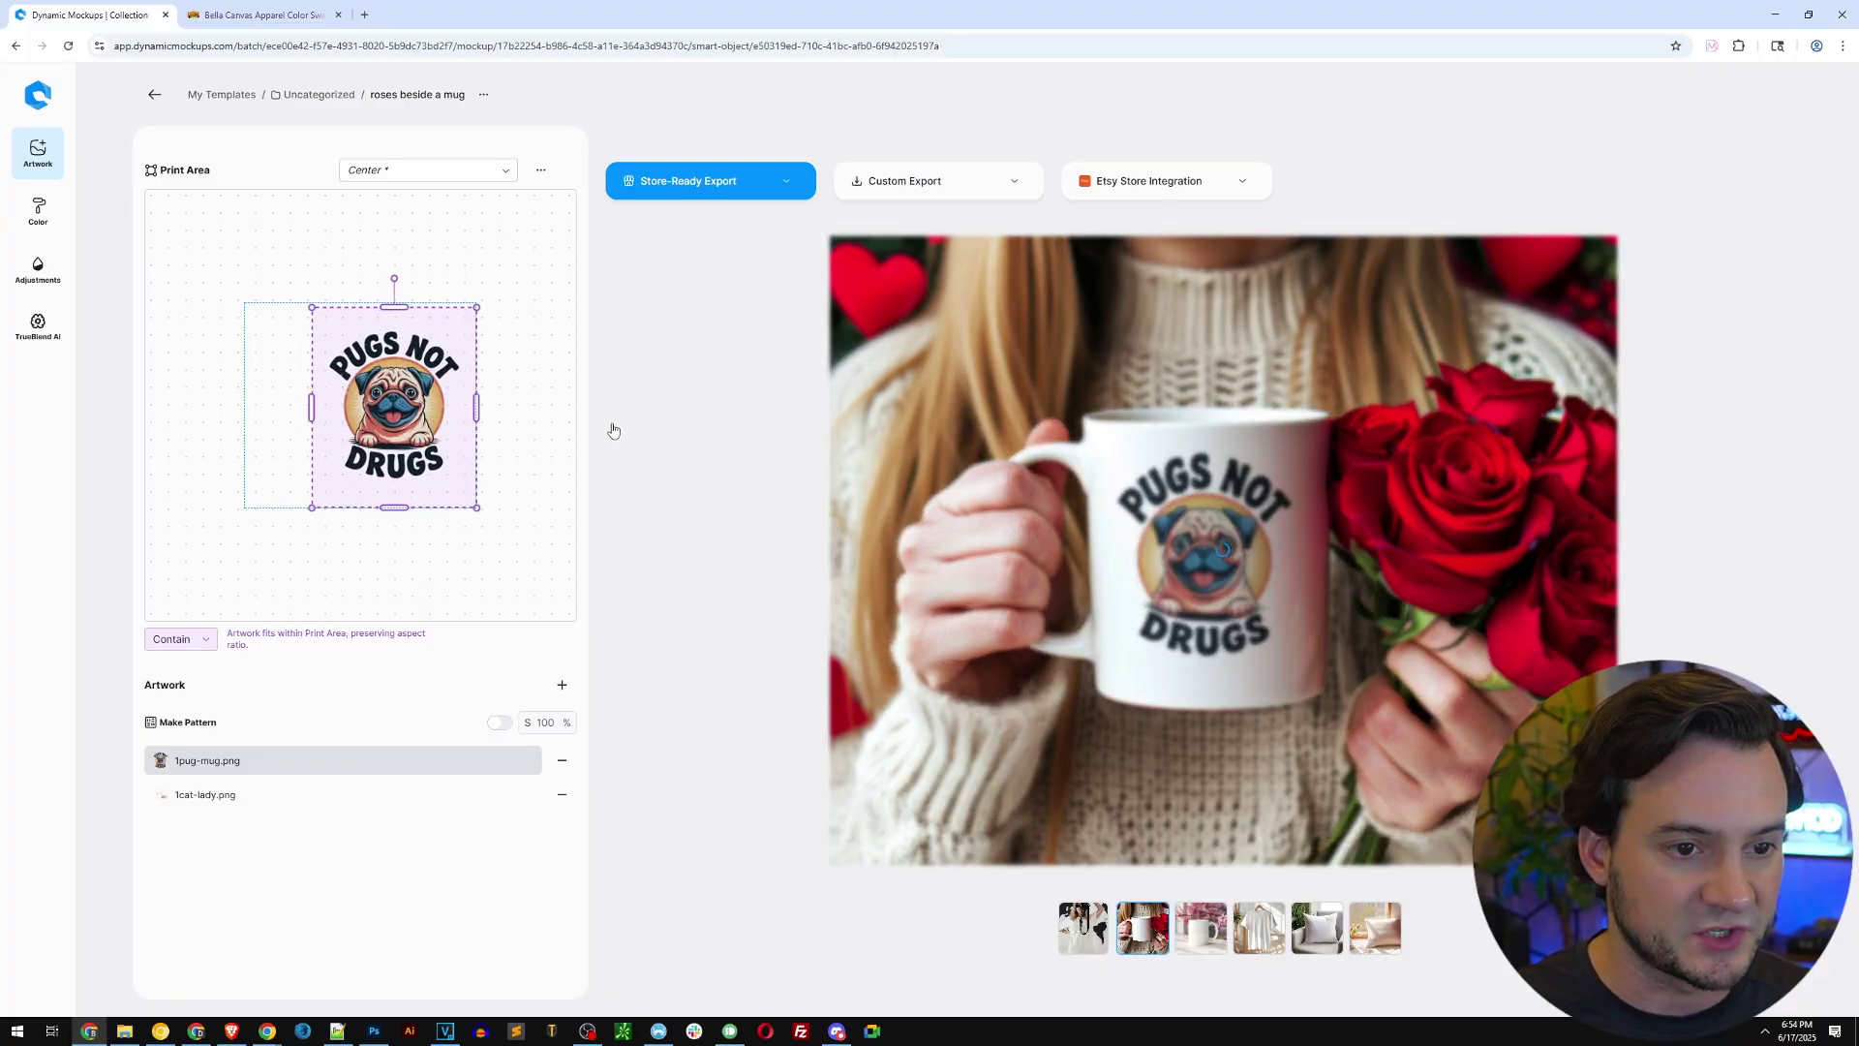
pyautogui.moveTo(421, 388); pyautogui.dragTo(413, 385)
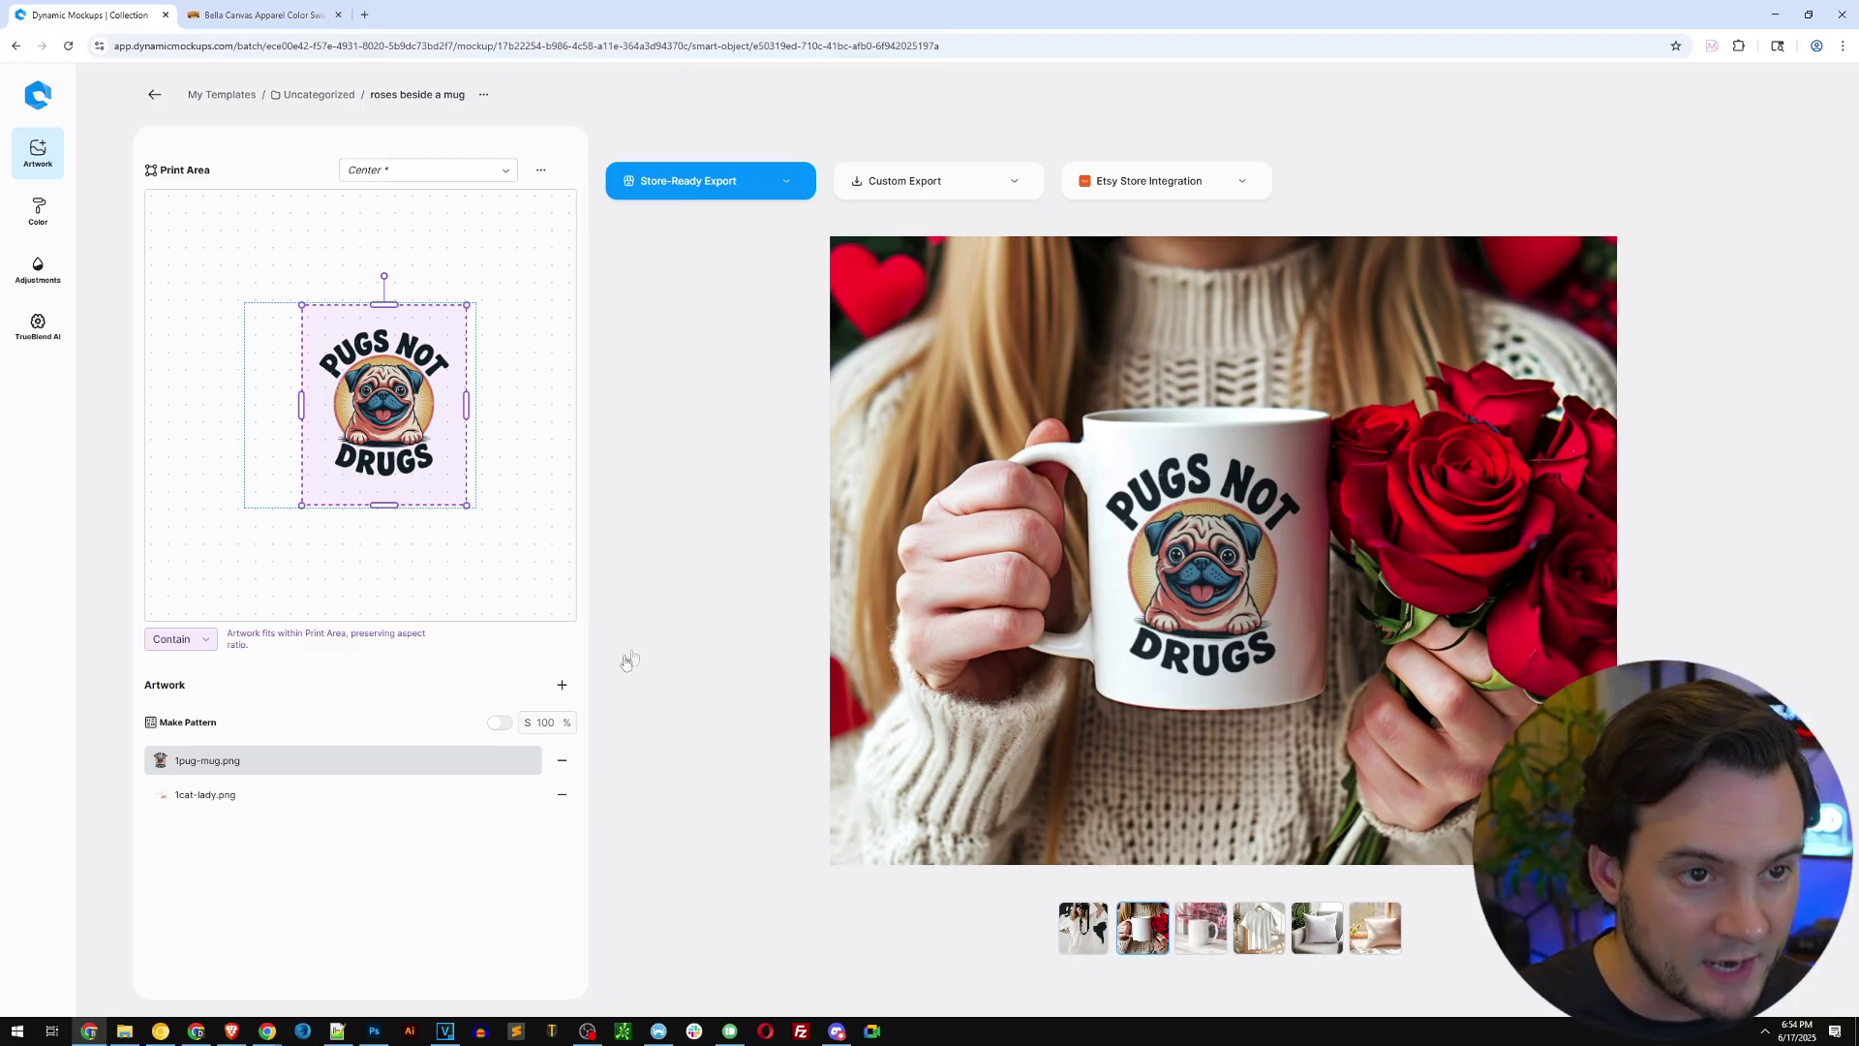
pyautogui.click(1243, 181)
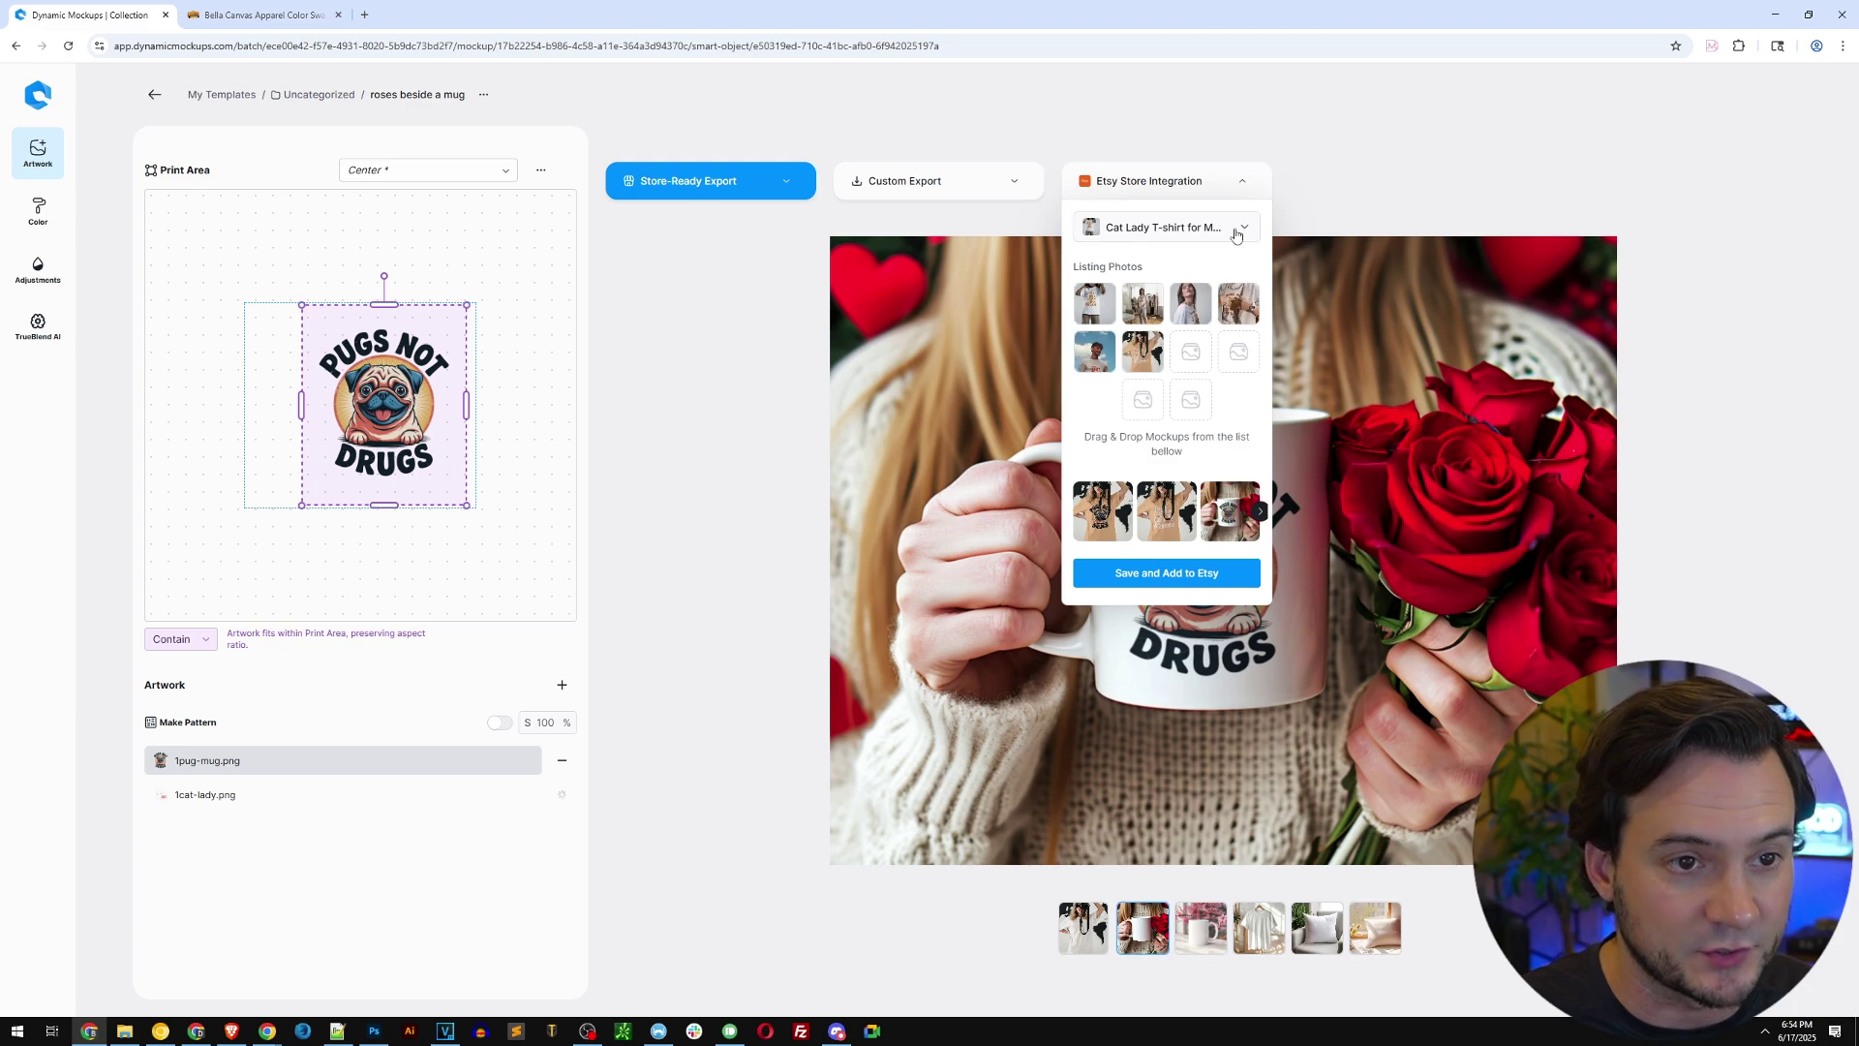
# Step: Put the roses mug mockup into the Pug Dog Lovers Mug listing photos and save to Etsy
pyautogui.click(1237, 228)
pyautogui.click(1169, 289)
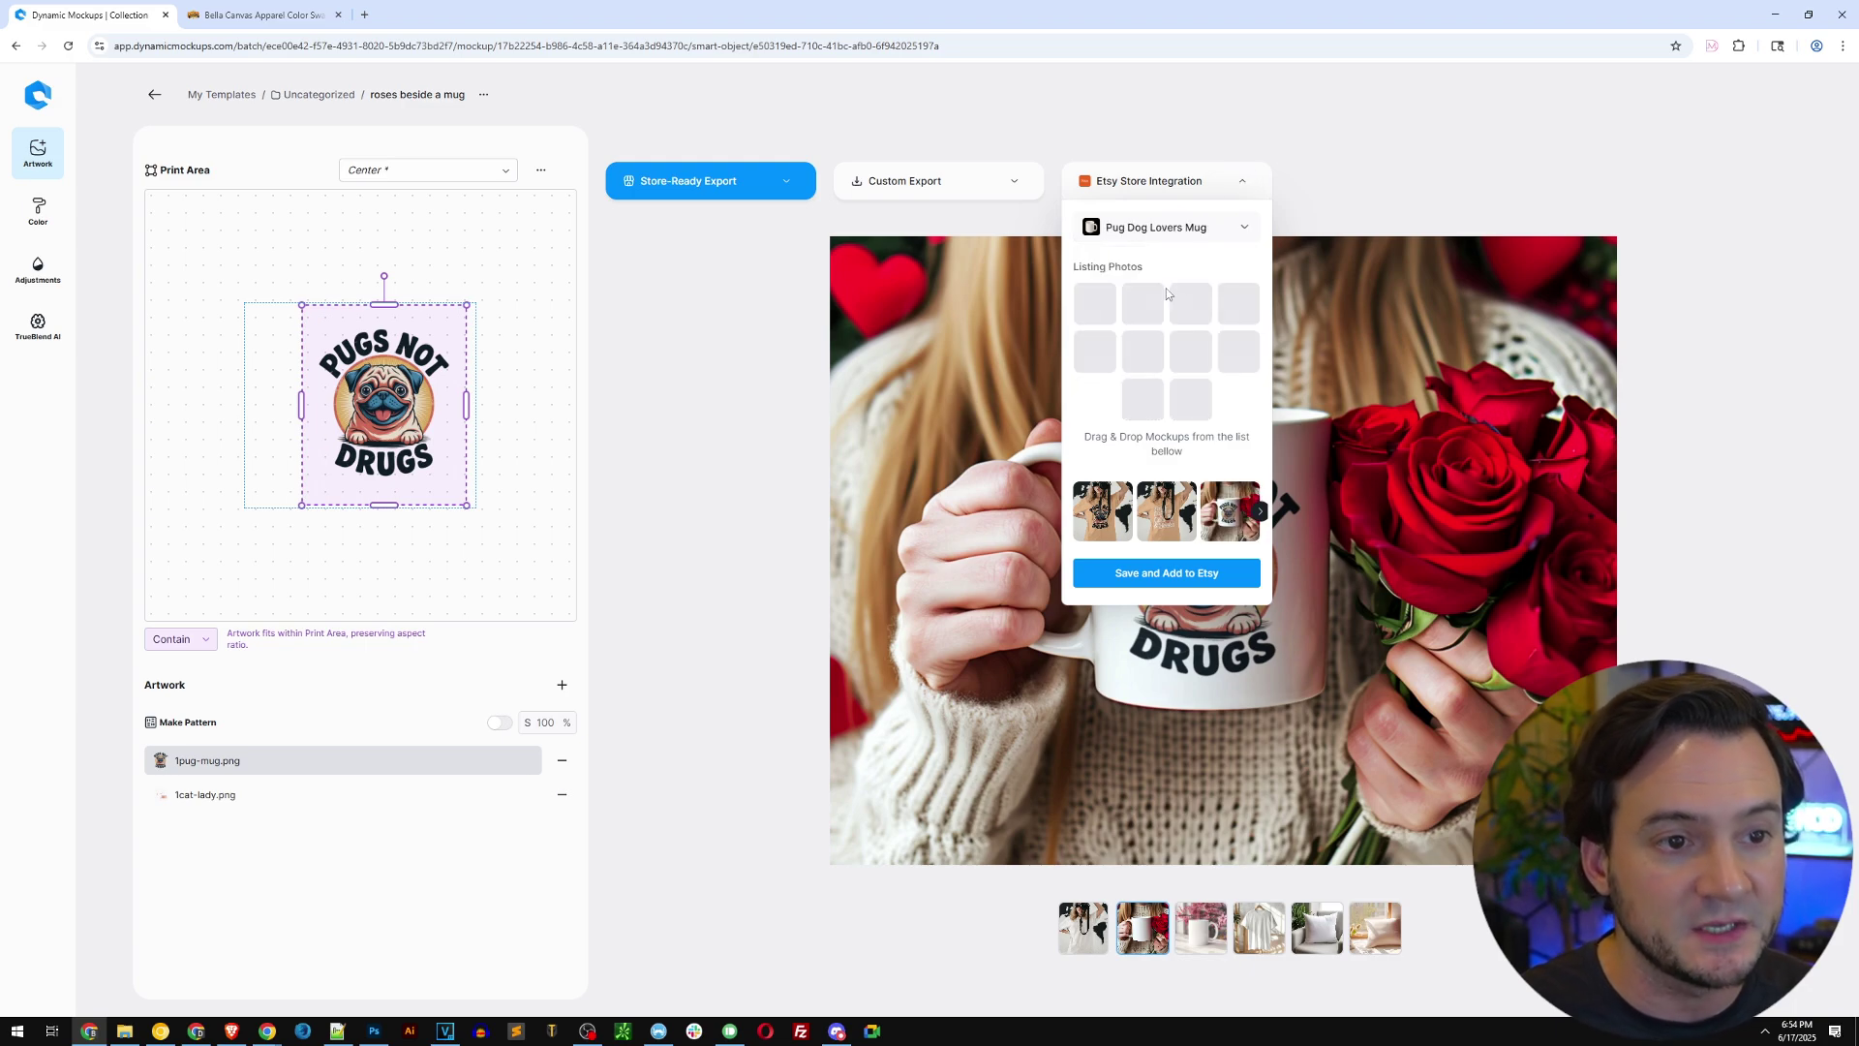
pyautogui.moveTo(1227, 512); pyautogui.dragTo(1193, 353)
pyautogui.click(1176, 576)
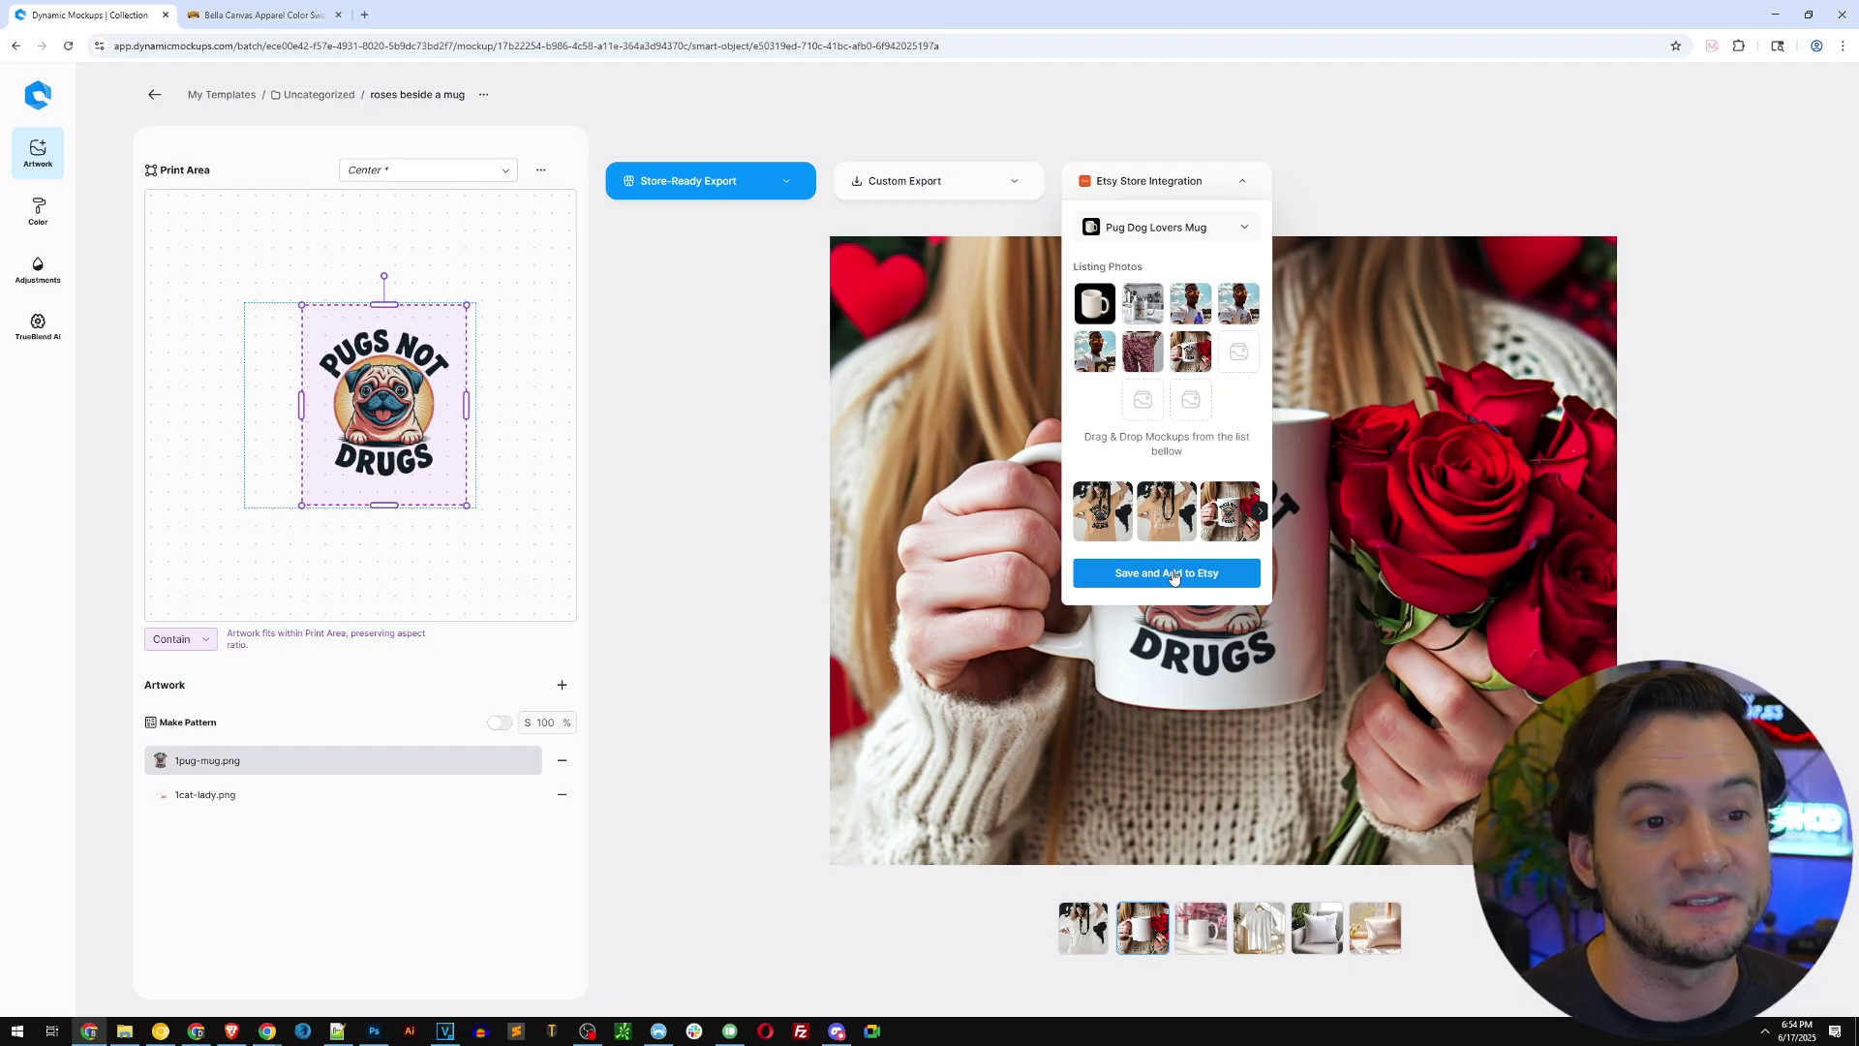
pyautogui.click(993, 691)
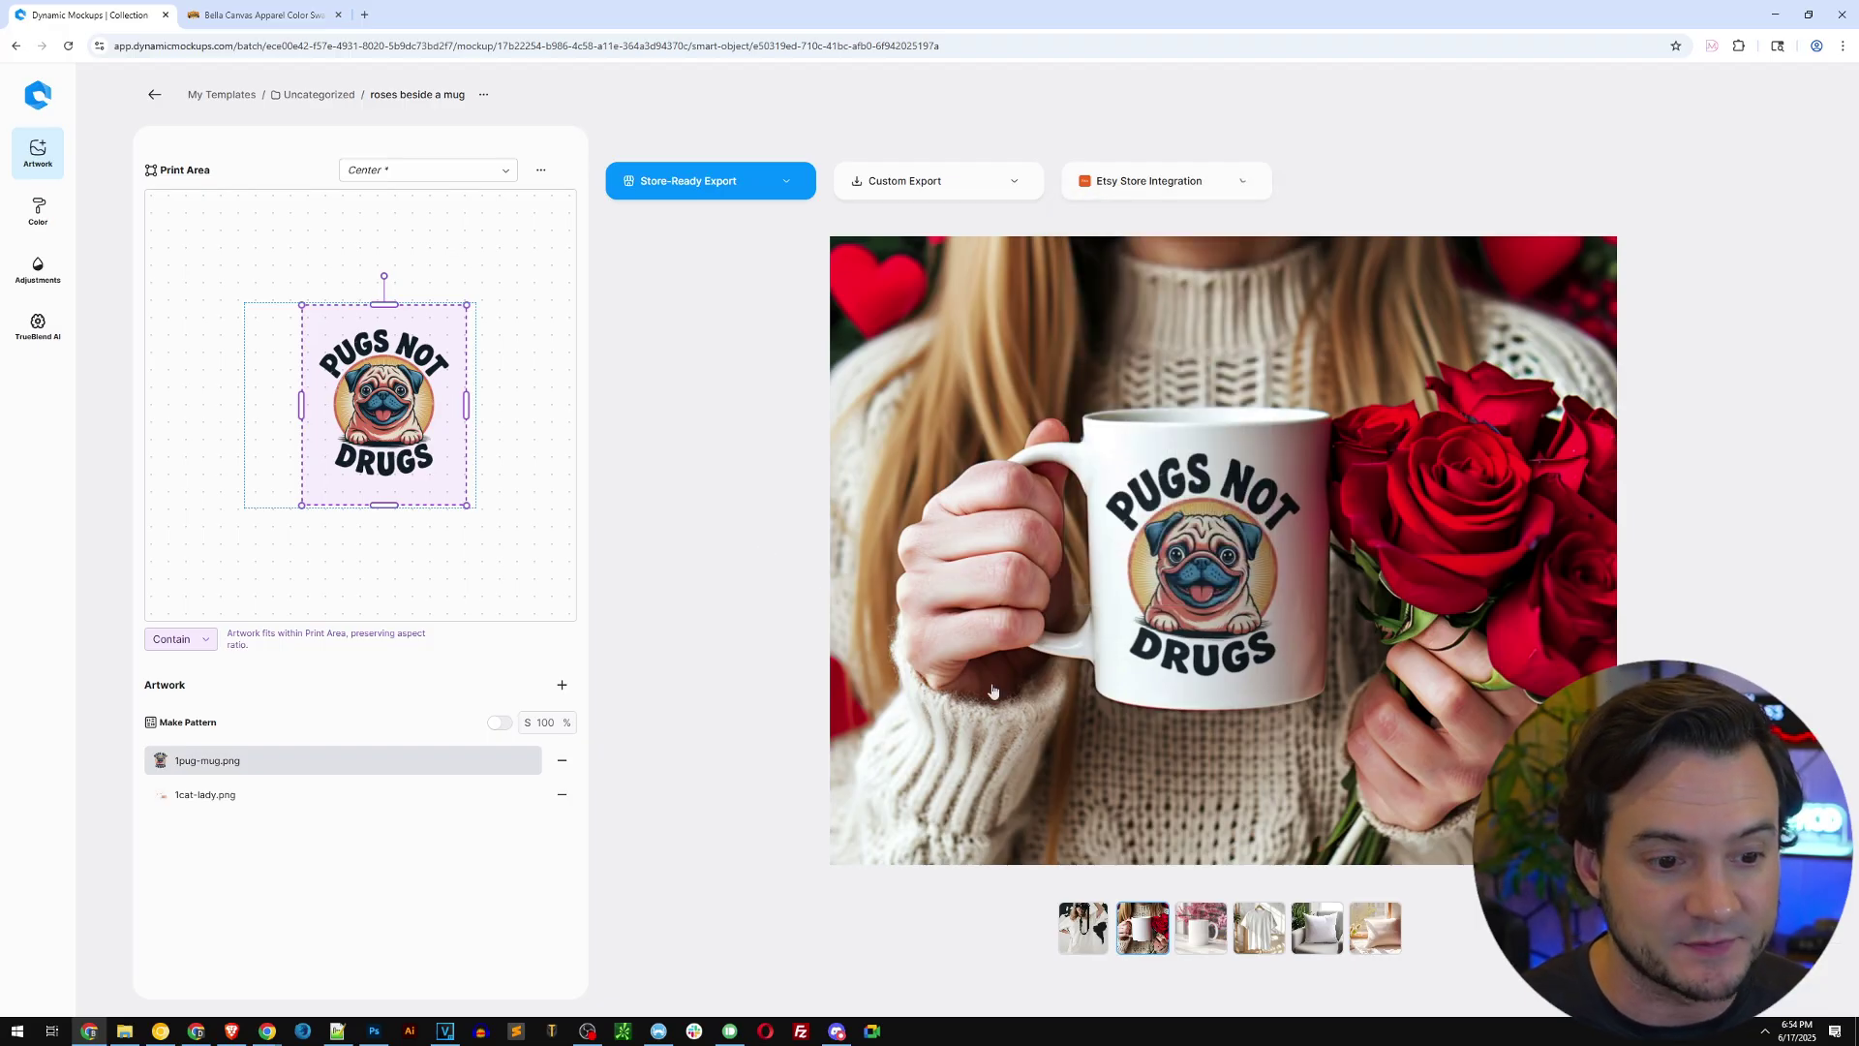
pyautogui.click(1202, 927)
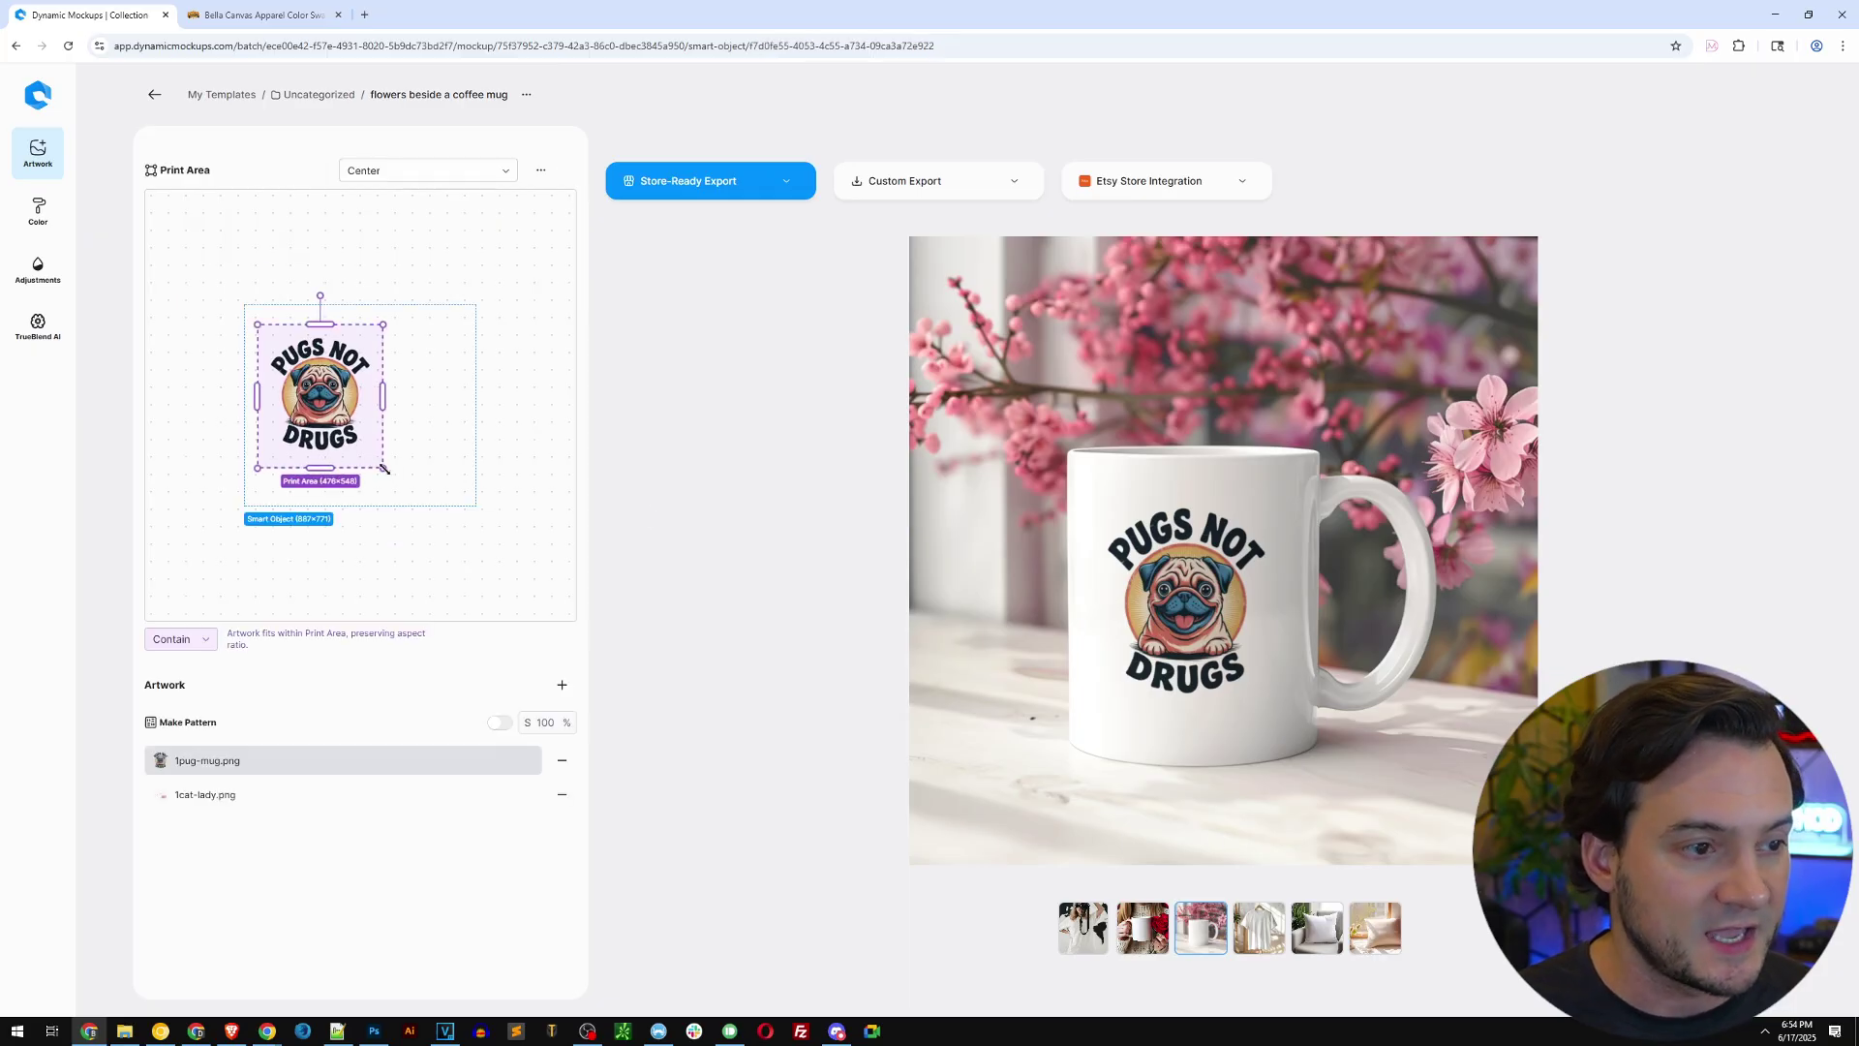
# Step: Drag the pug print area's corner to enlarge it on the flowers coffee mug, then nudge it into place
pyautogui.moveTo(383, 469); pyautogui.dragTo(405, 506)
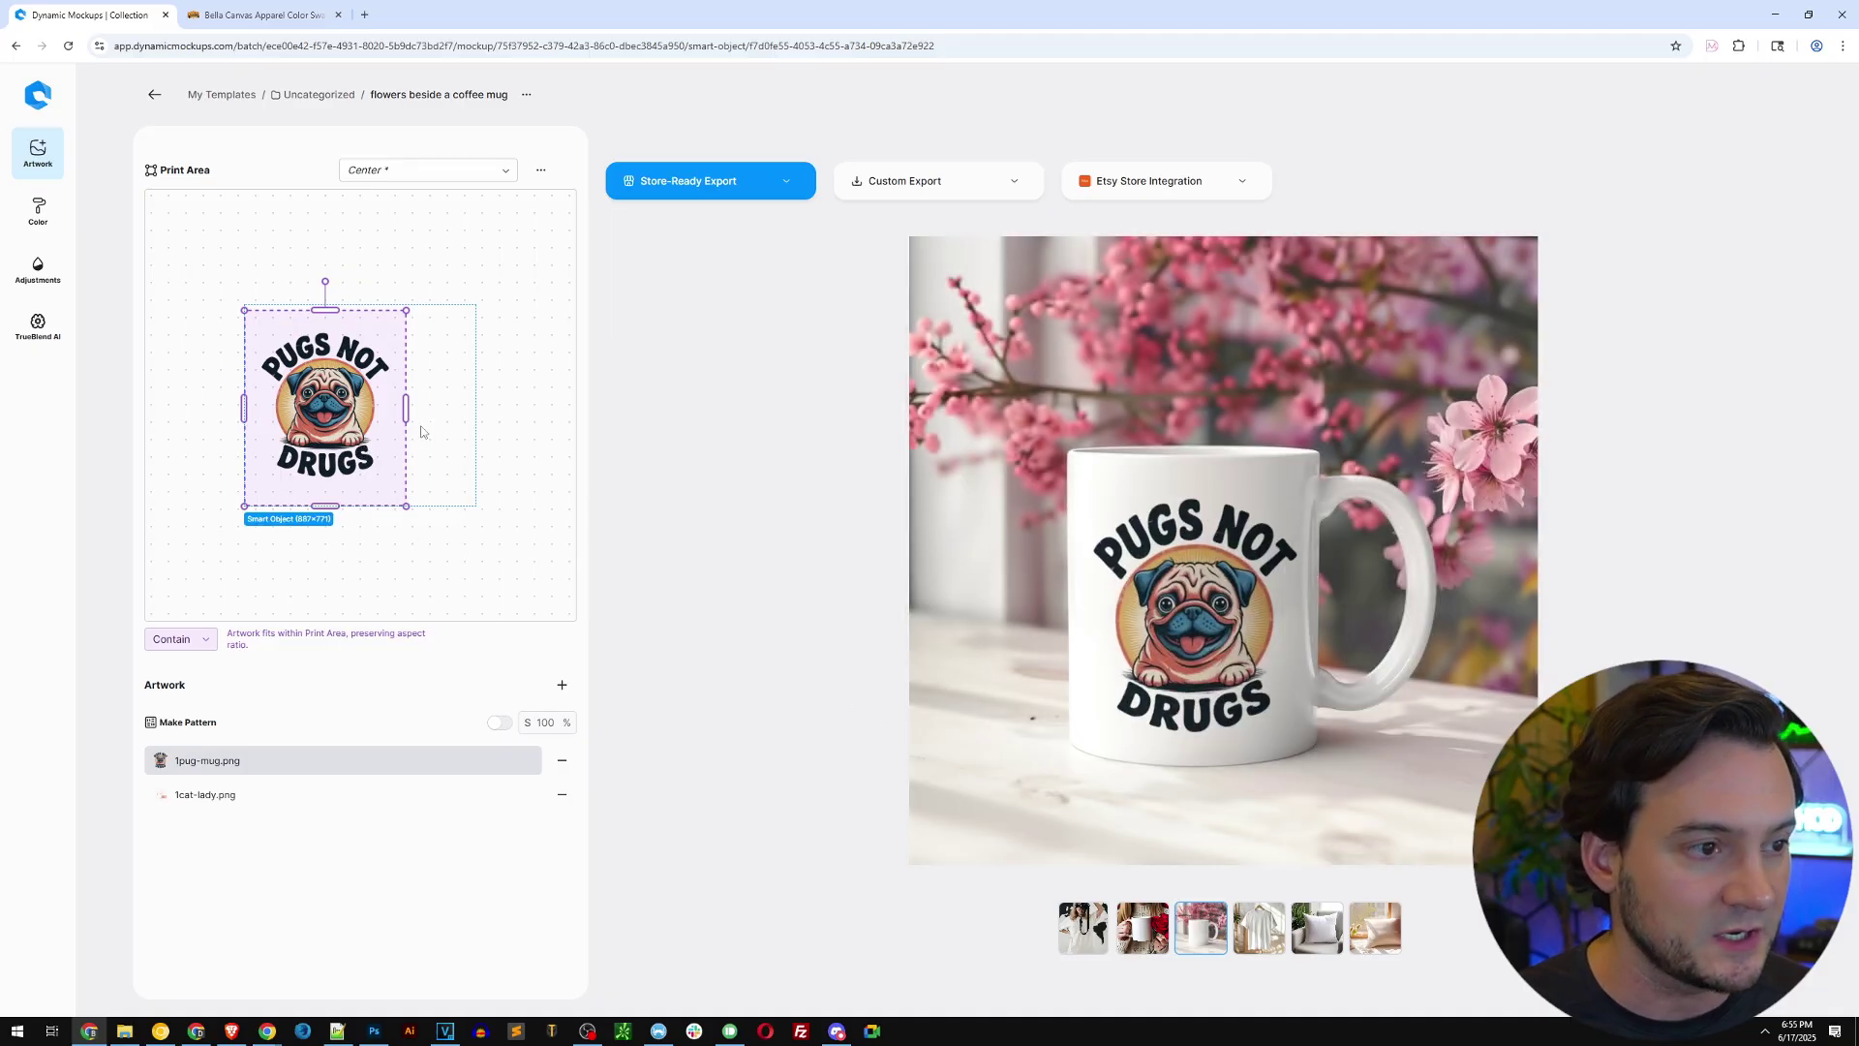
pyautogui.moveTo(379, 457); pyautogui.dragTo(372, 450)
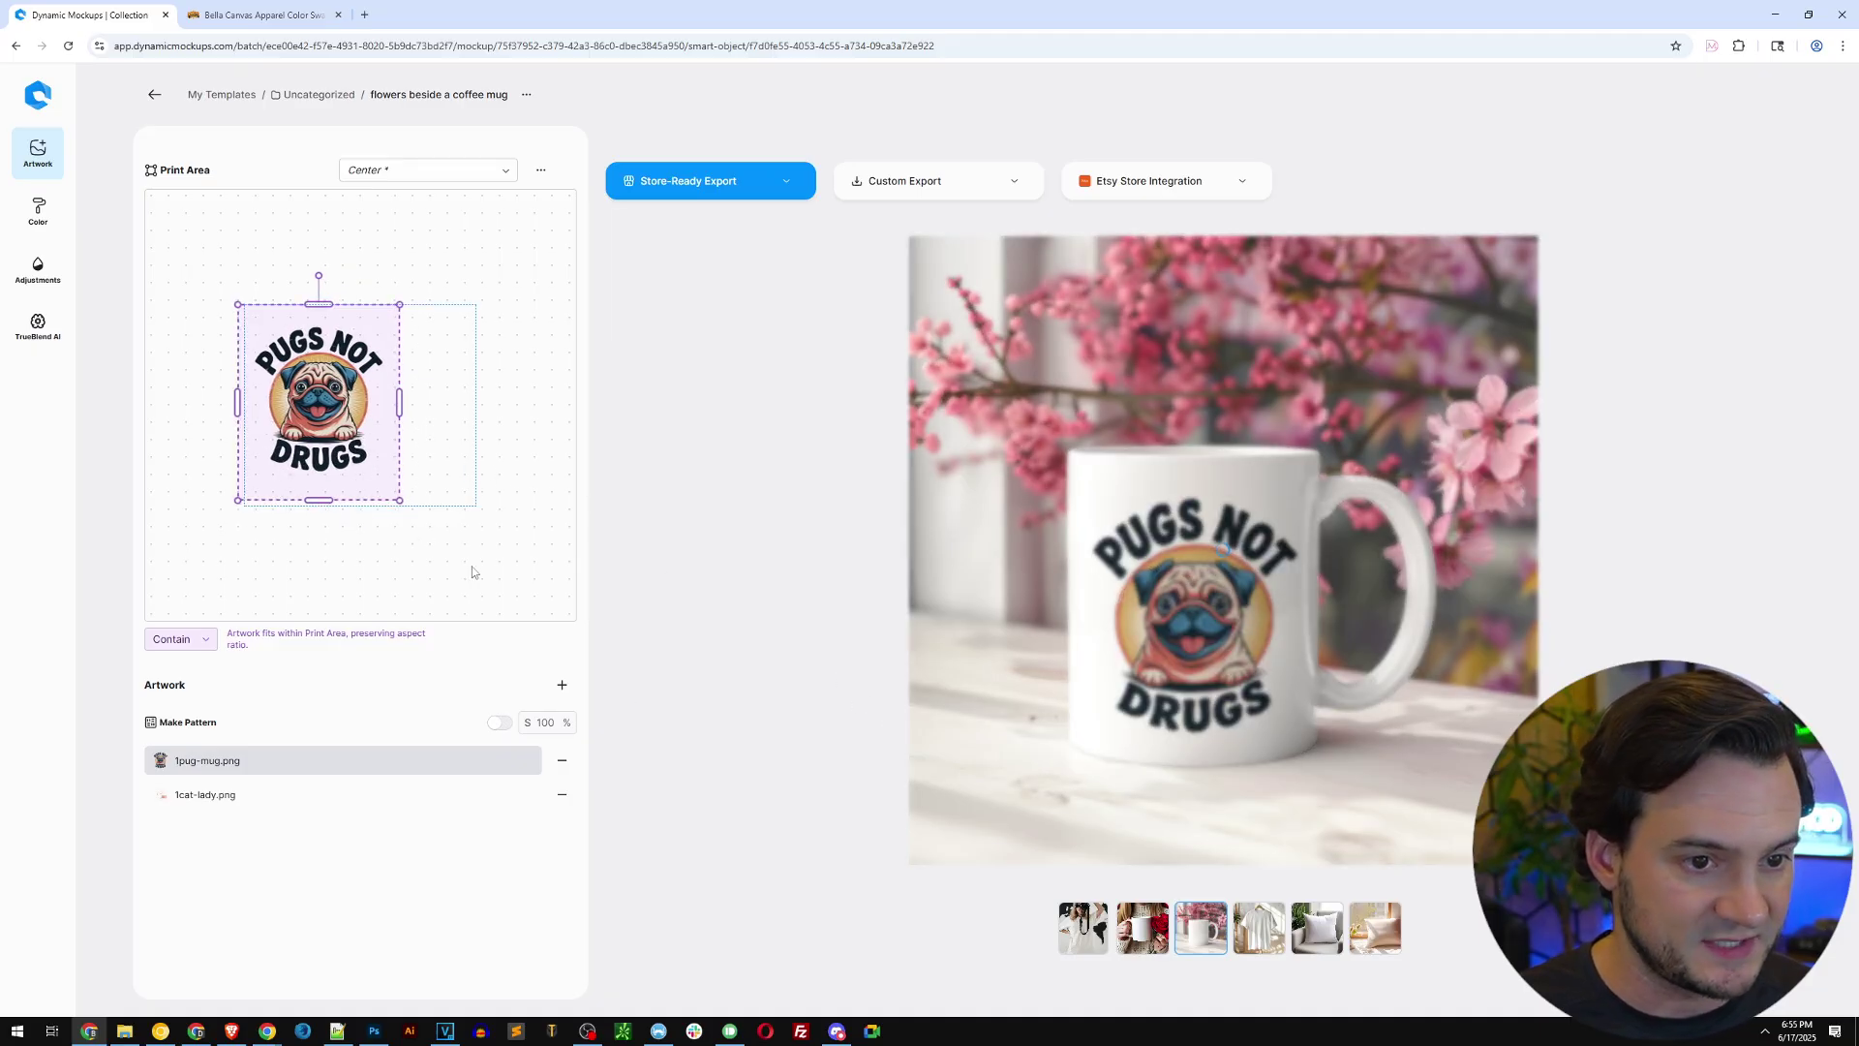
pyautogui.moveTo(392, 427); pyautogui.dragTo(399, 426)
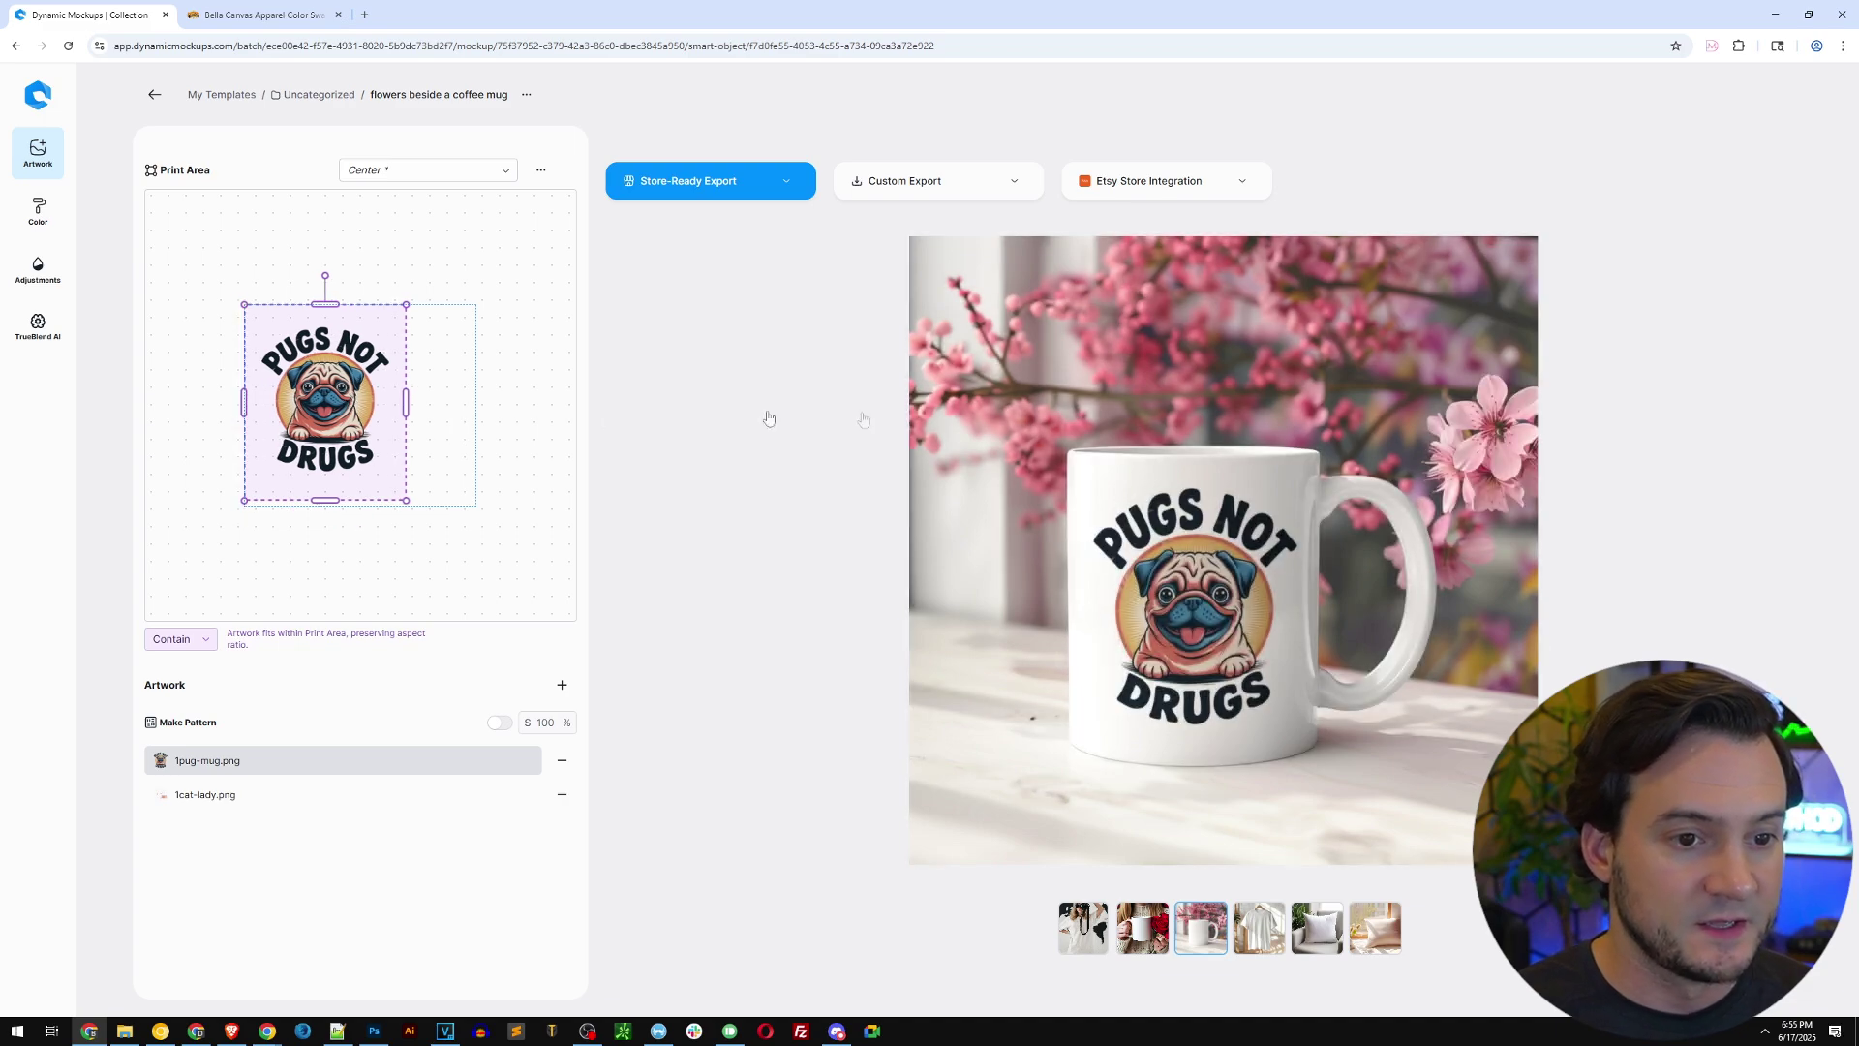
# Step: Drop the flowers coffee-mug mockup into an empty Pug Dog Lovers Mug photo slot and save to Etsy
pyautogui.click(1248, 184)
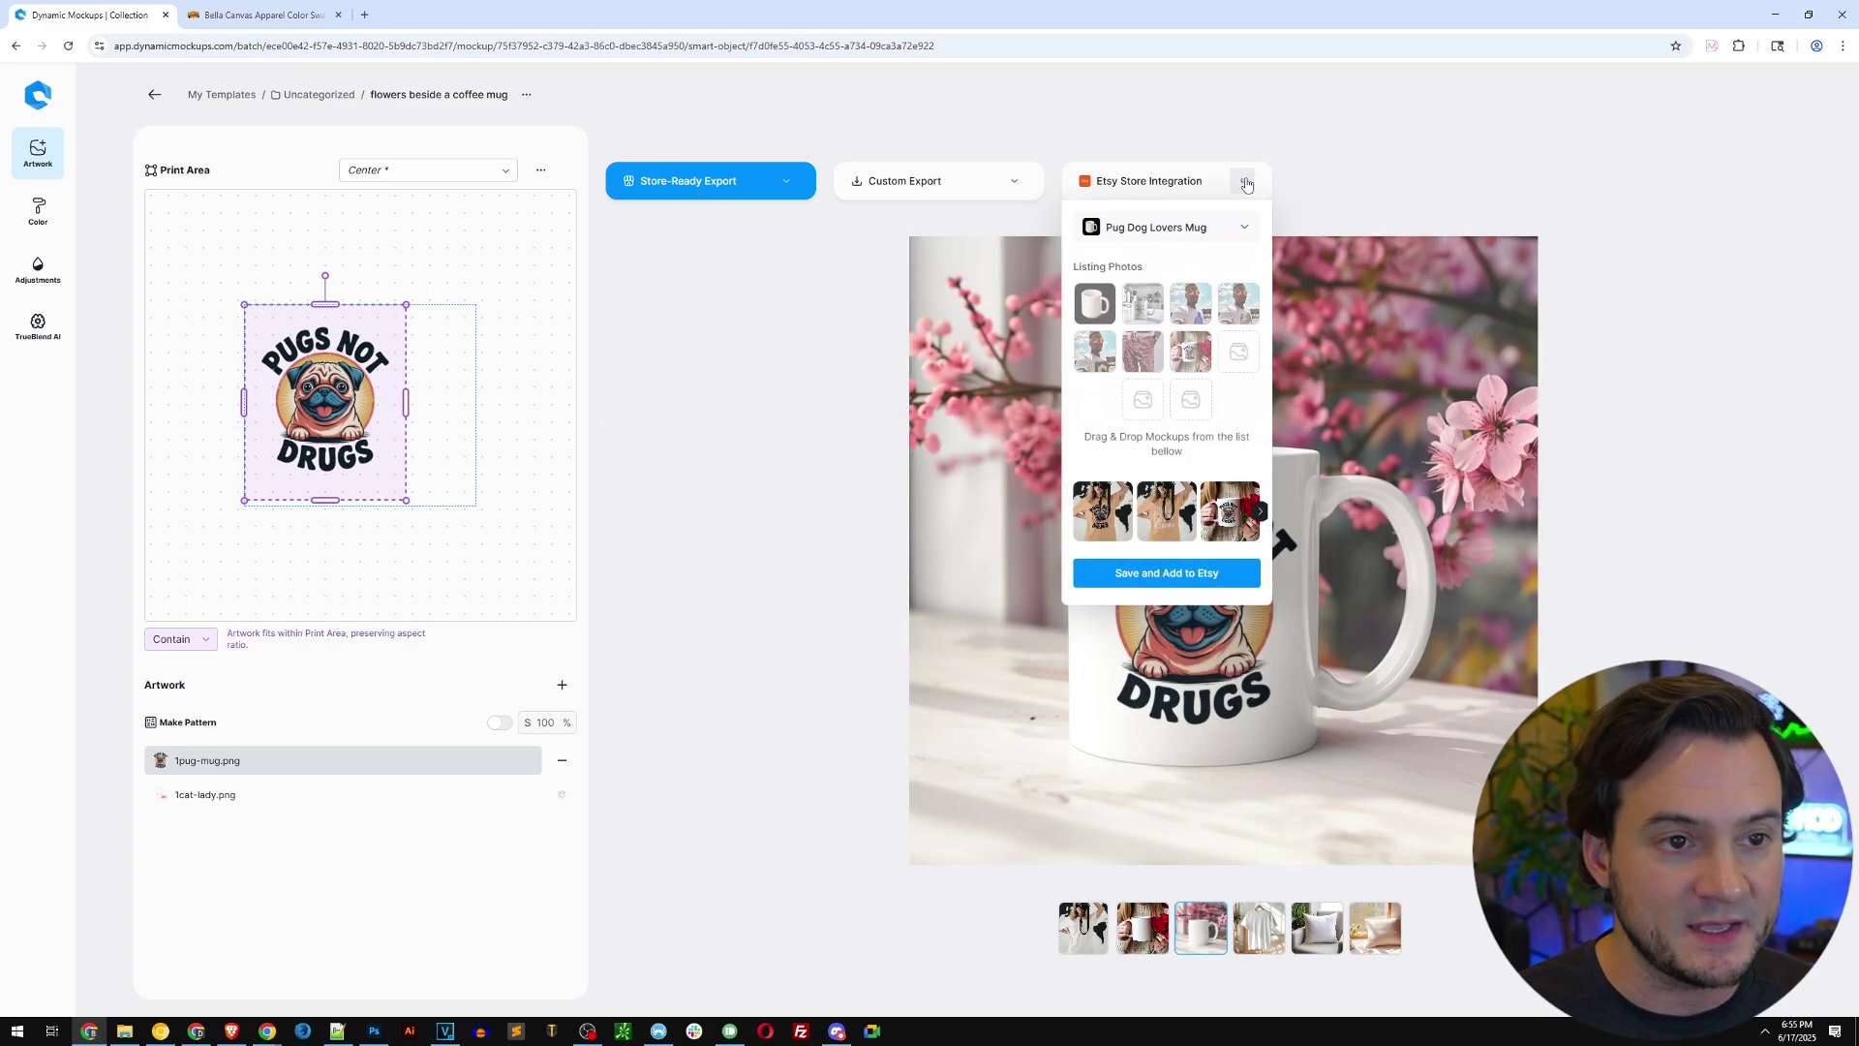
pyautogui.click(1260, 511)
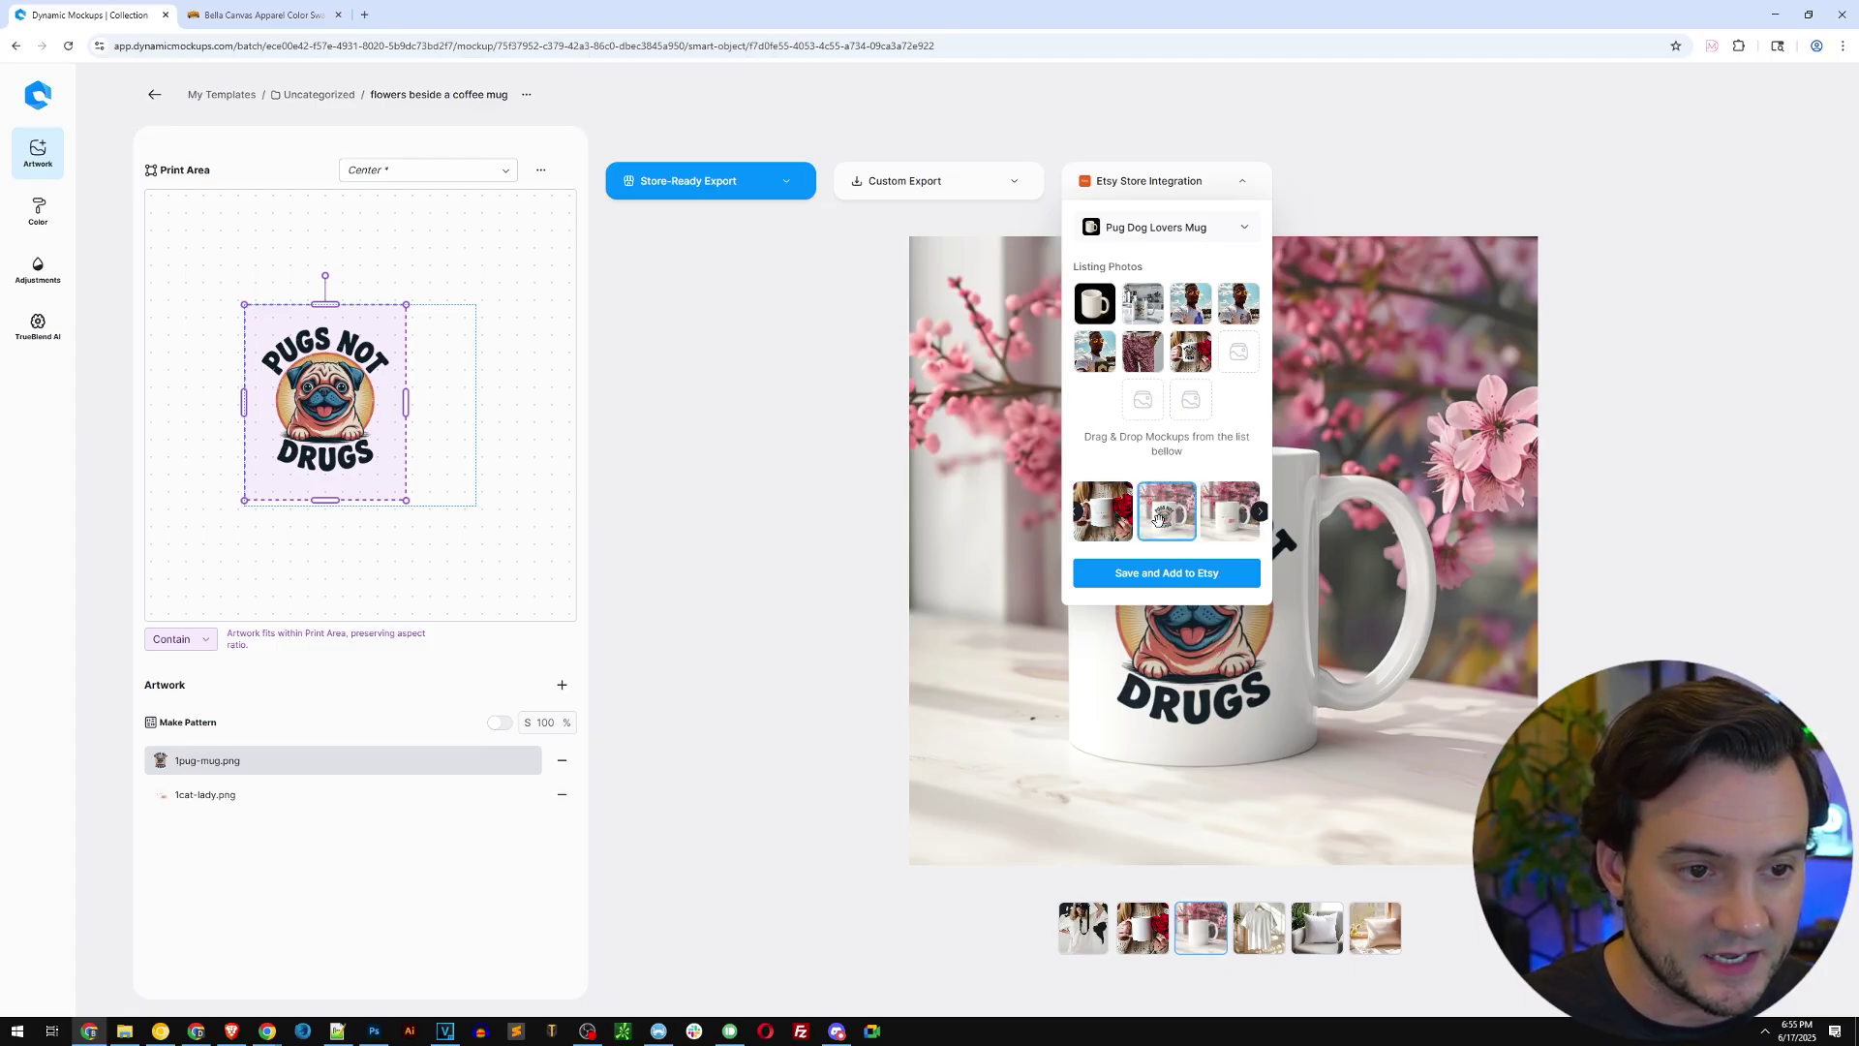
pyautogui.moveTo(1164, 514); pyautogui.dragTo(1239, 352)
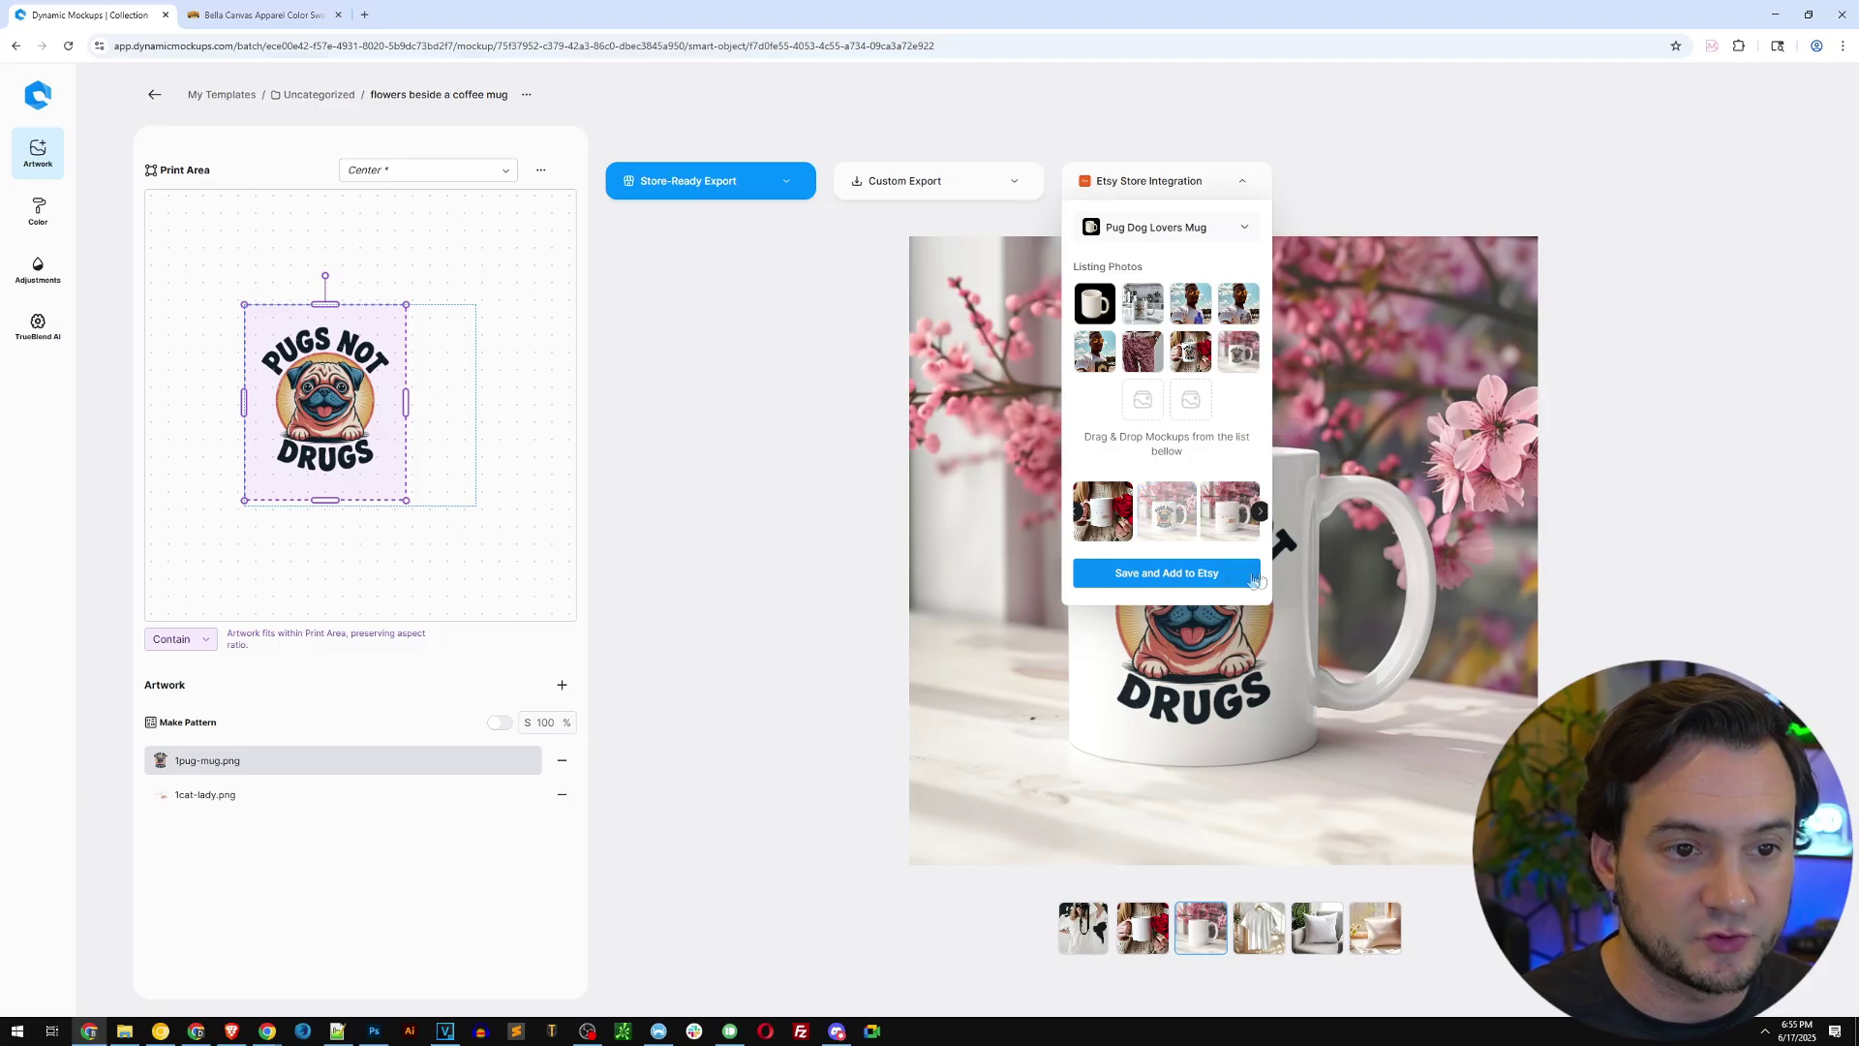
pyautogui.click(1162, 577)
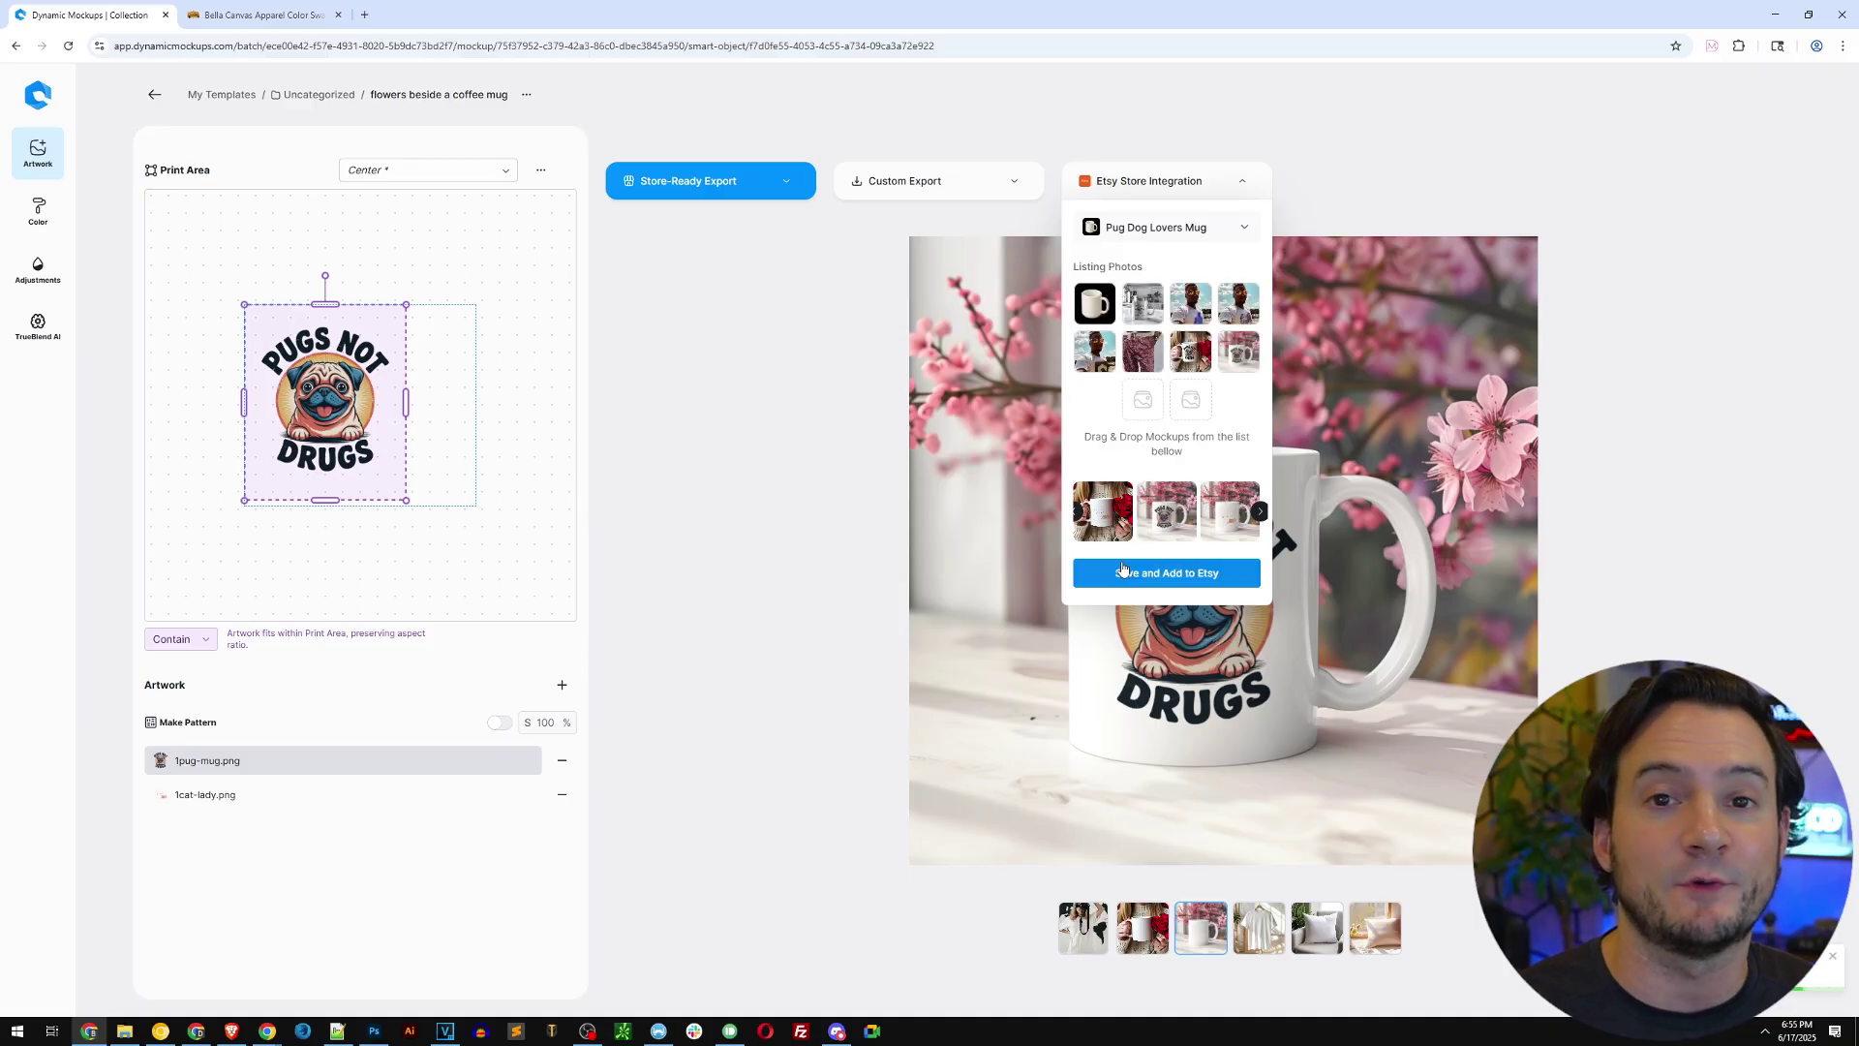
pyautogui.click(822, 444)
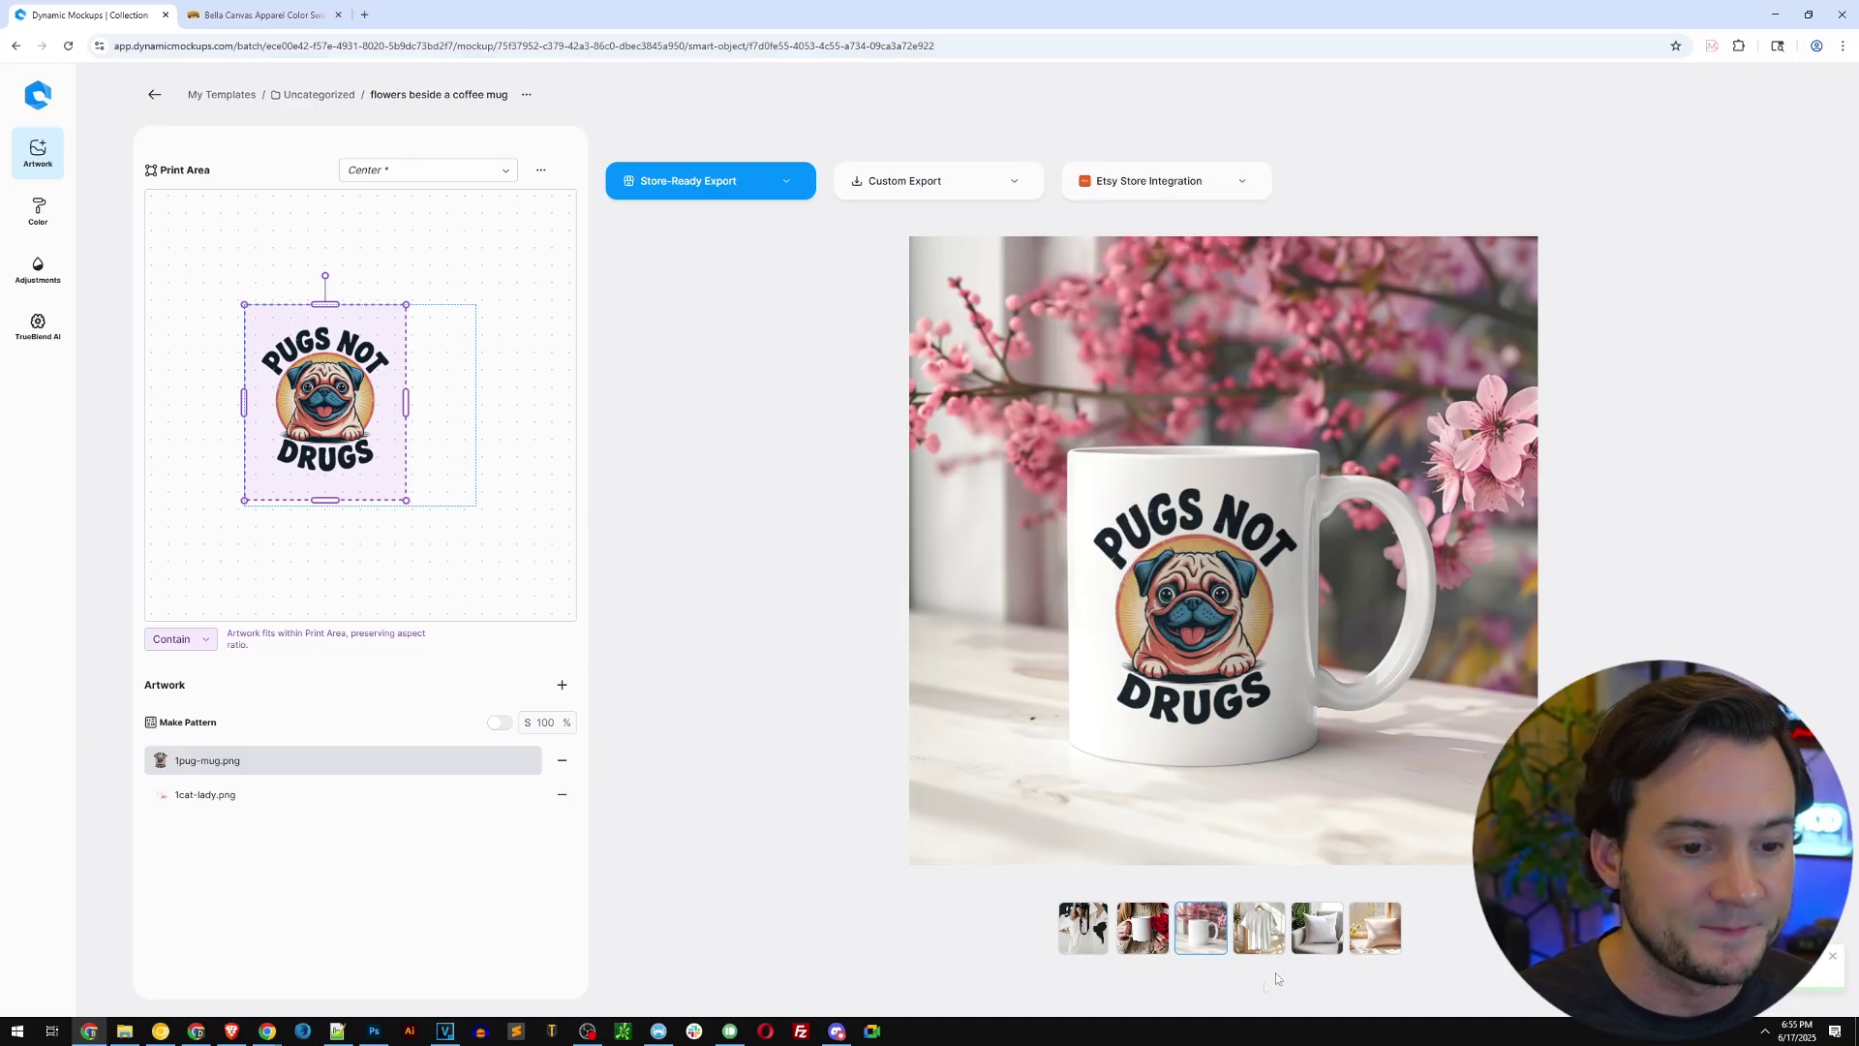
pyautogui.click(1265, 937)
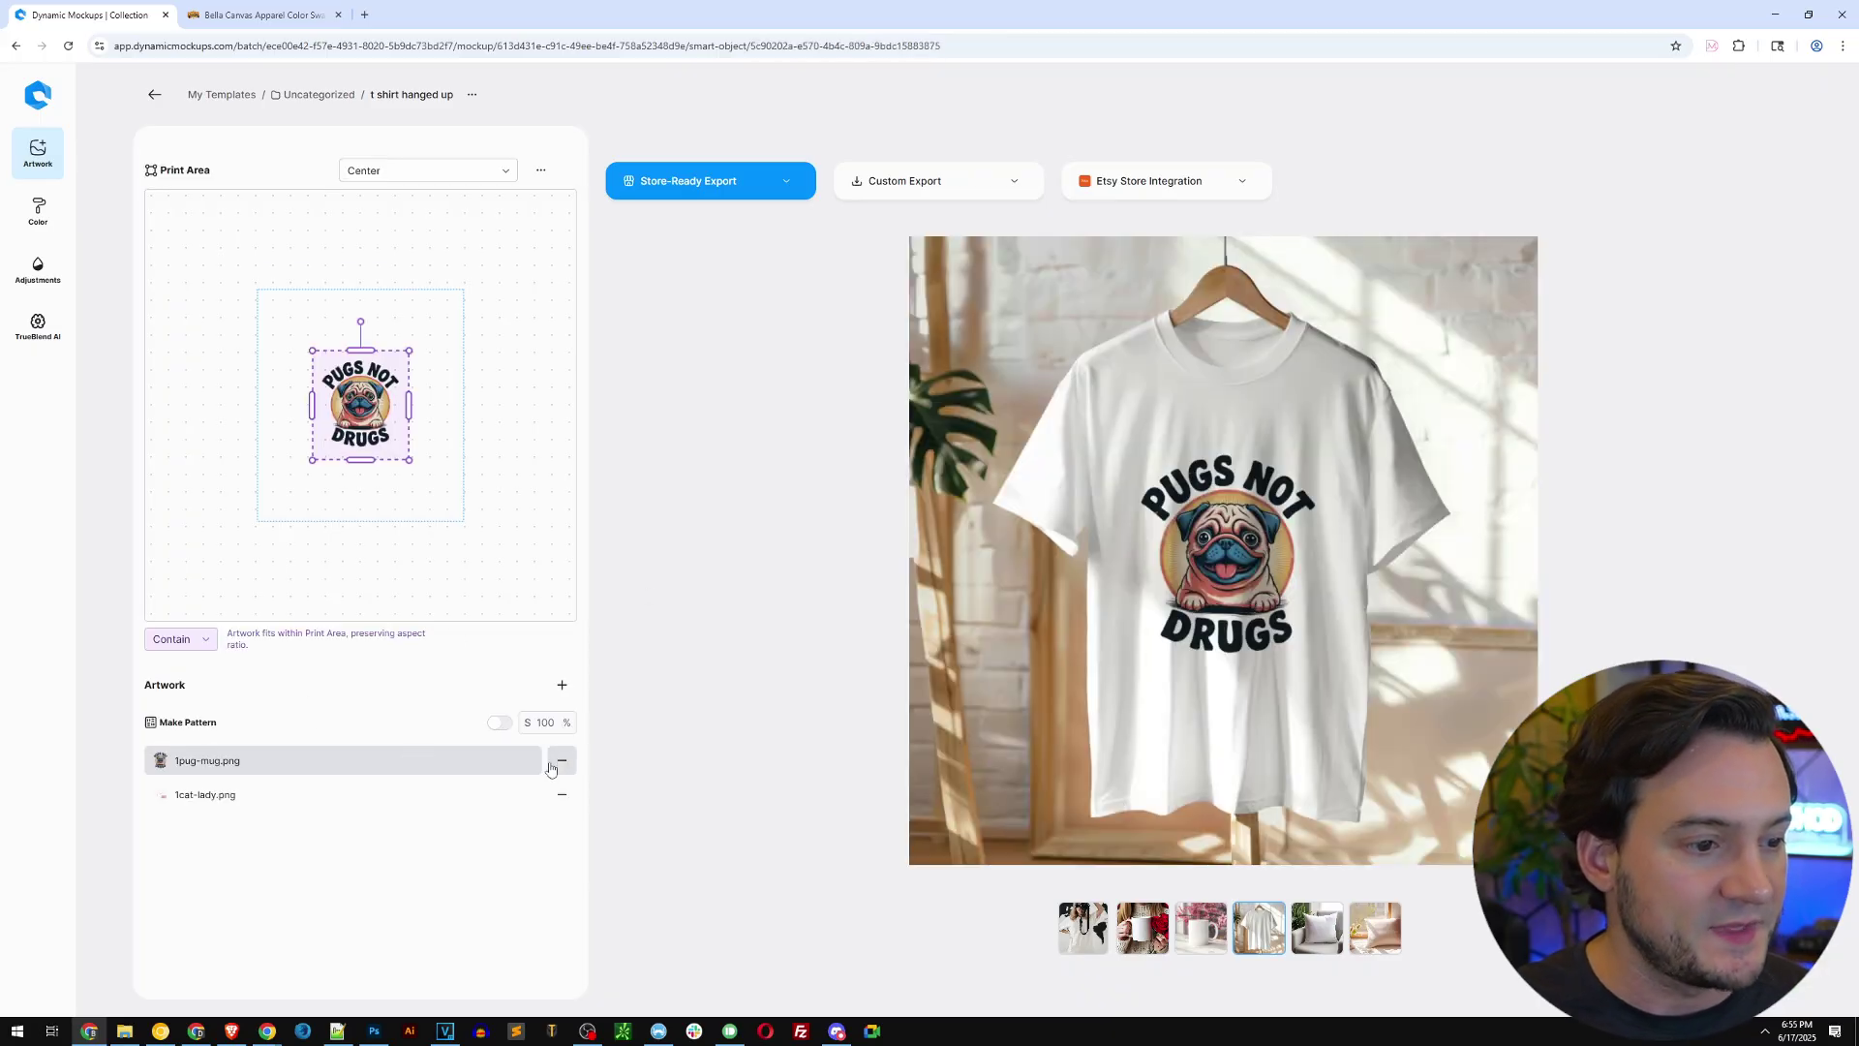
# Step: Apply 1cat-lady.png to the hanging T-shirt, enlarging it and nudging it up and left
pyautogui.click(213, 799)
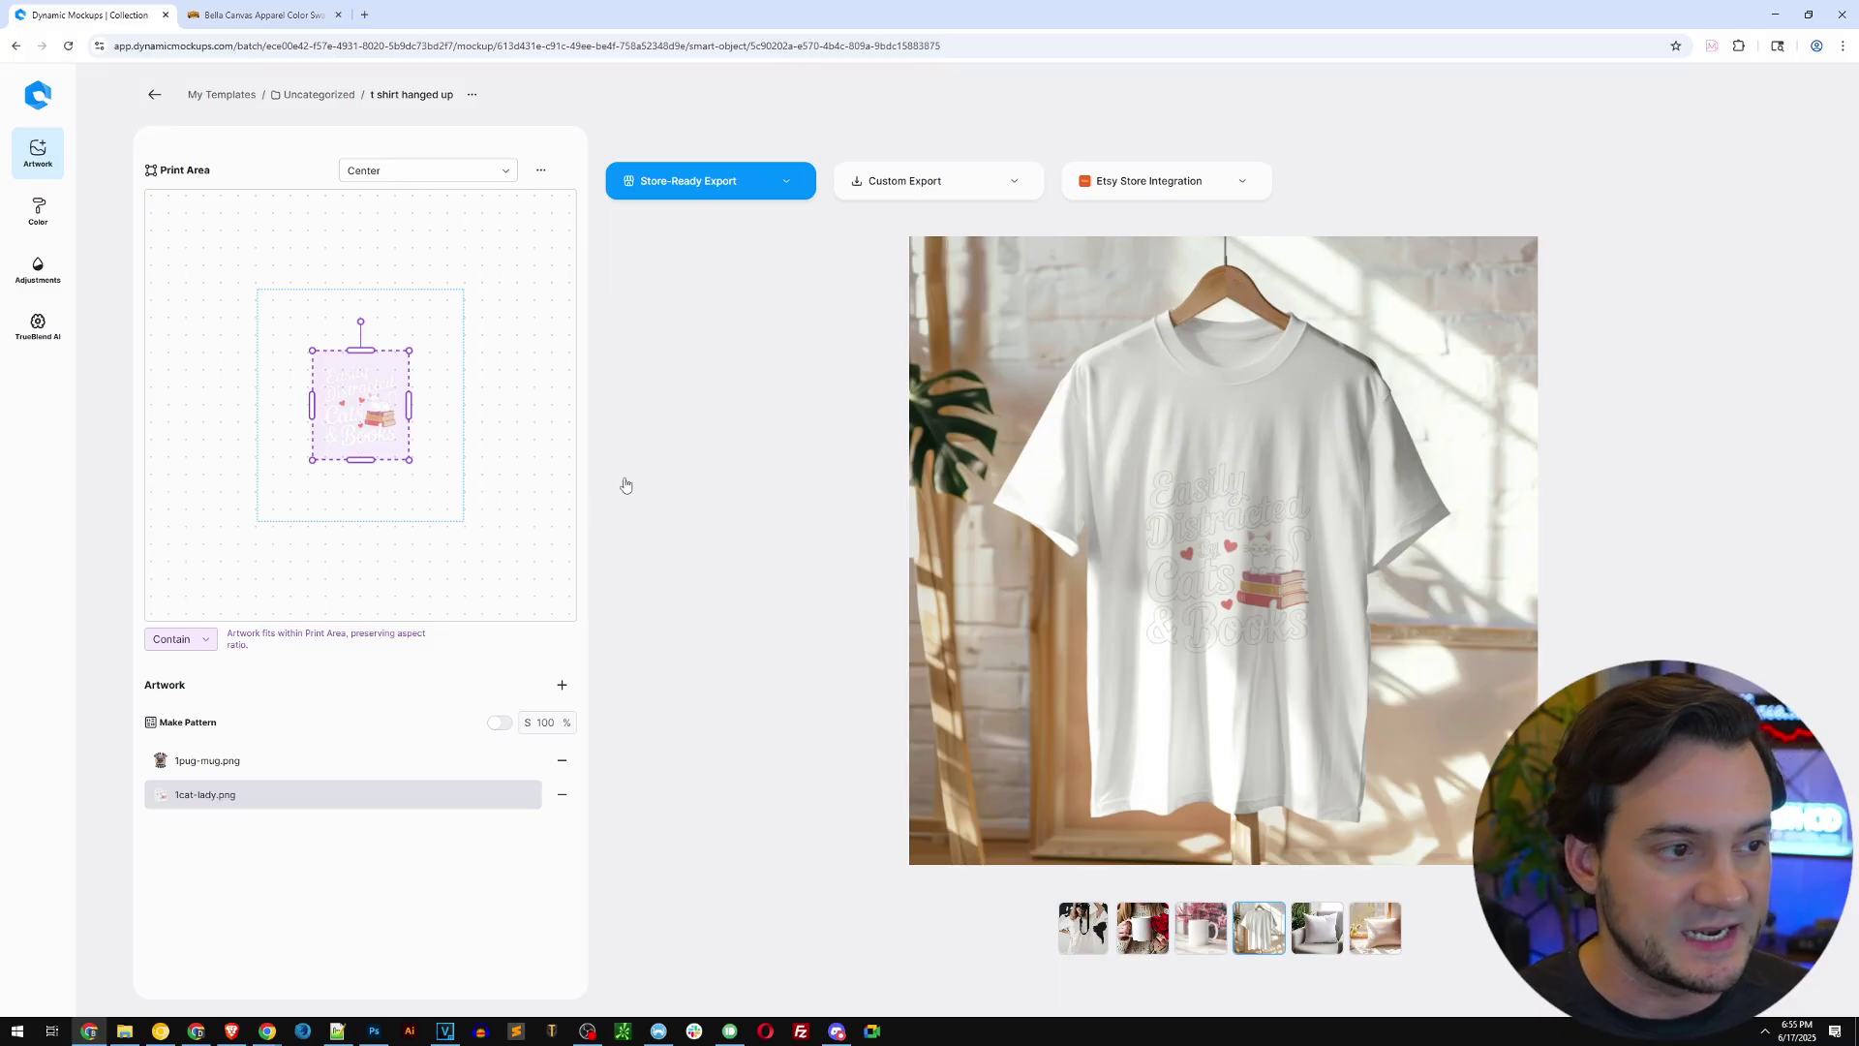
pyautogui.moveTo(409, 350); pyautogui.dragTo(423, 340)
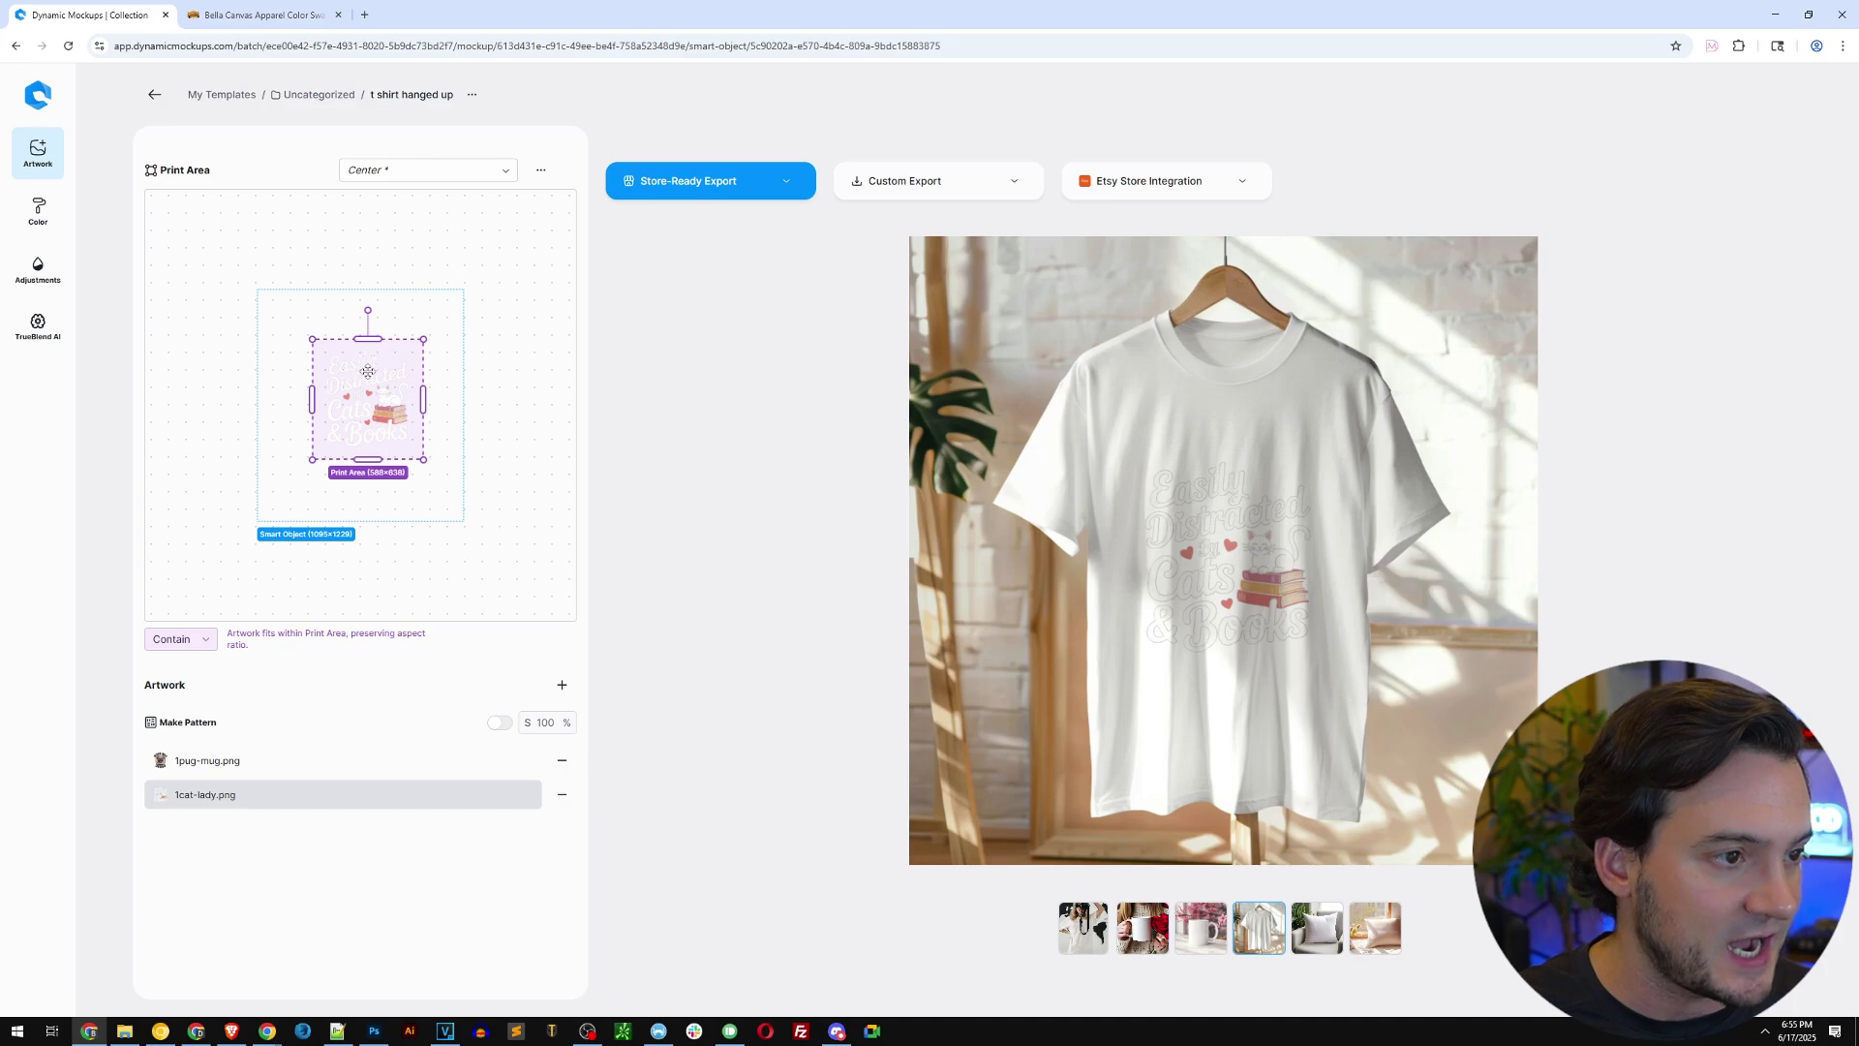
pyautogui.moveTo(367, 365); pyautogui.dragTo(352, 372)
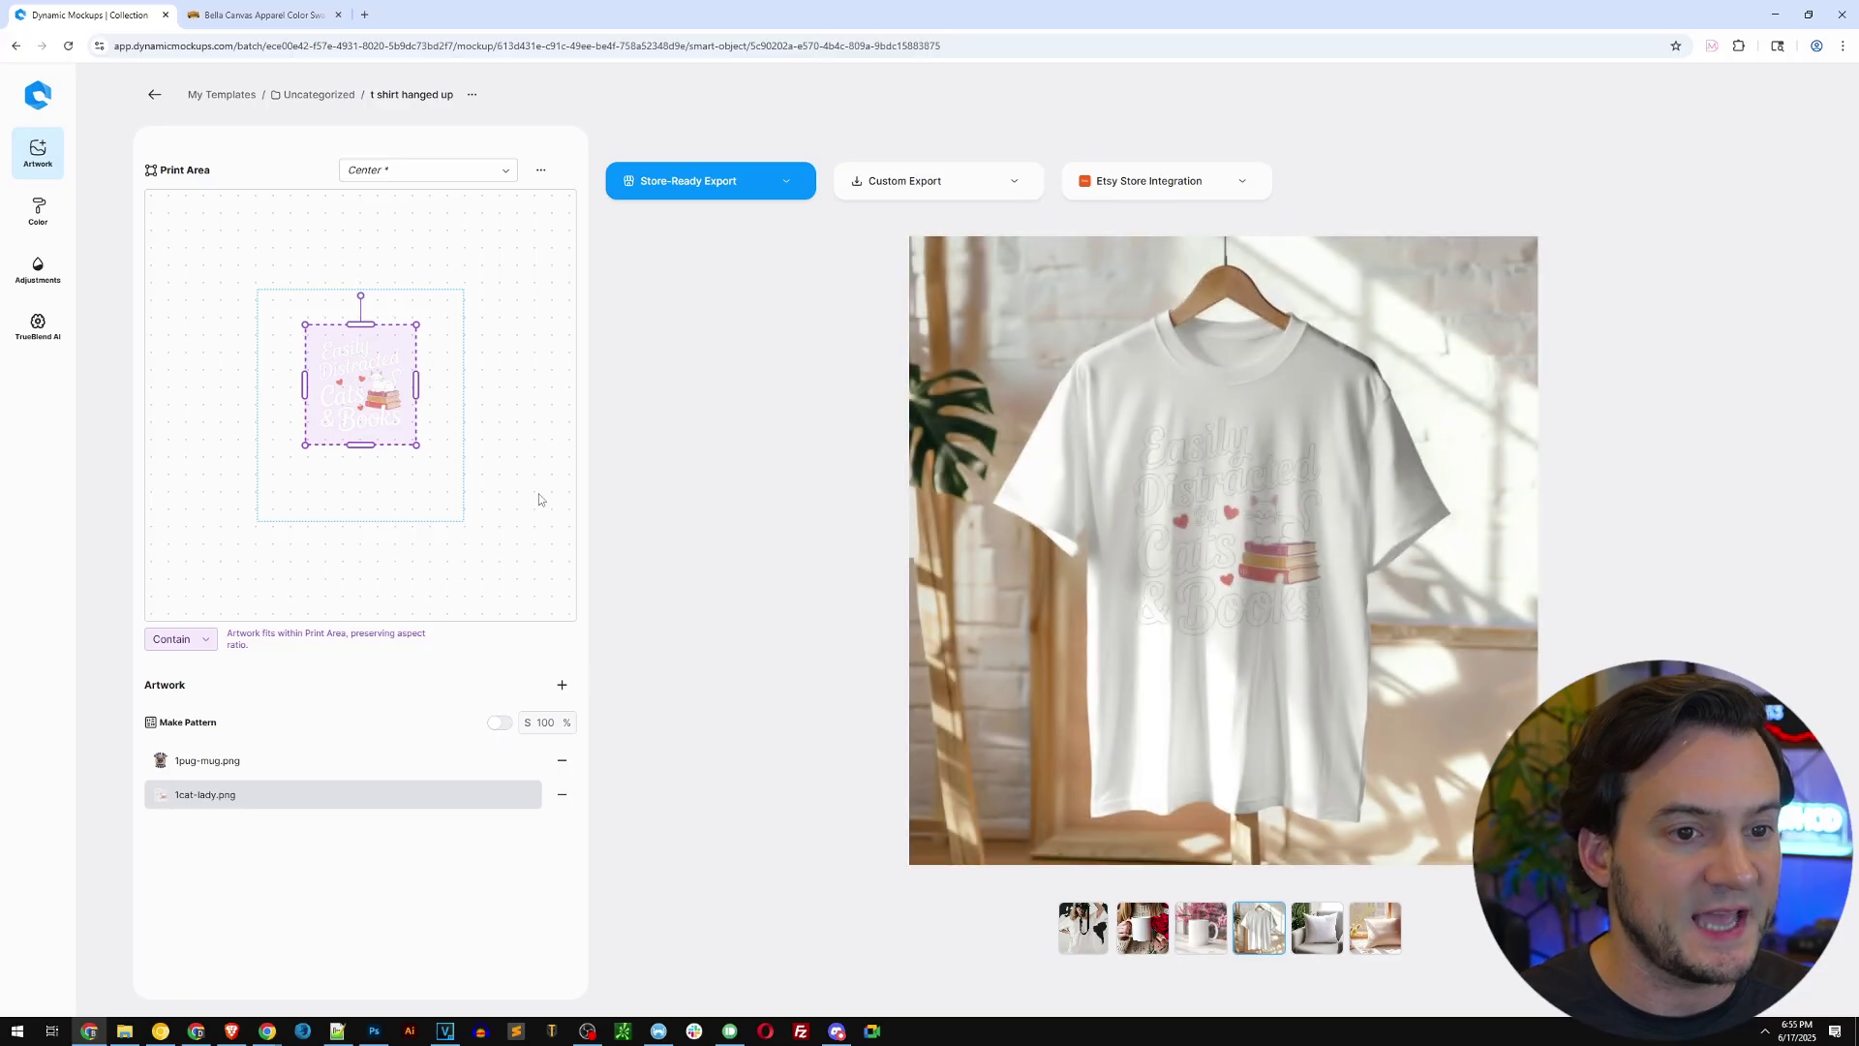
# Step: Add Heather Pink #f7ced7 as a shirt colour, copying the hex code from the swatch reference page
pyautogui.click(38, 209)
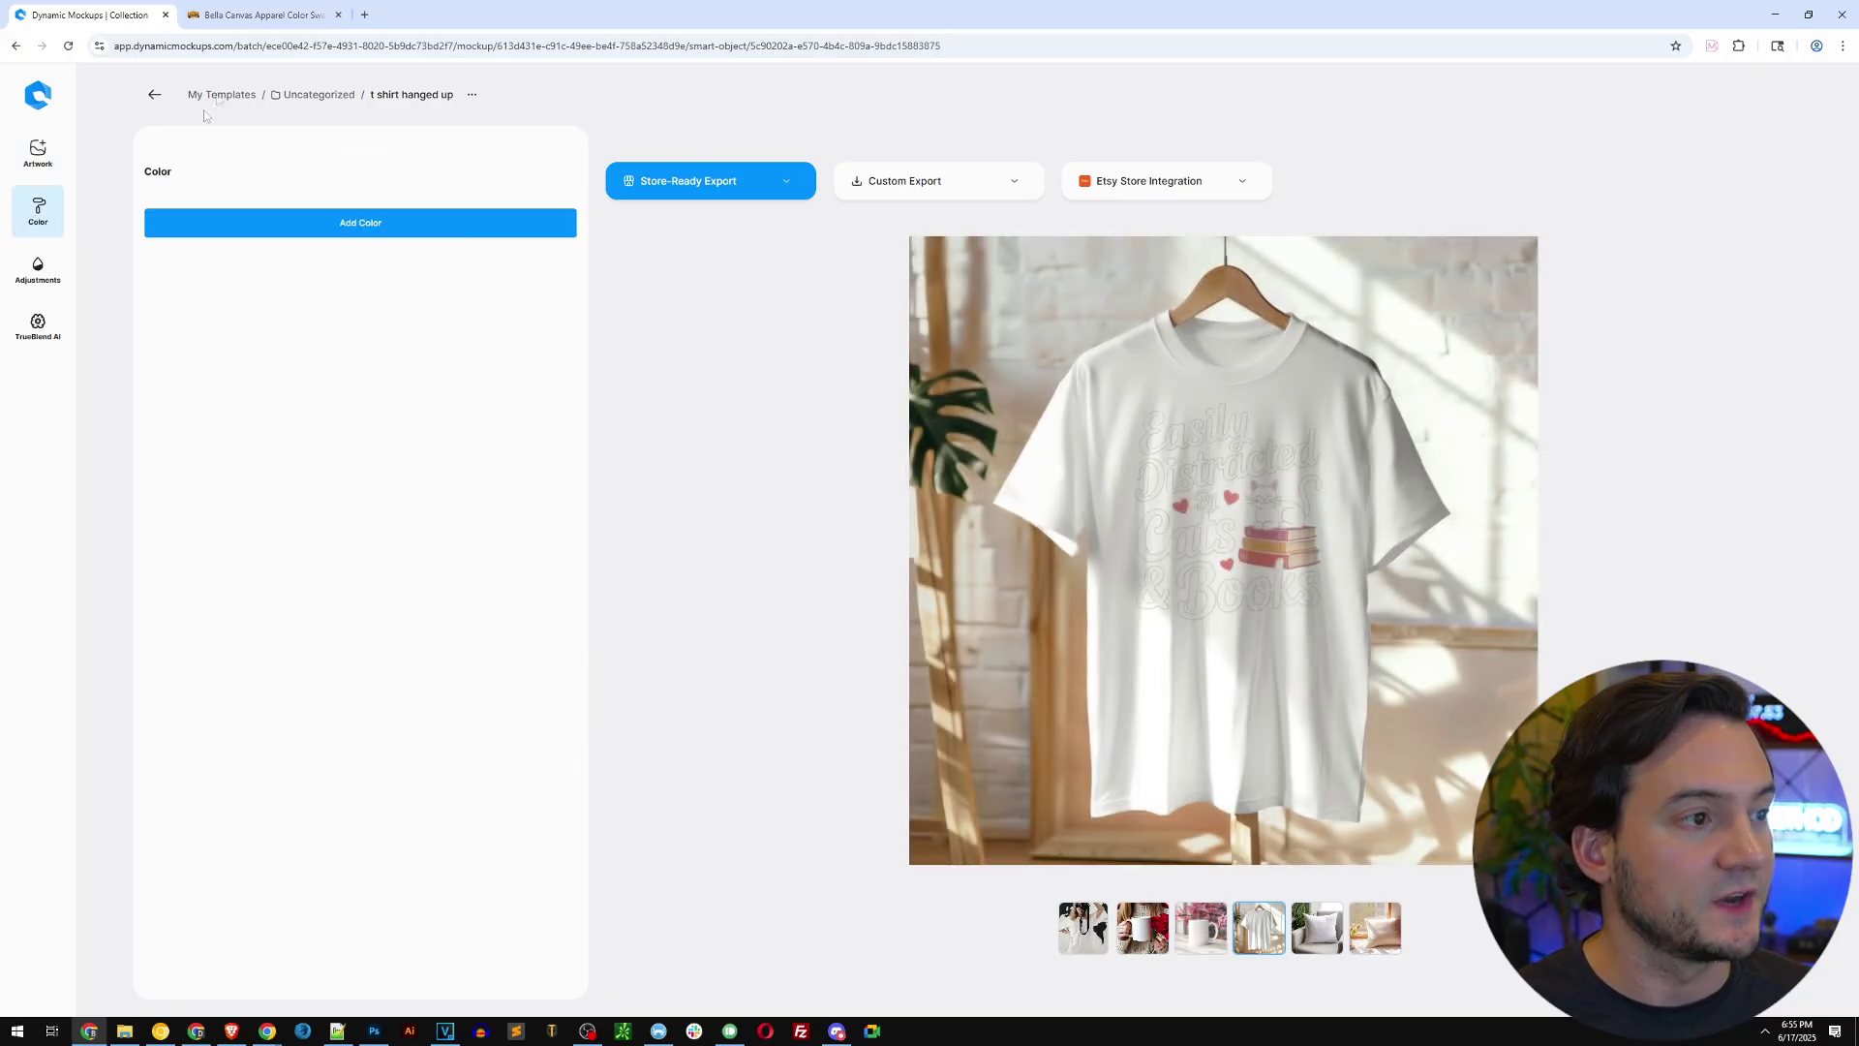
pyautogui.click(249, 15)
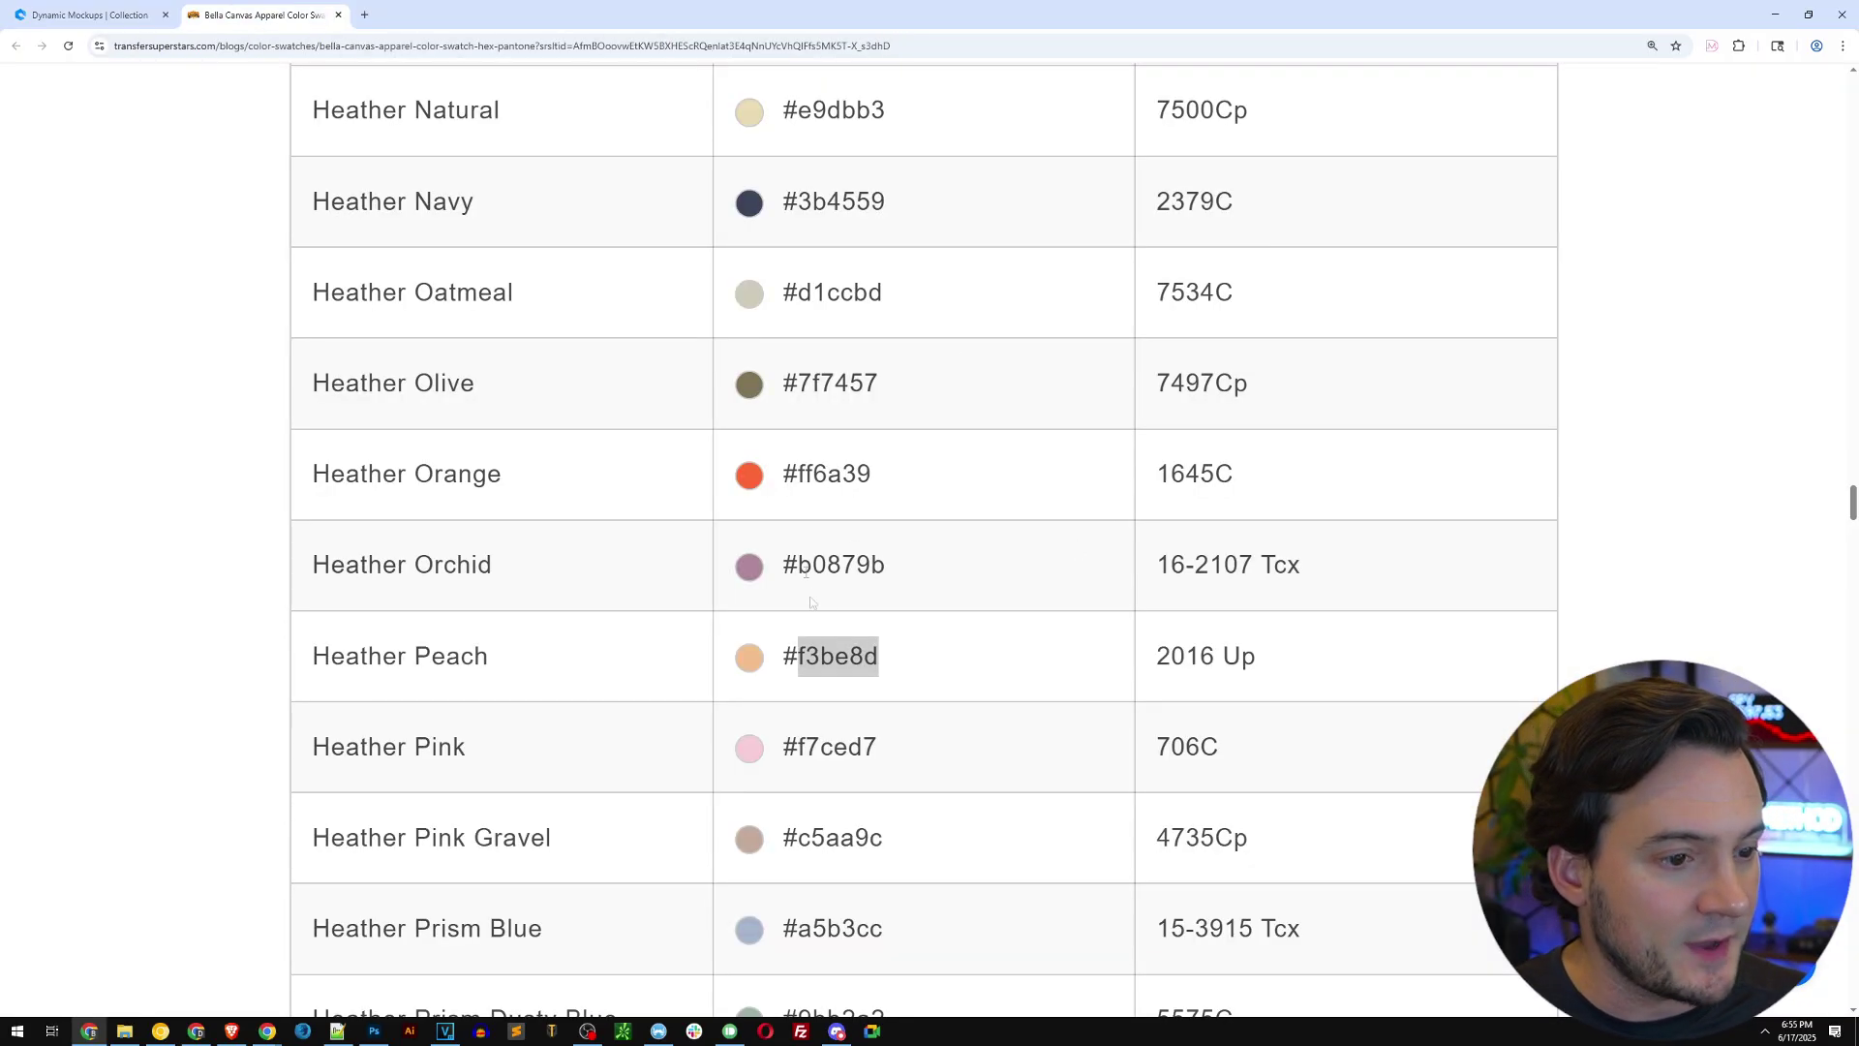
pyautogui.doubleClick(842, 748)
pyautogui.hotkey('ctrl', 'c')
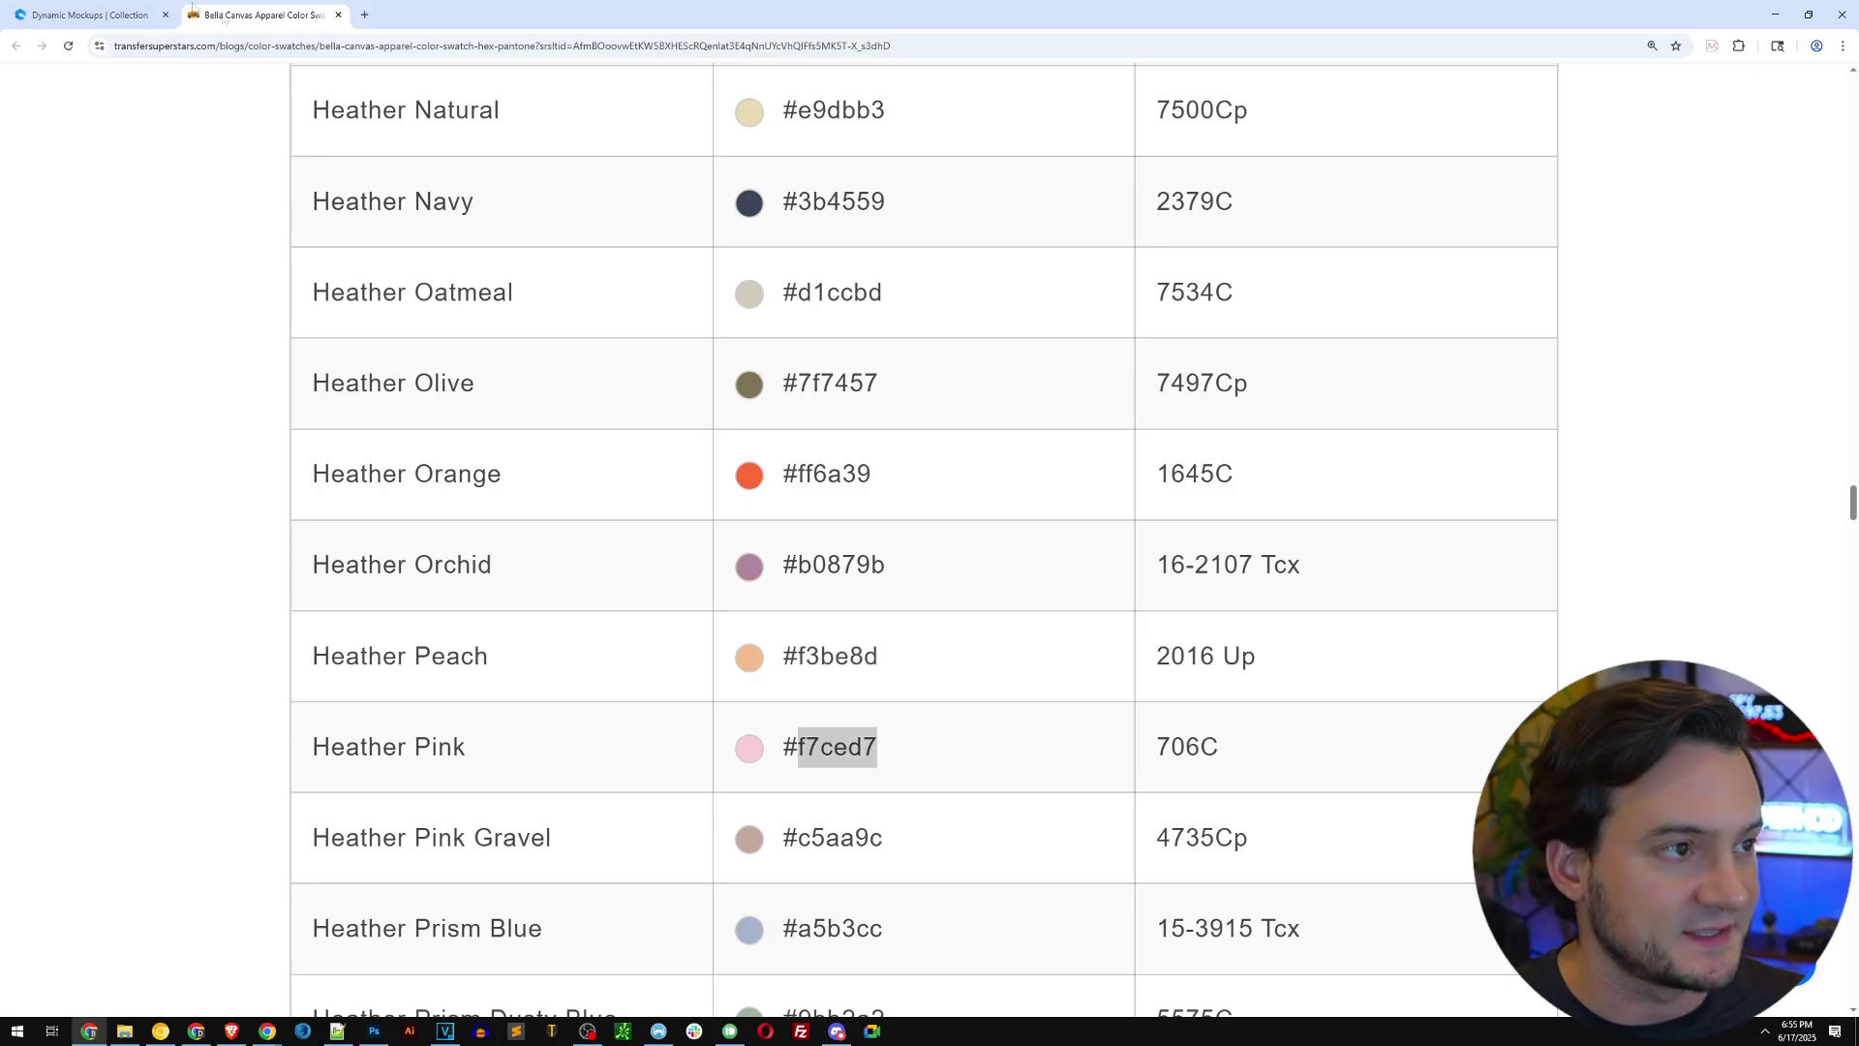
pyautogui.click(92, 14)
pyautogui.click(383, 222)
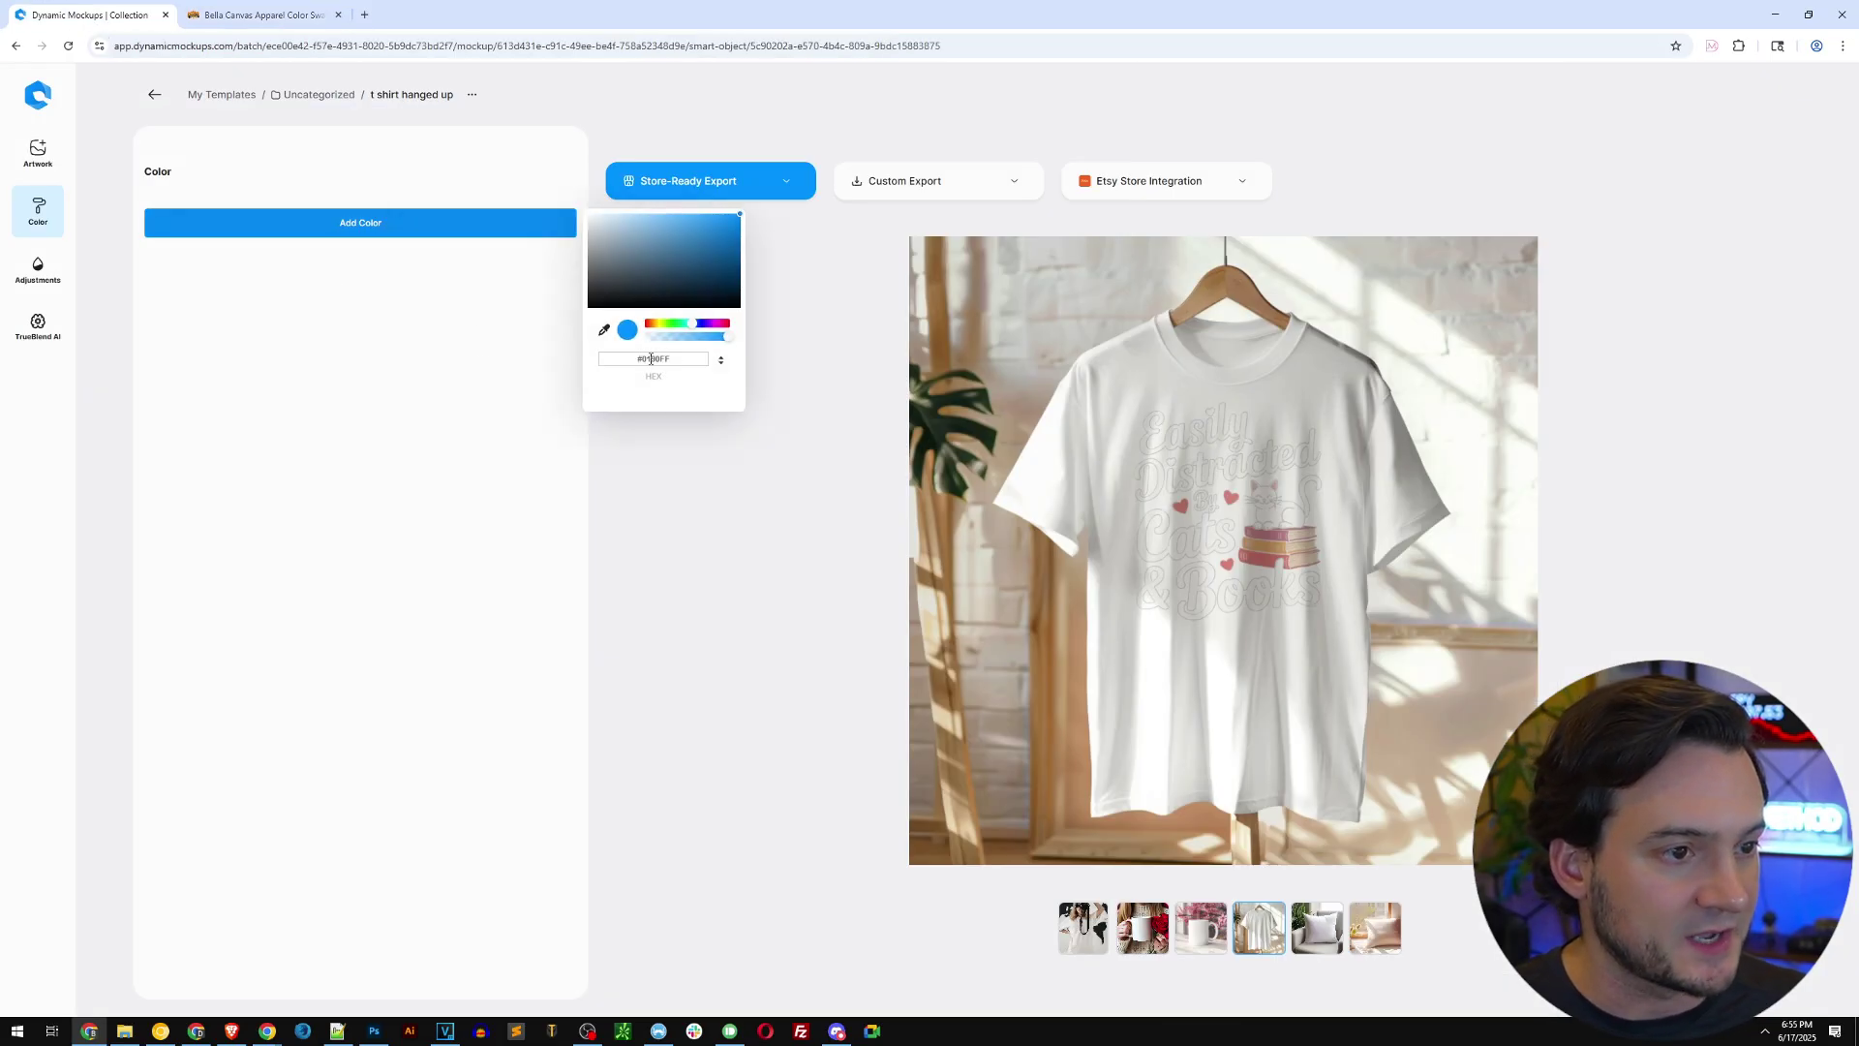
pyautogui.tripleClick(652, 359)
pyautogui.hotkey('ctrl', 'v')
pyautogui.click(717, 535)
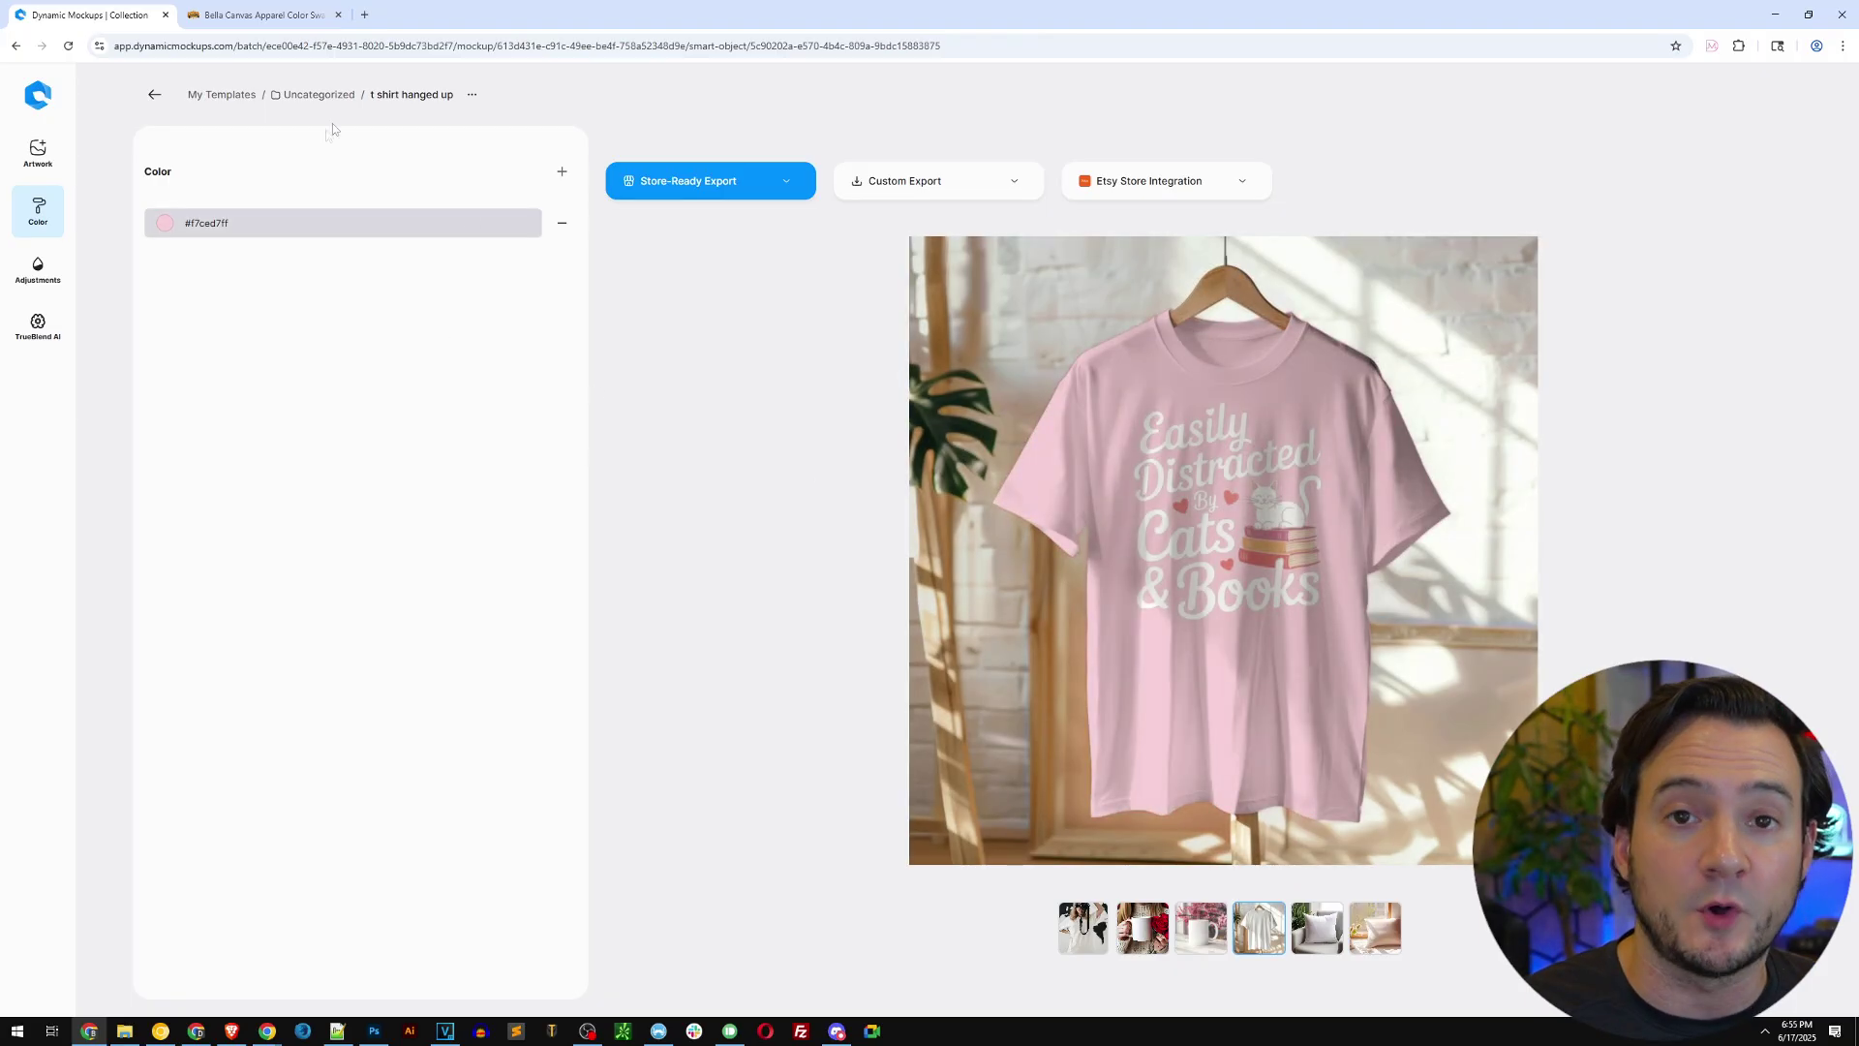
# Step: Add Heather Prism Ice Blue #bad1be as a second shirt colour
pyautogui.click(261, 15)
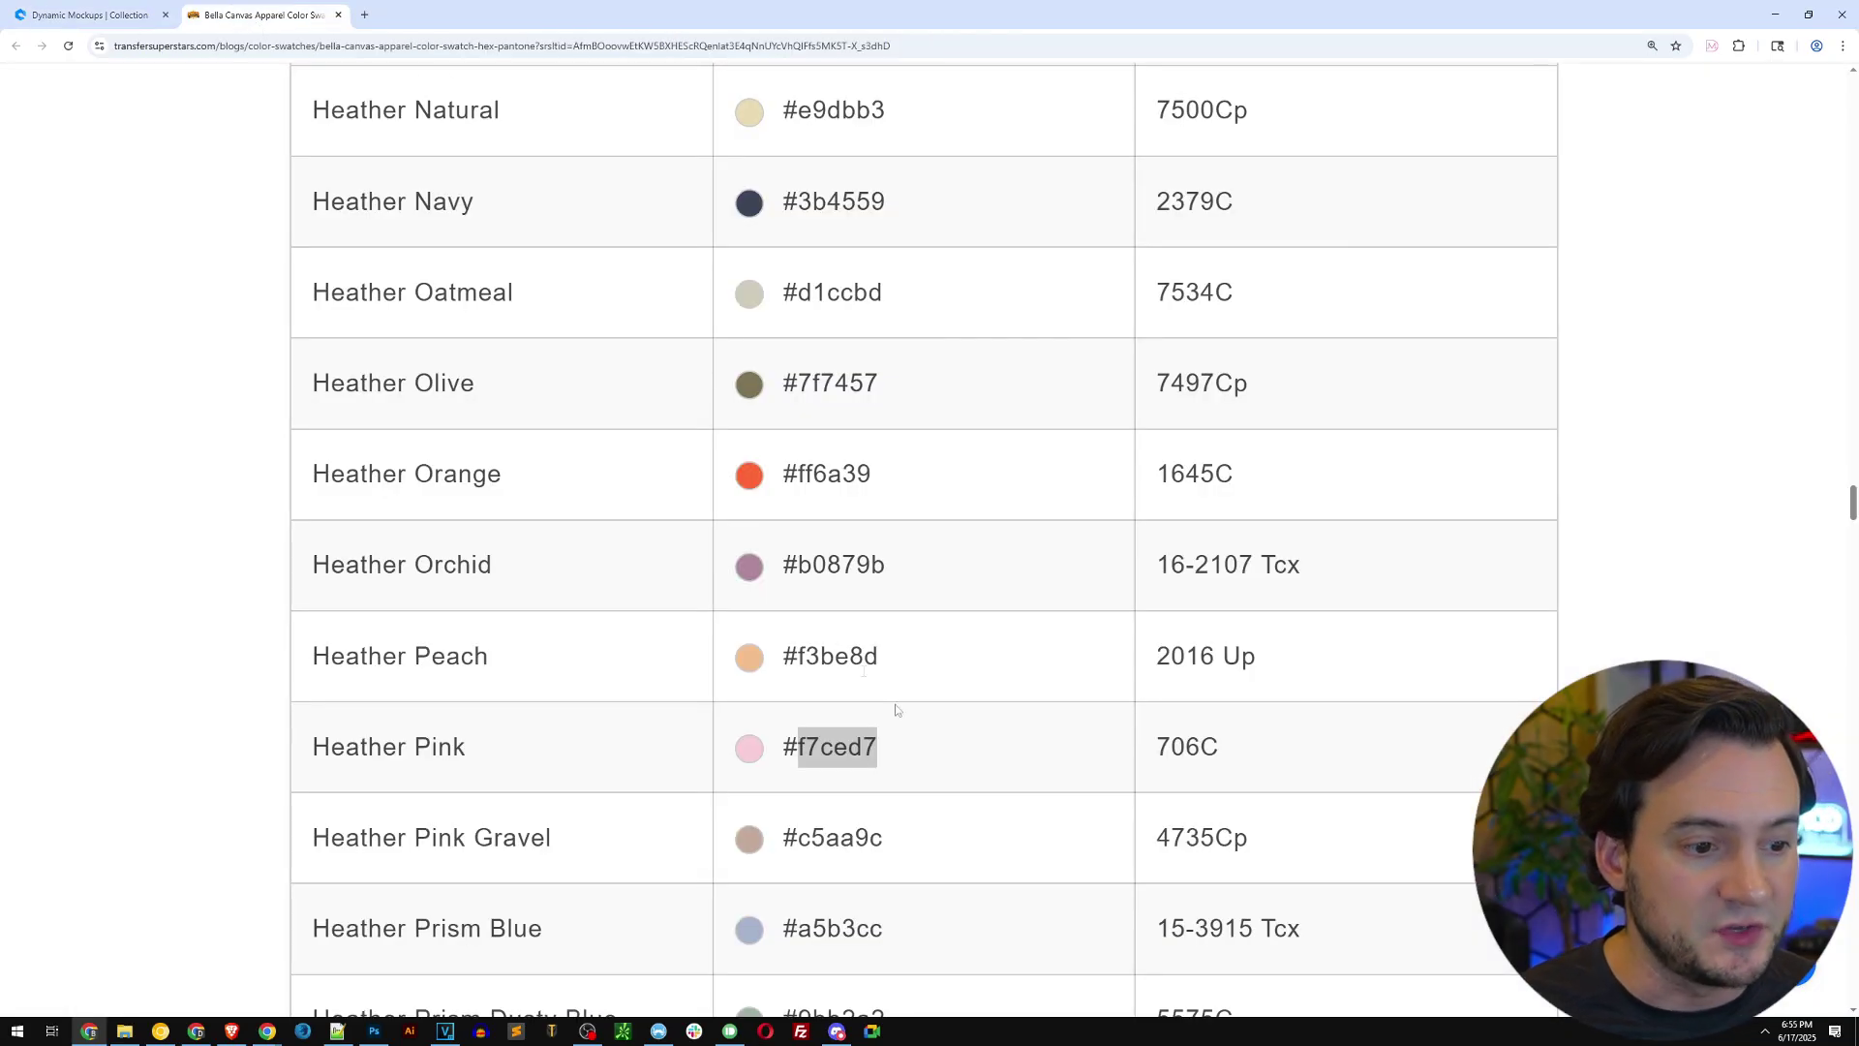
pyautogui.scroll(-2, 896, 710)
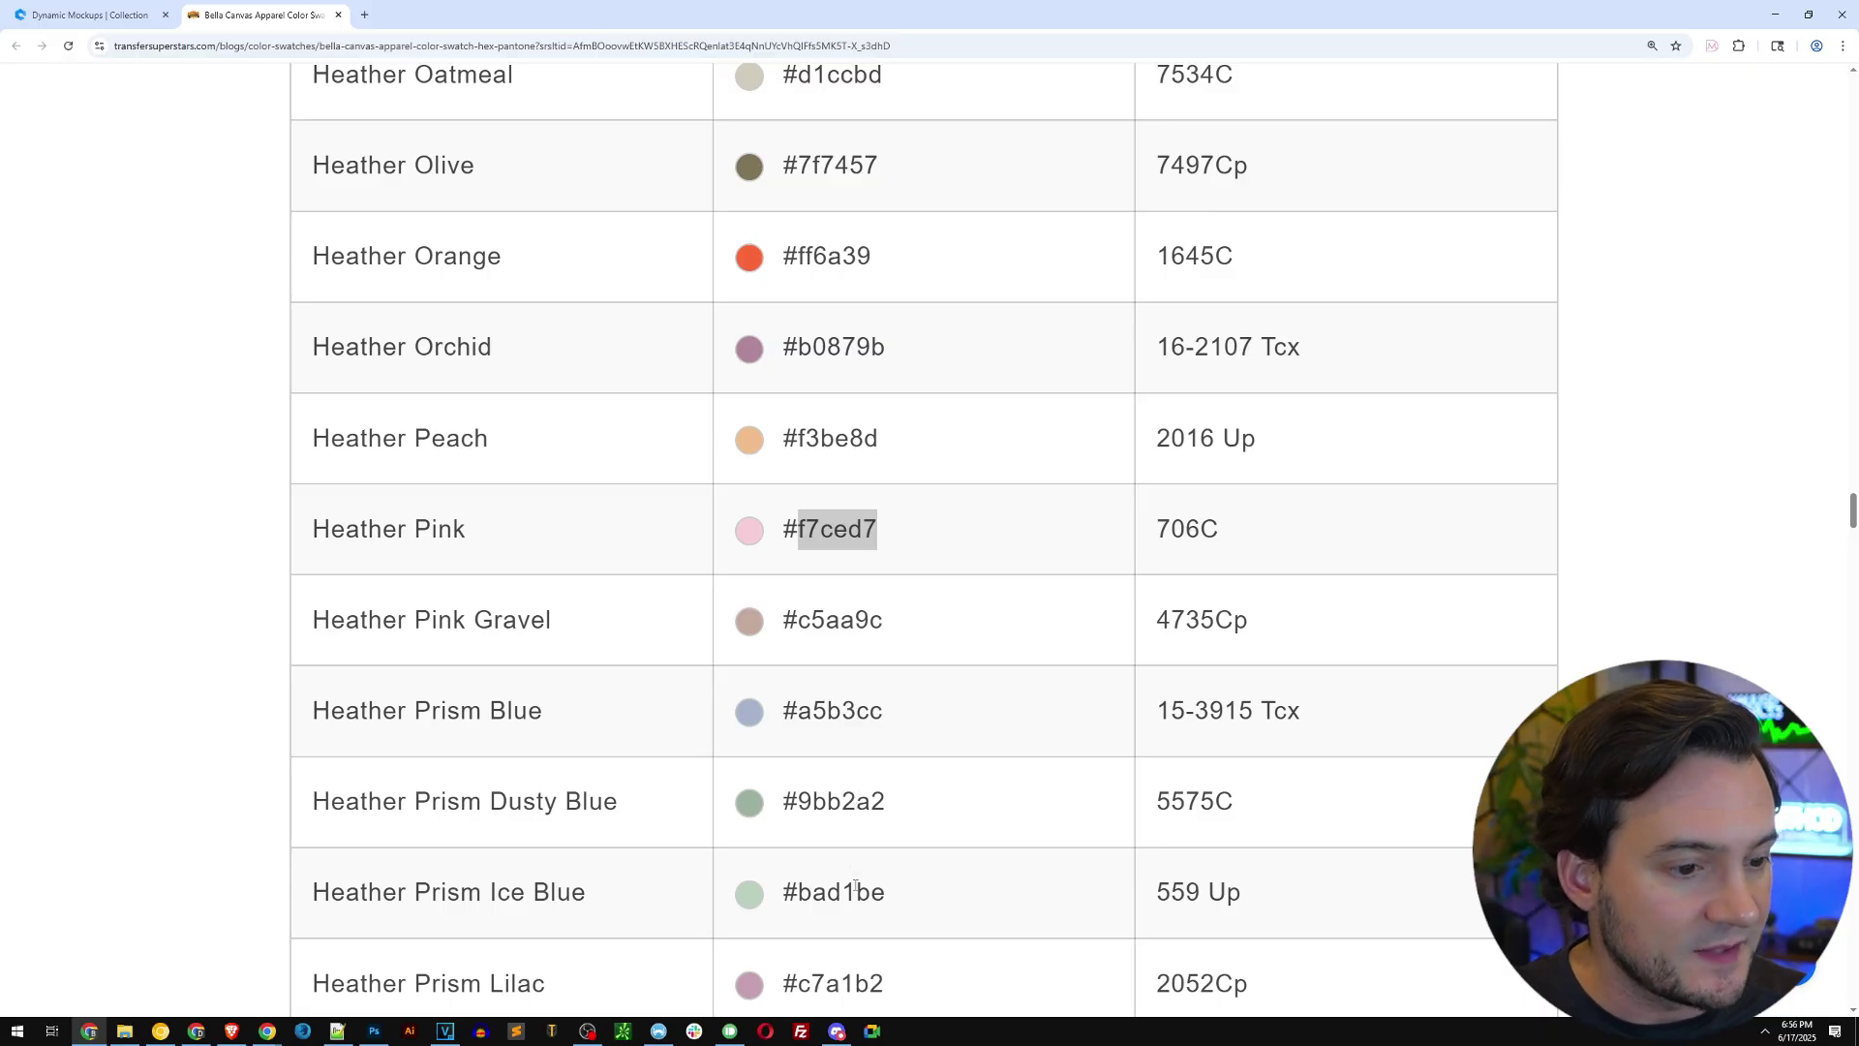
pyautogui.doubleClick(841, 885)
pyautogui.hotkey('ctrl', 'c')
pyautogui.click(92, 15)
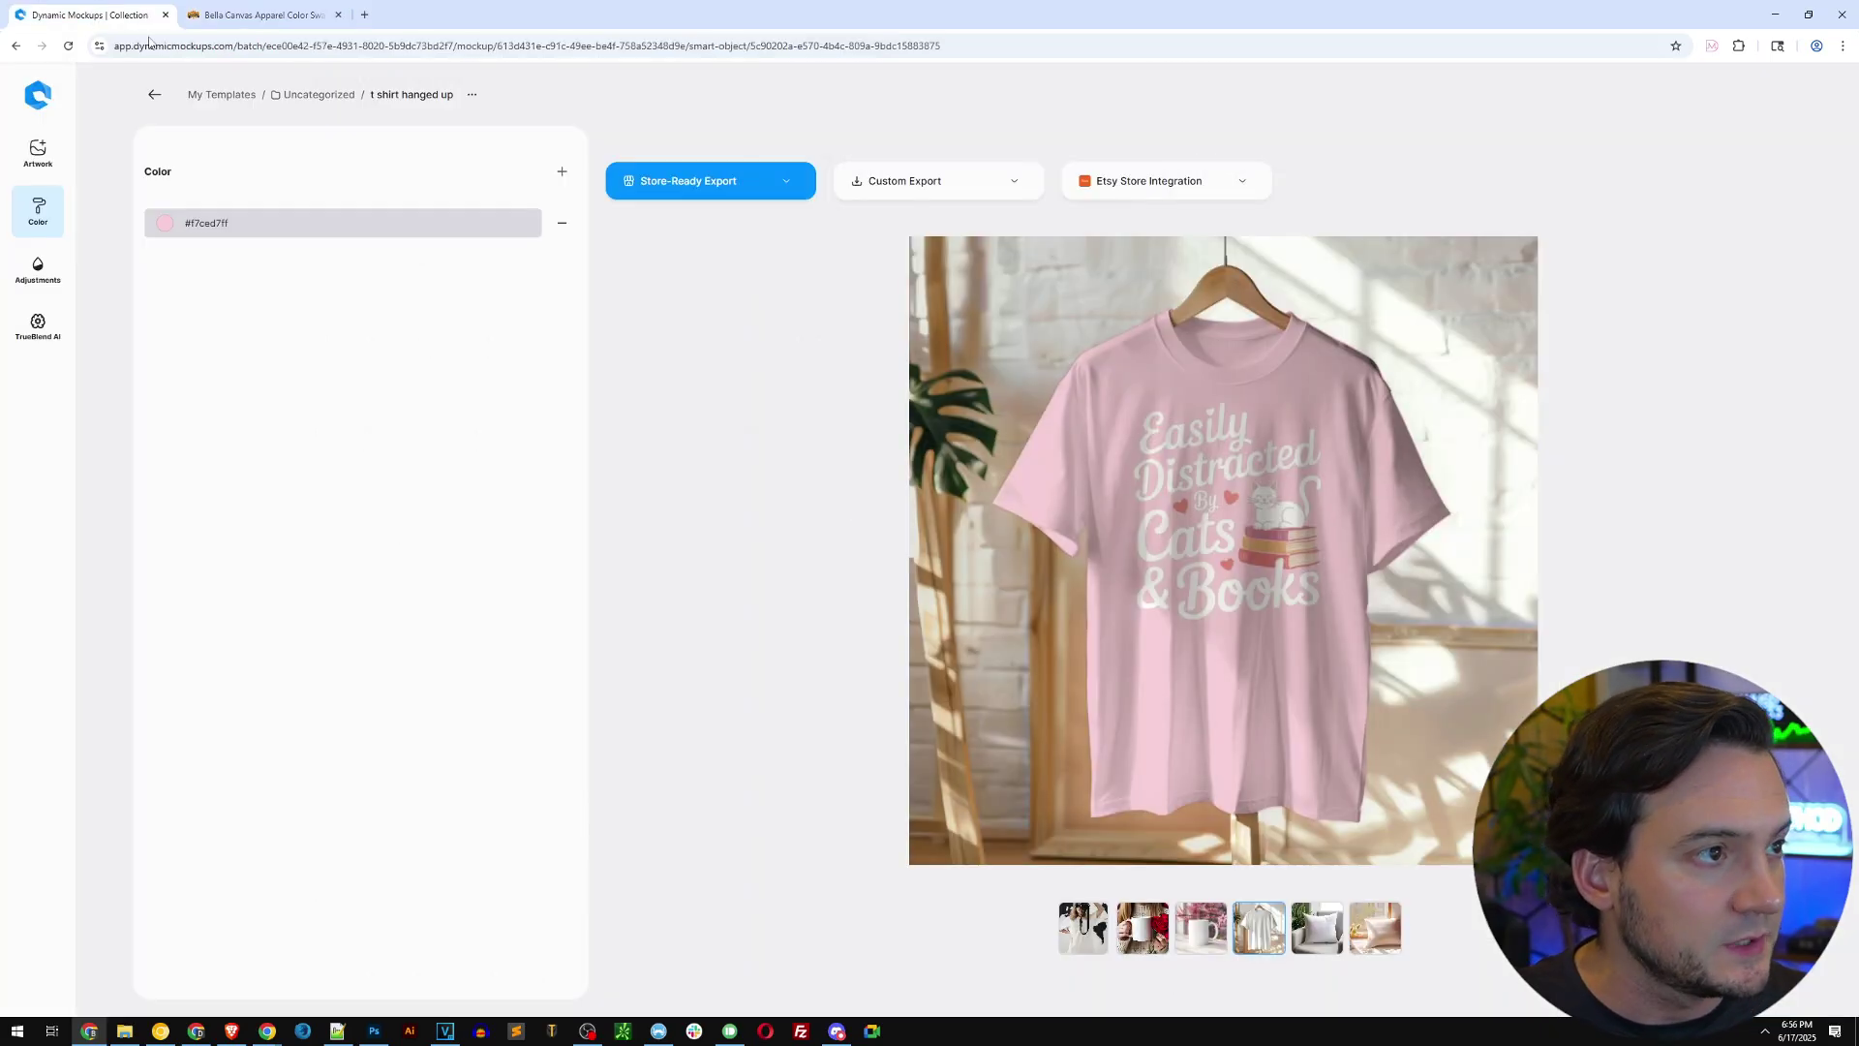
pyautogui.click(562, 174)
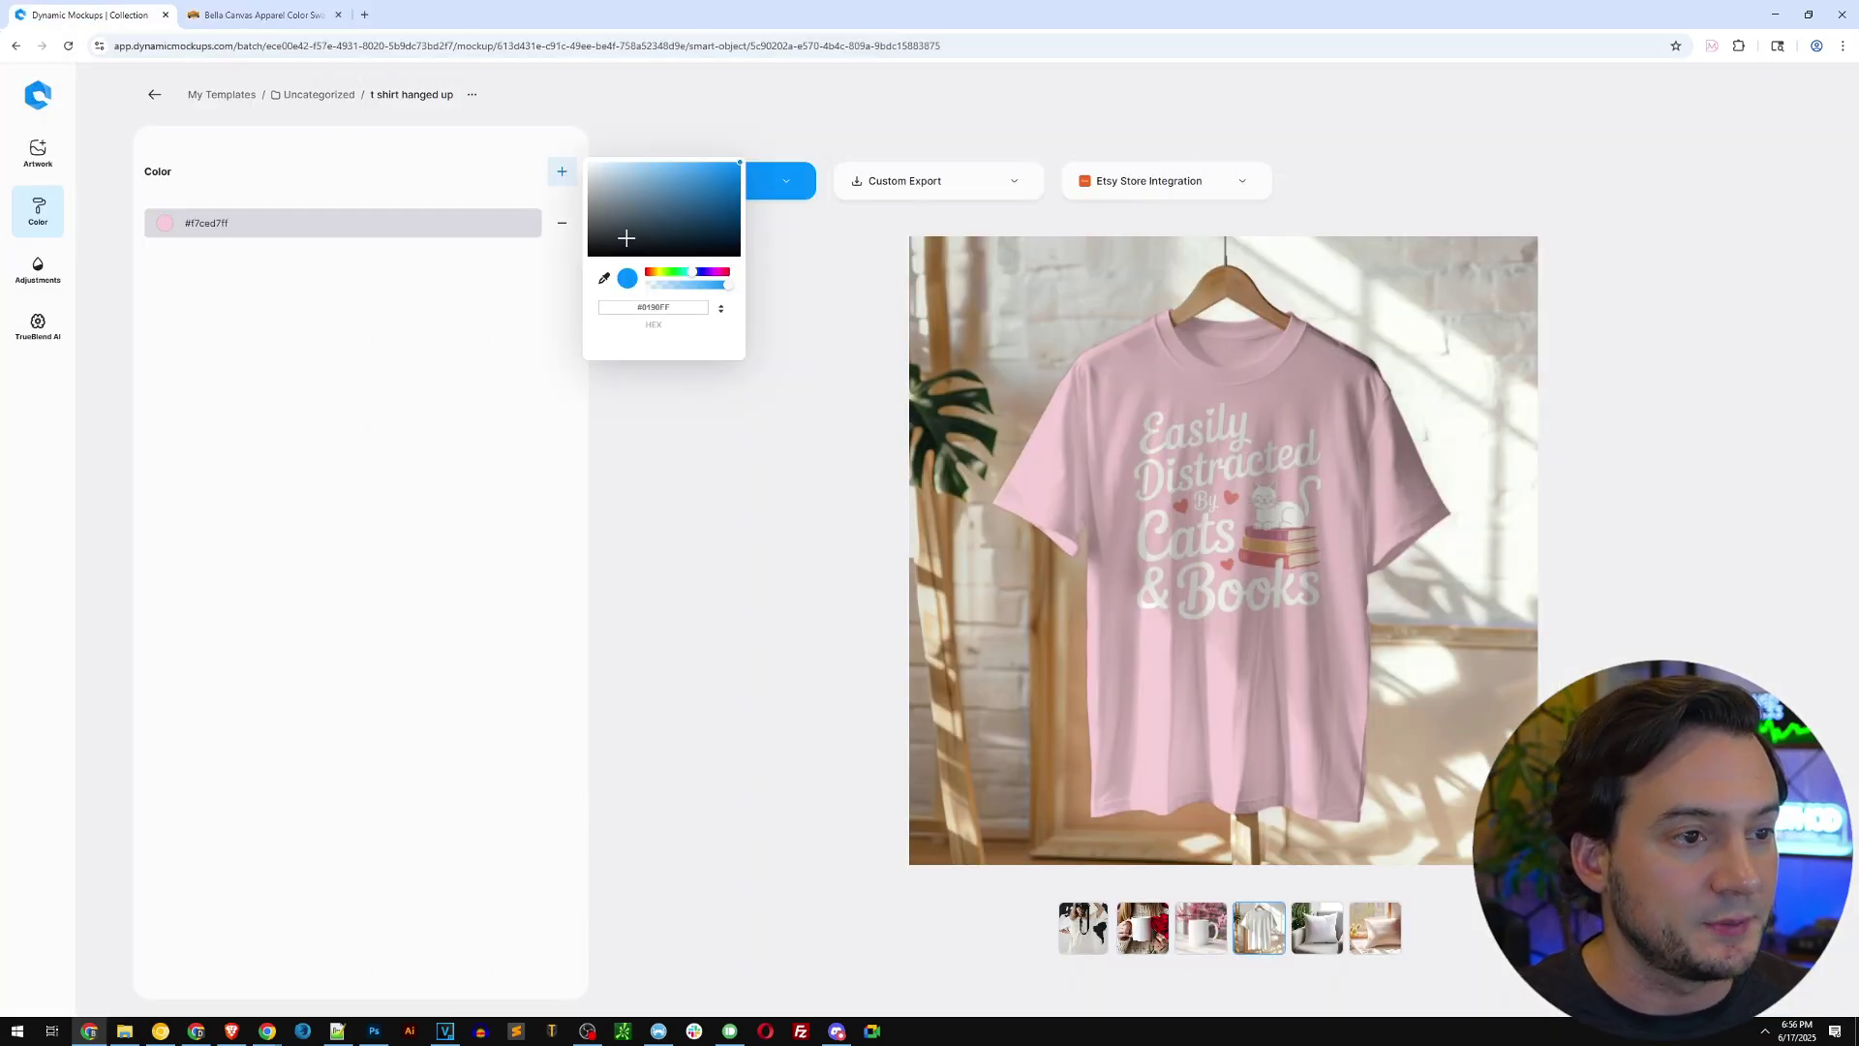
pyautogui.doubleClick(663, 307)
pyautogui.hotkey('ctrl', 'v')
pyautogui.click(697, 461)
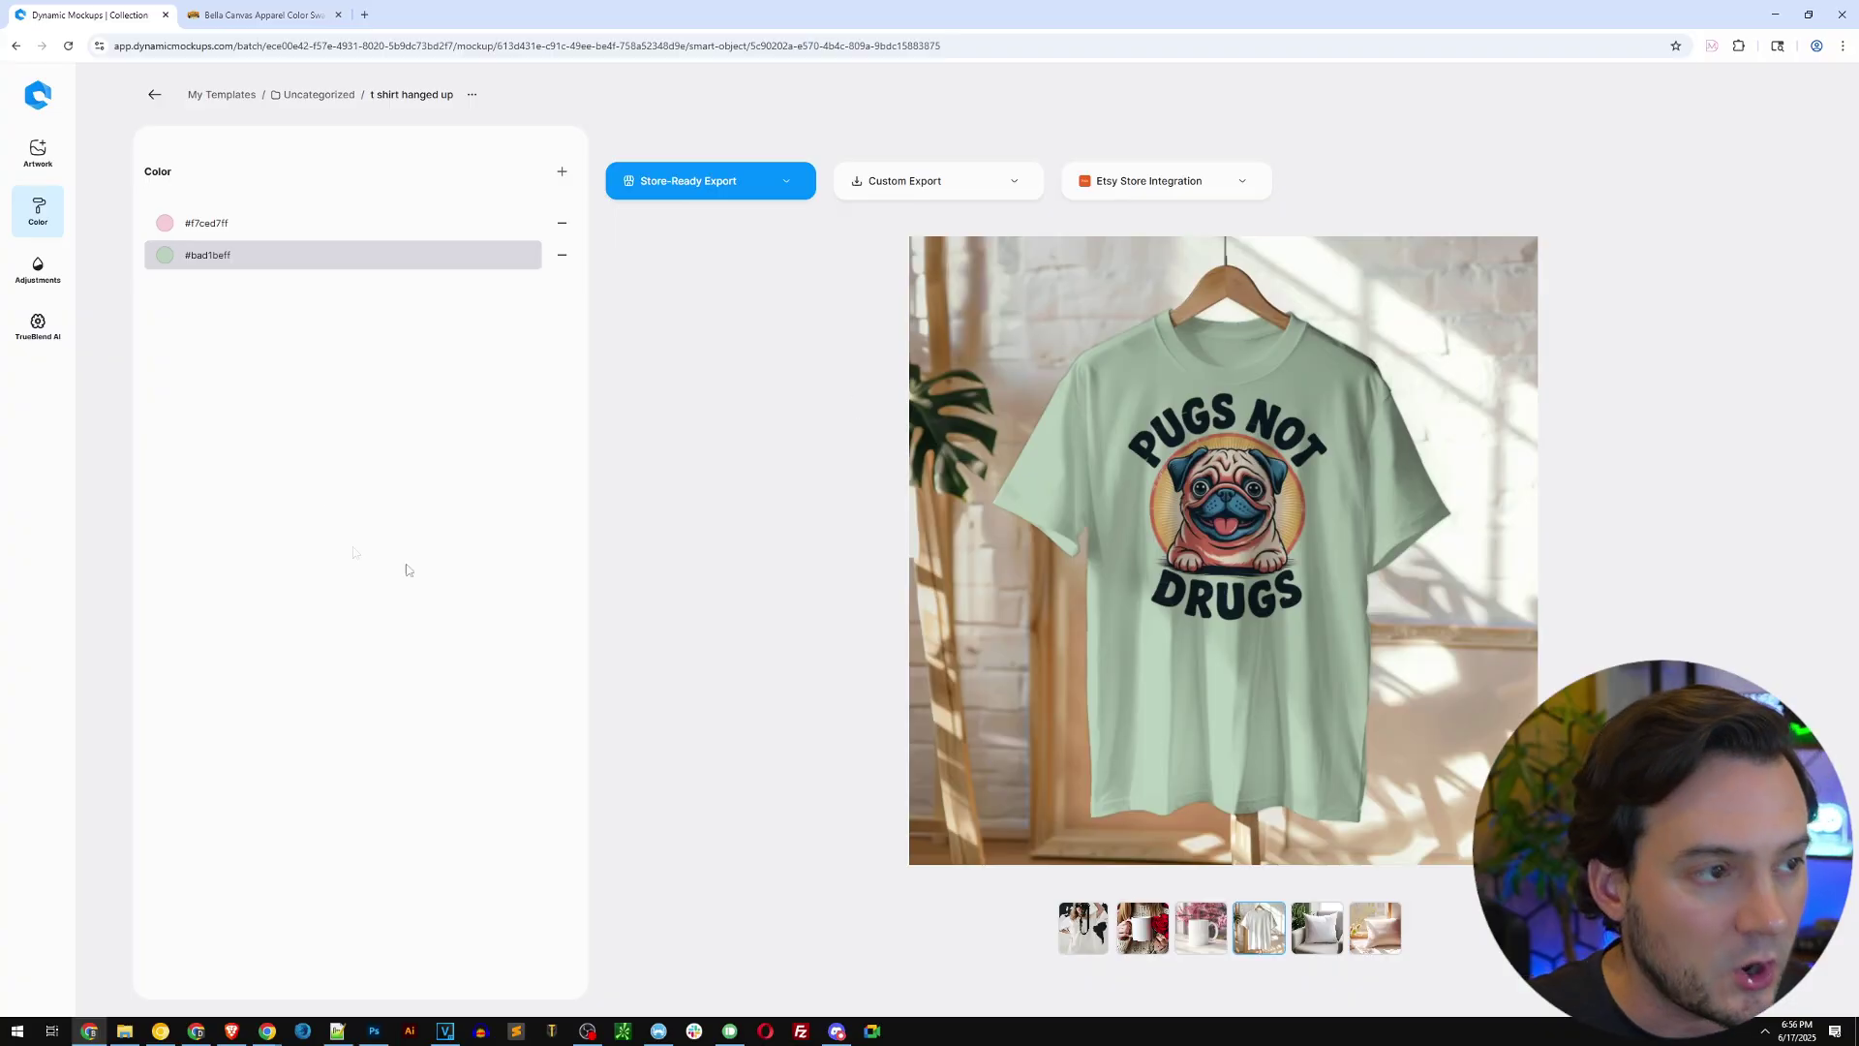
pyautogui.click(38, 152)
# Step: Show 1cat-lady.png on the shirt and preview it in pink, then in mint #bad1be
pyautogui.click(229, 794)
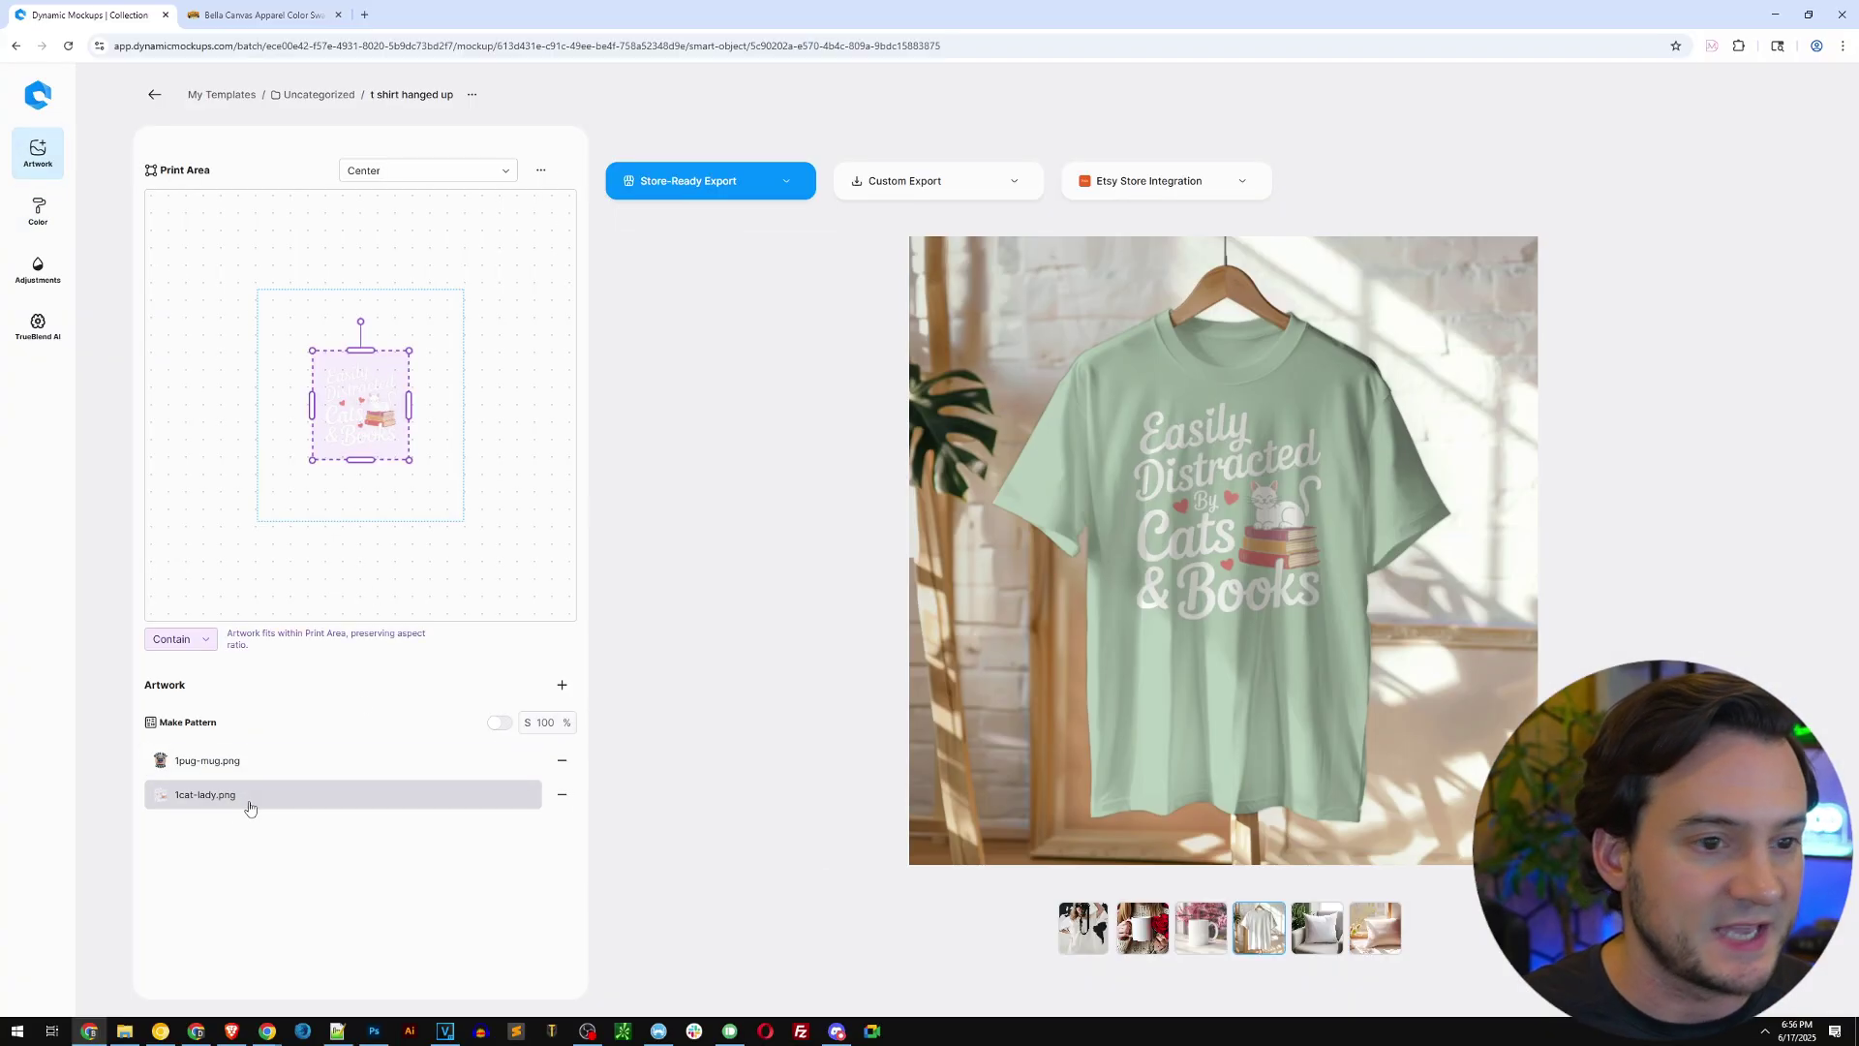
pyautogui.click(38, 208)
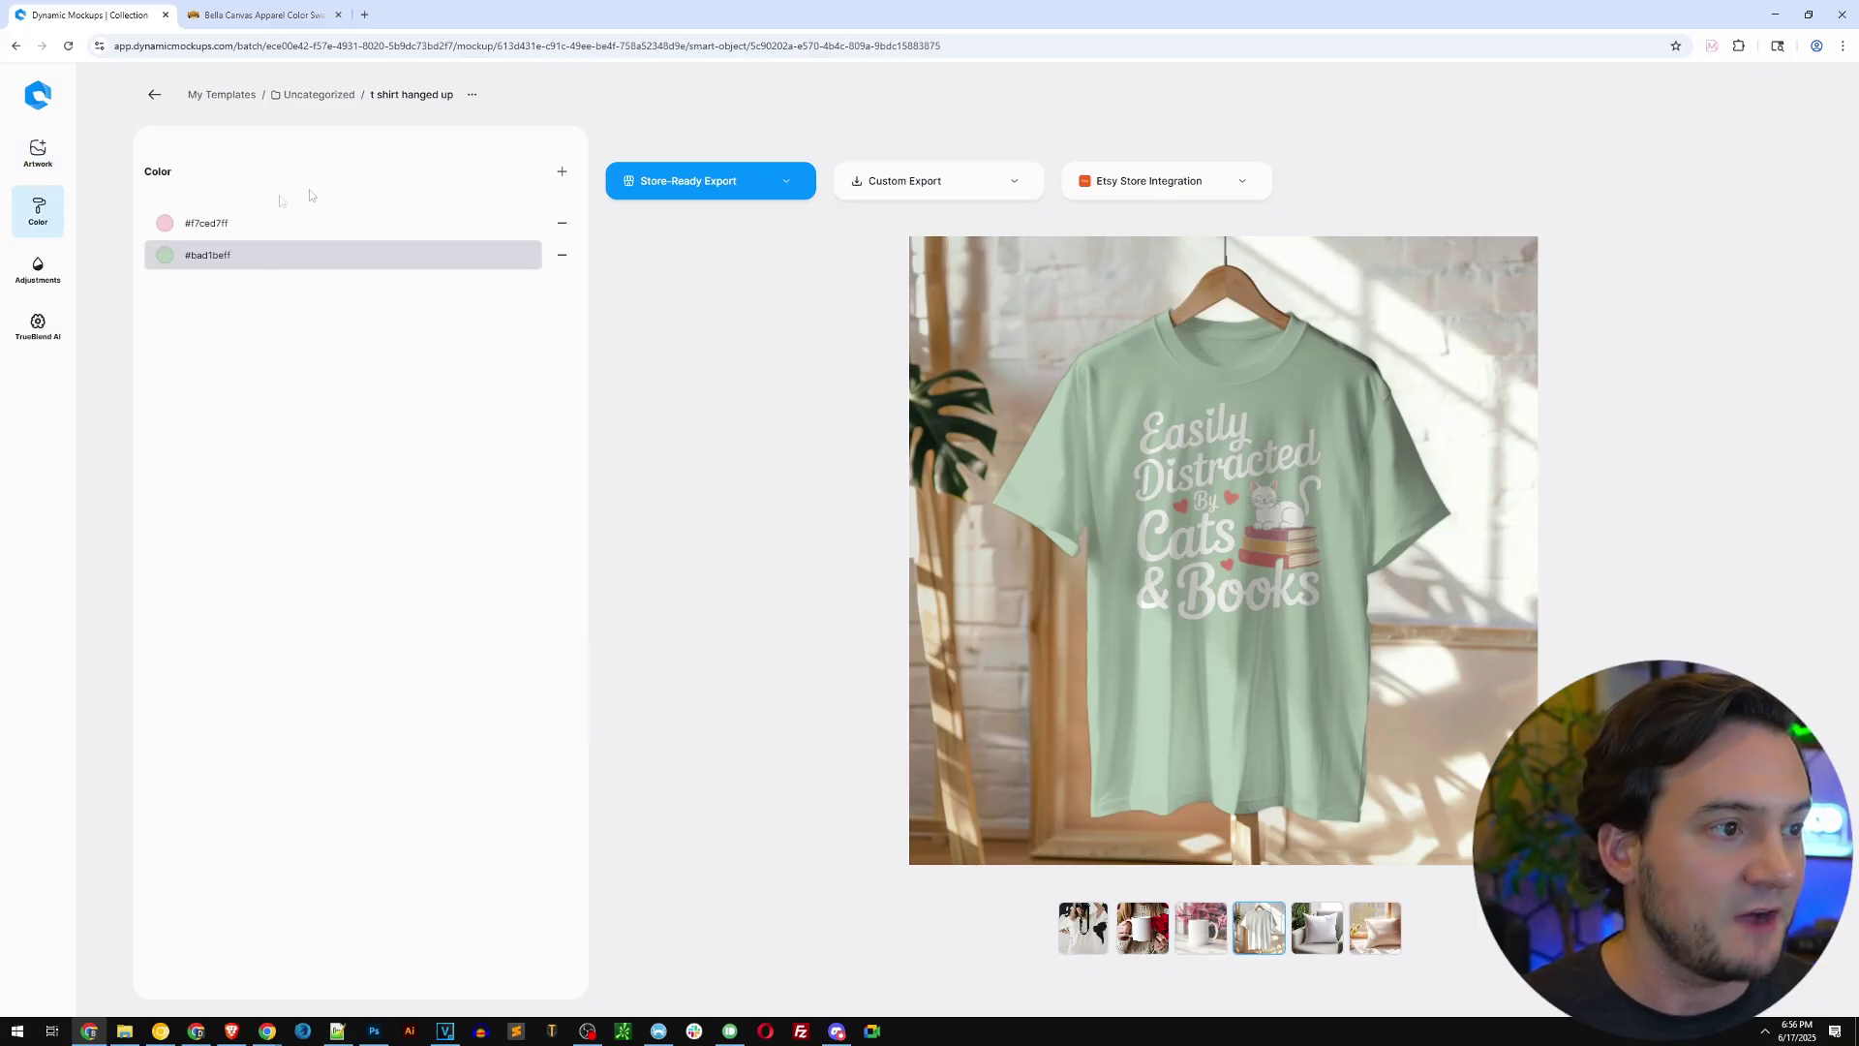
pyautogui.click(213, 224)
pyautogui.click(217, 260)
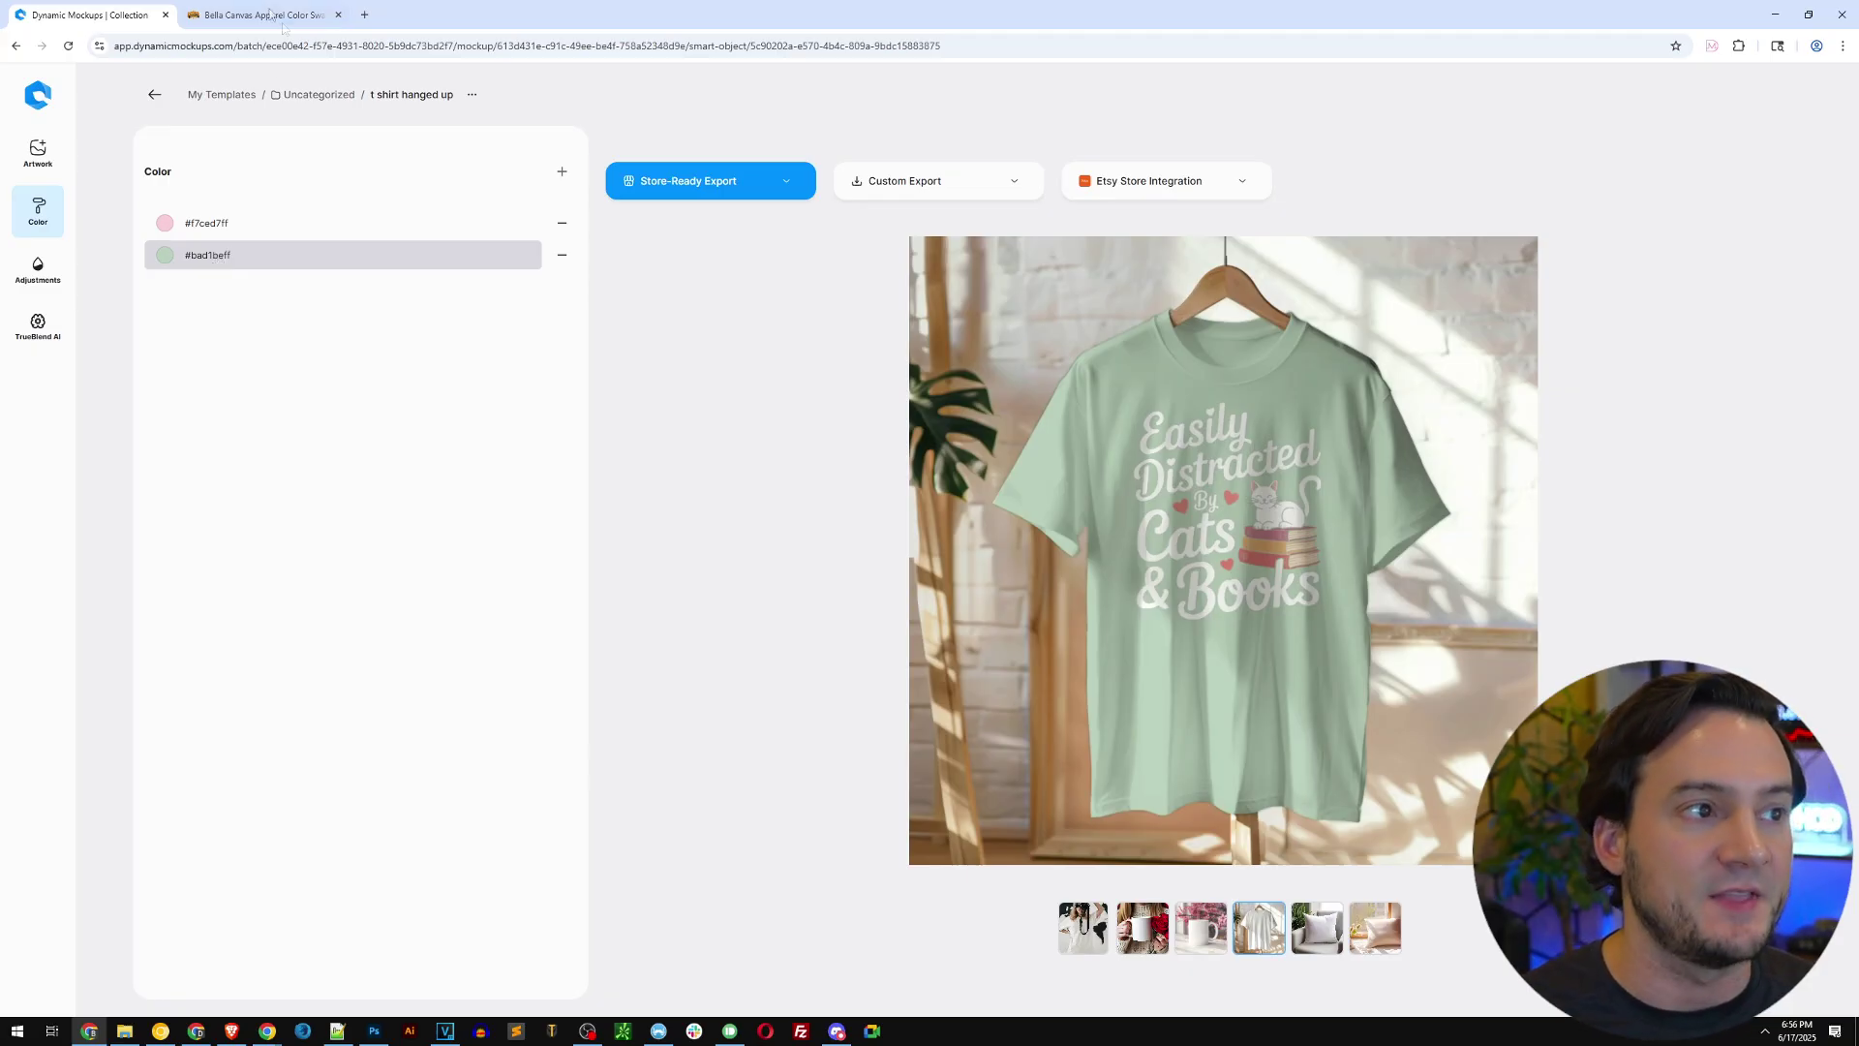
pyautogui.click(241, 13)
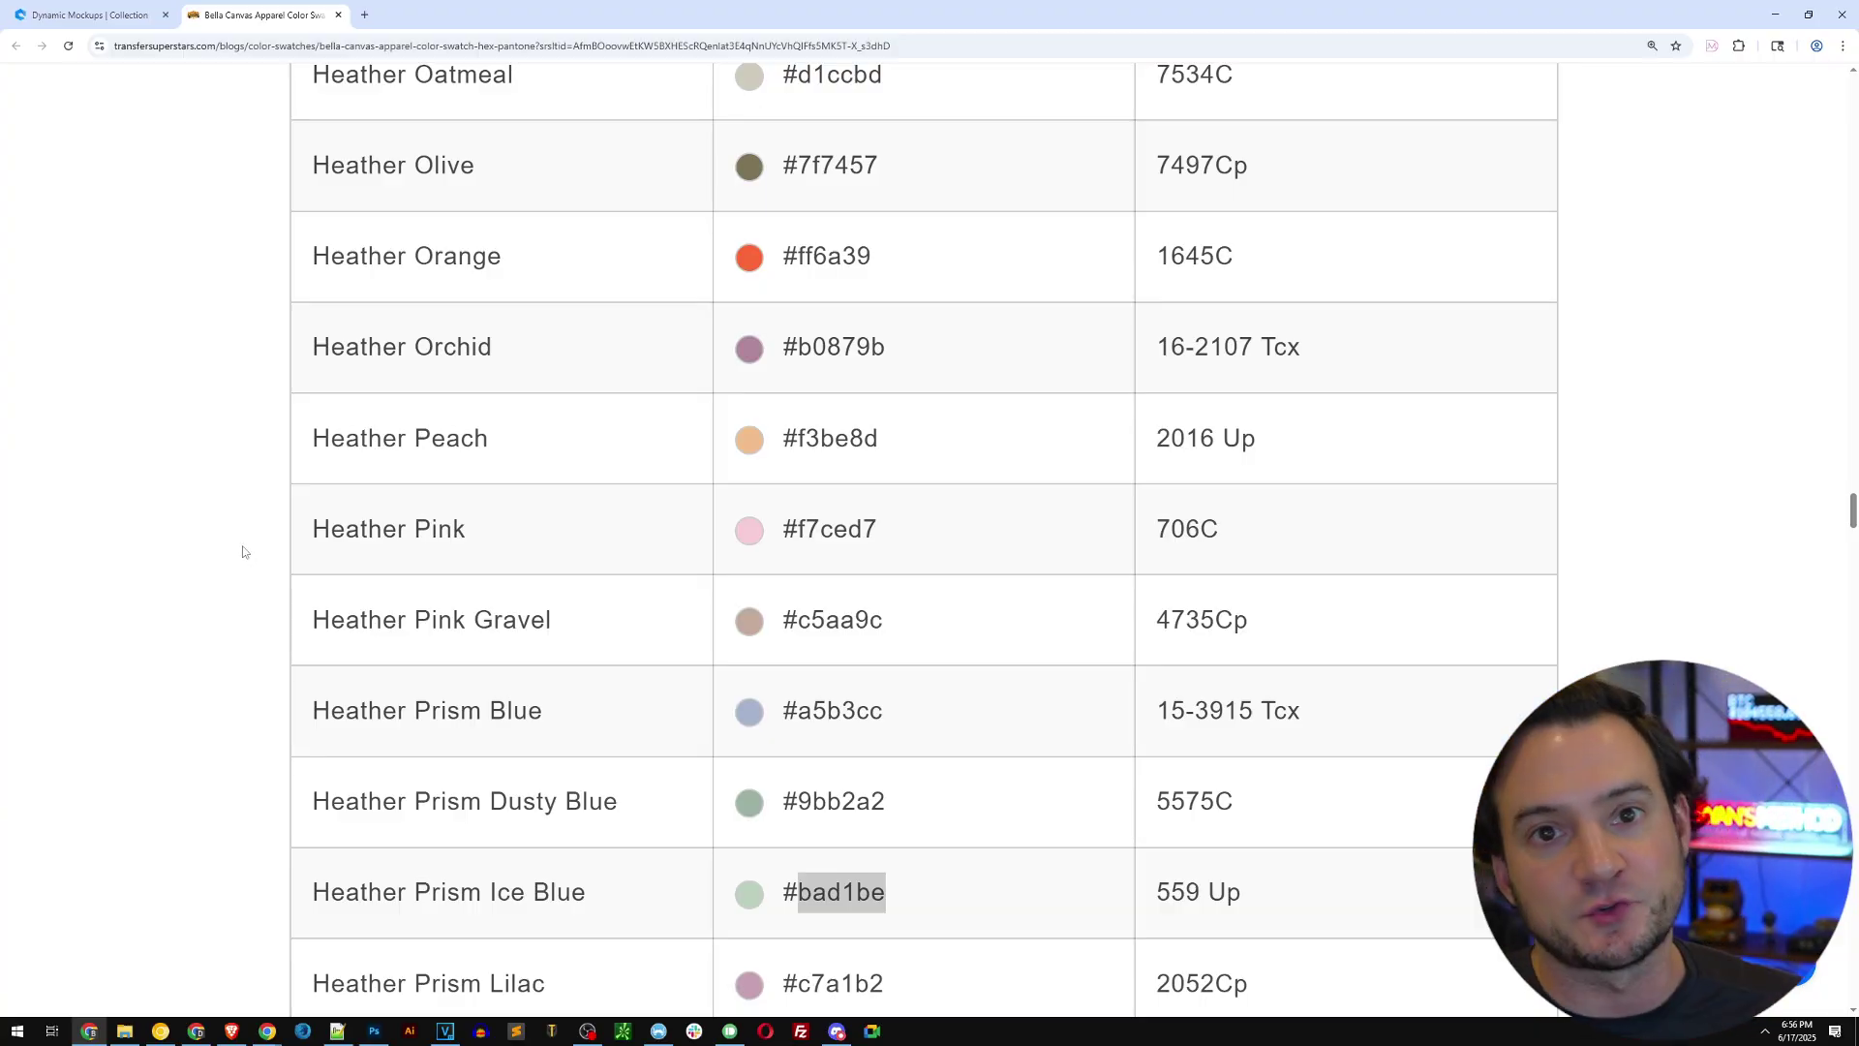
pyautogui.hotkey('ctrl', 'shift', 'Tab')
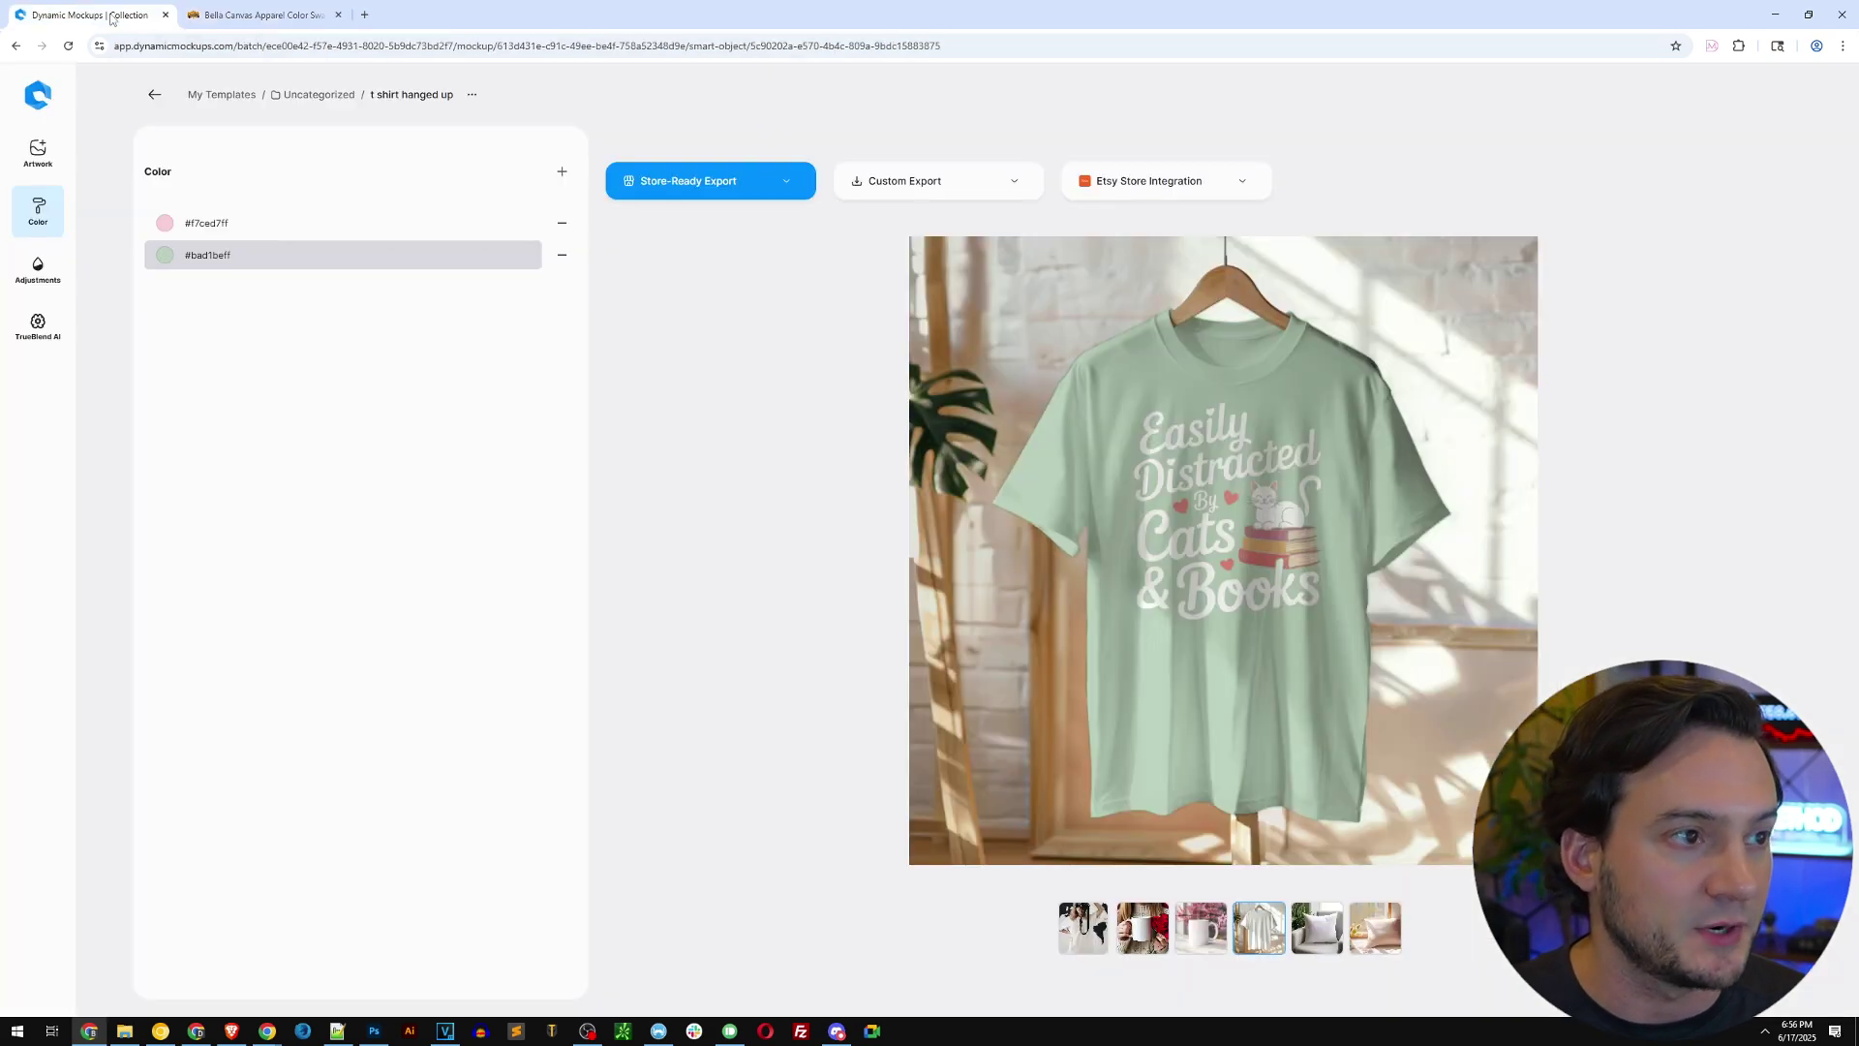
pyautogui.click(1245, 190)
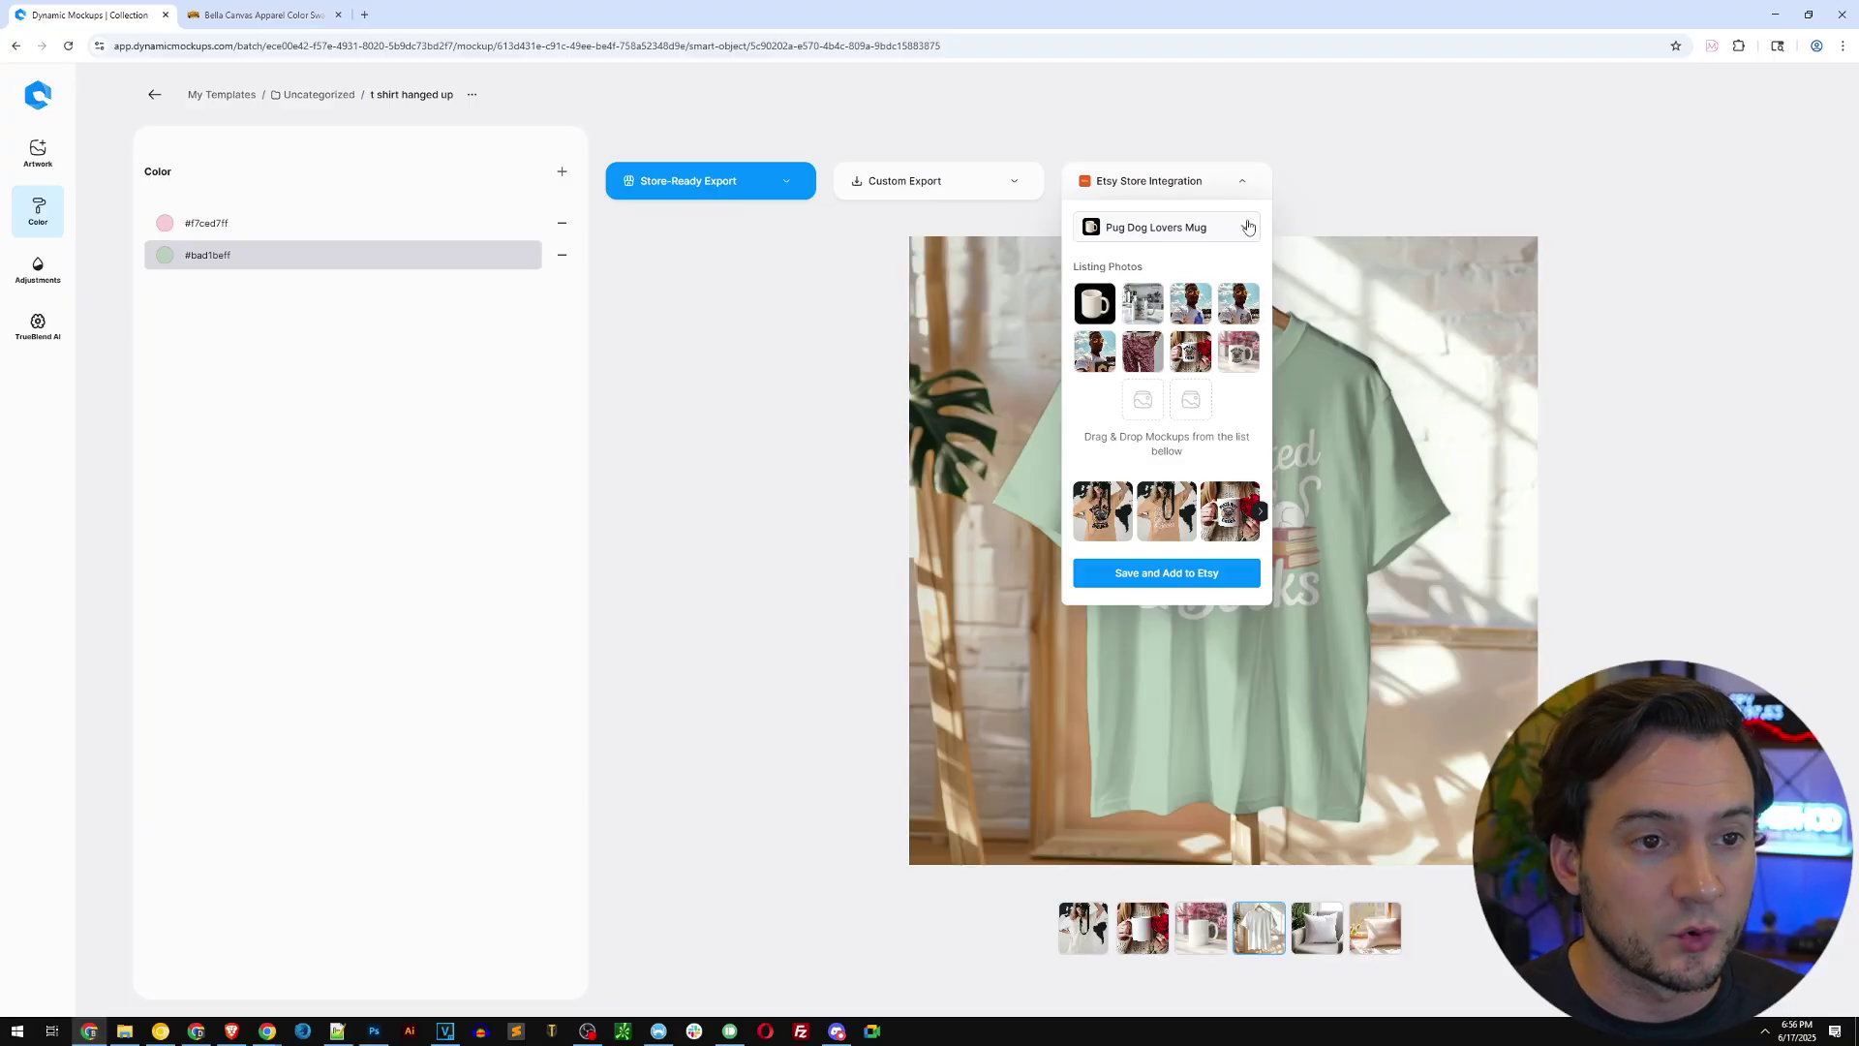
# Step: Choose the Cat Lady T-shirt Etsy listing and add a pink T-shirt mockup to its photos
pyautogui.click(1248, 226)
pyautogui.click(1227, 336)
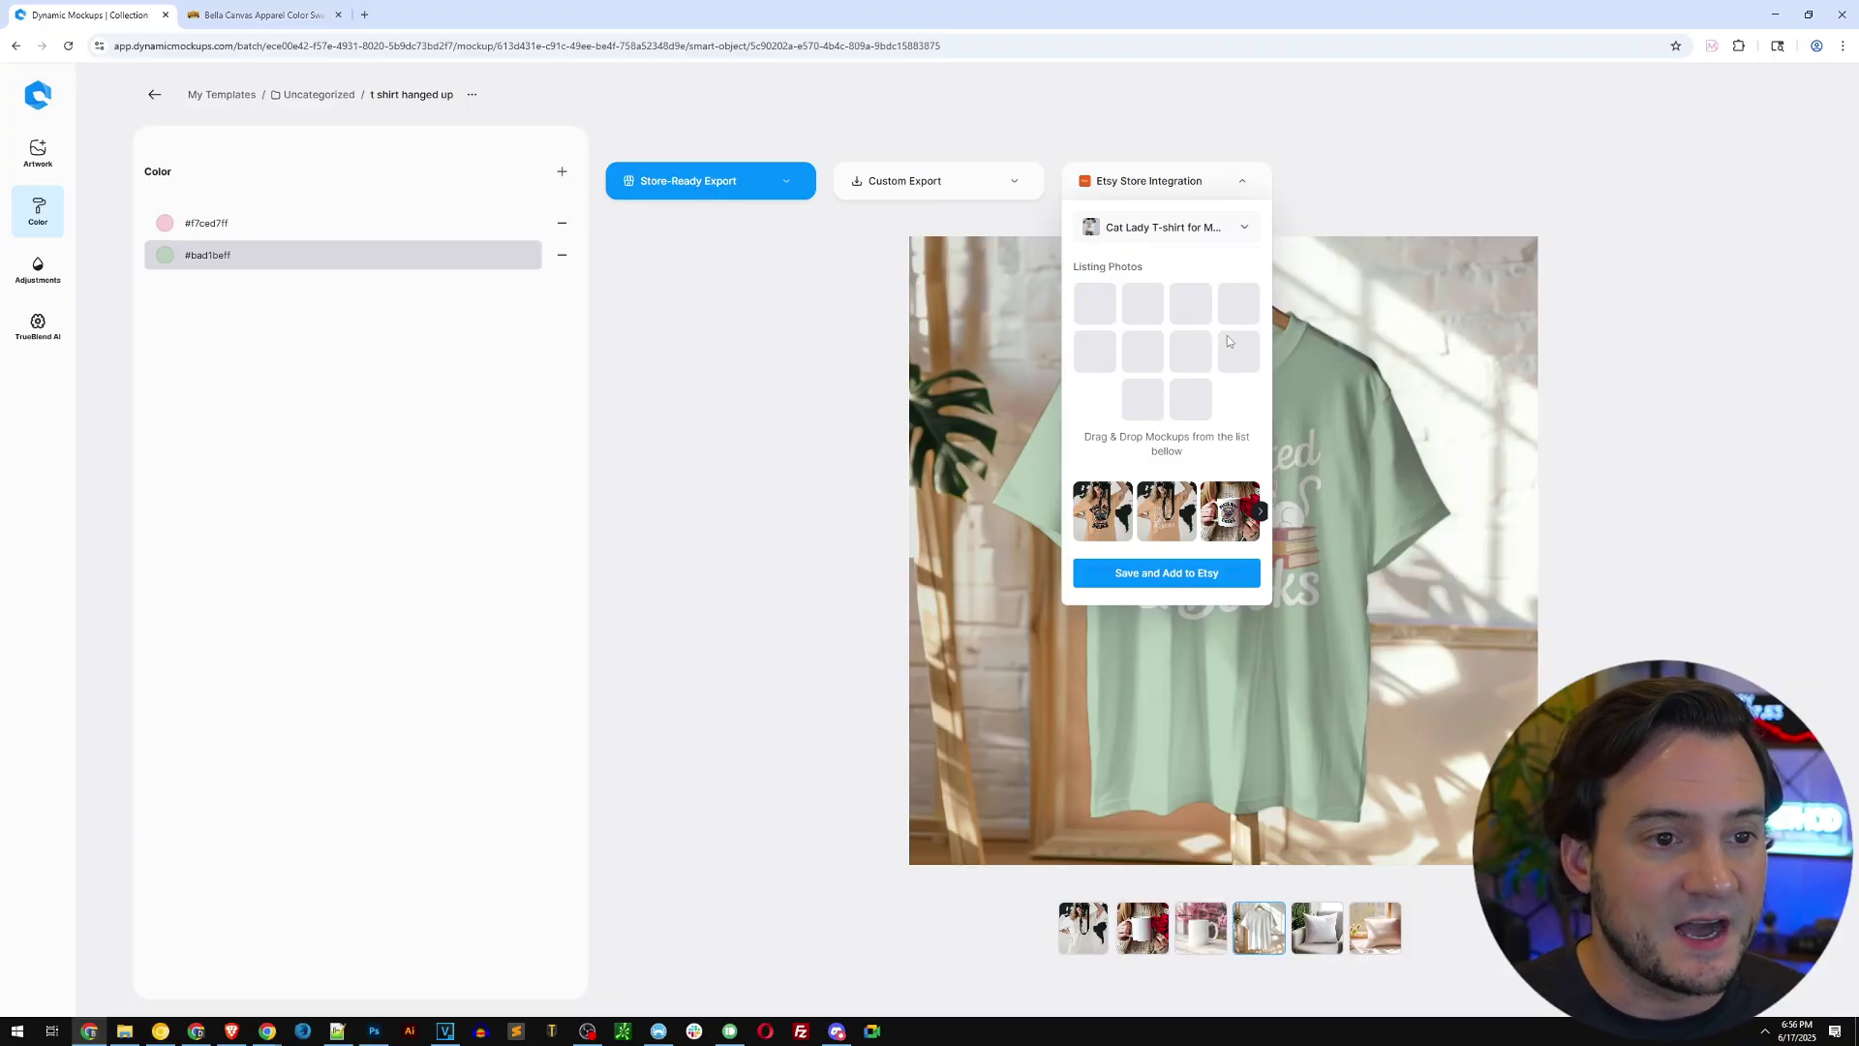
pyautogui.click(1259, 512)
pyautogui.click(1260, 511)
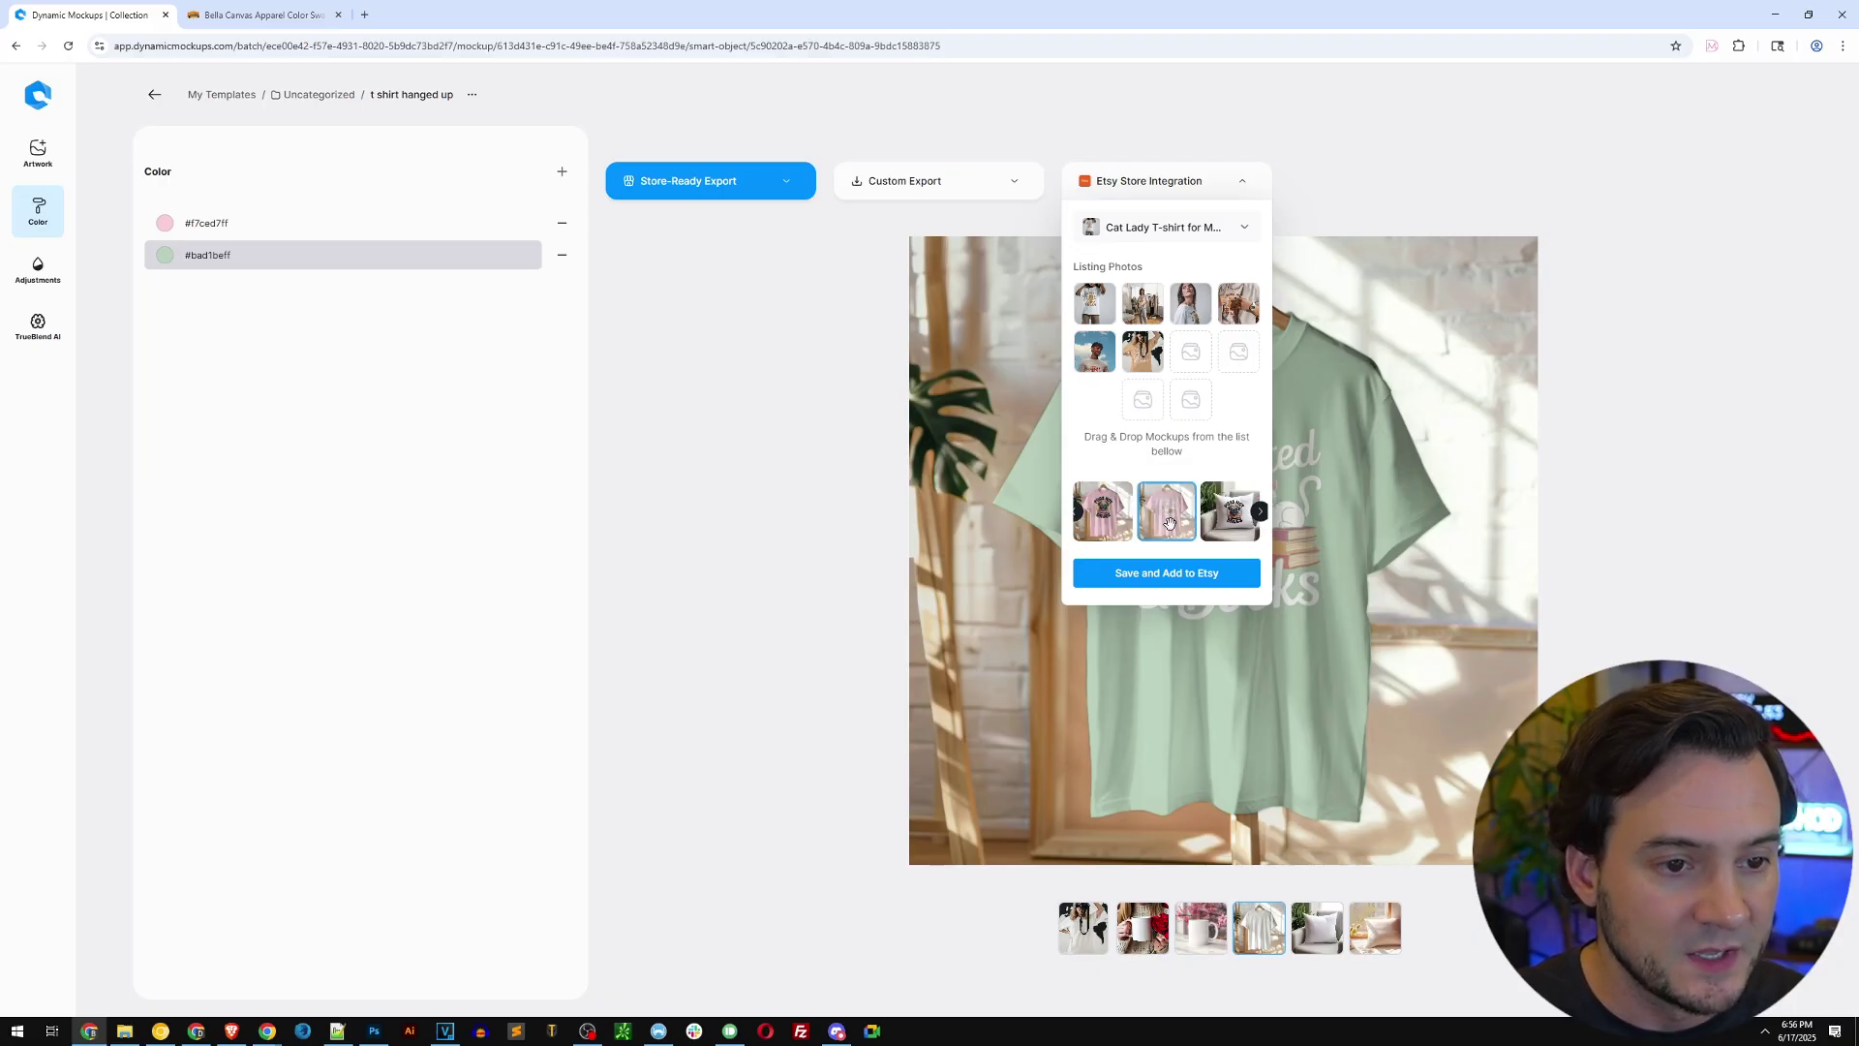
pyautogui.moveTo(1170, 513); pyautogui.dragTo(1222, 404)
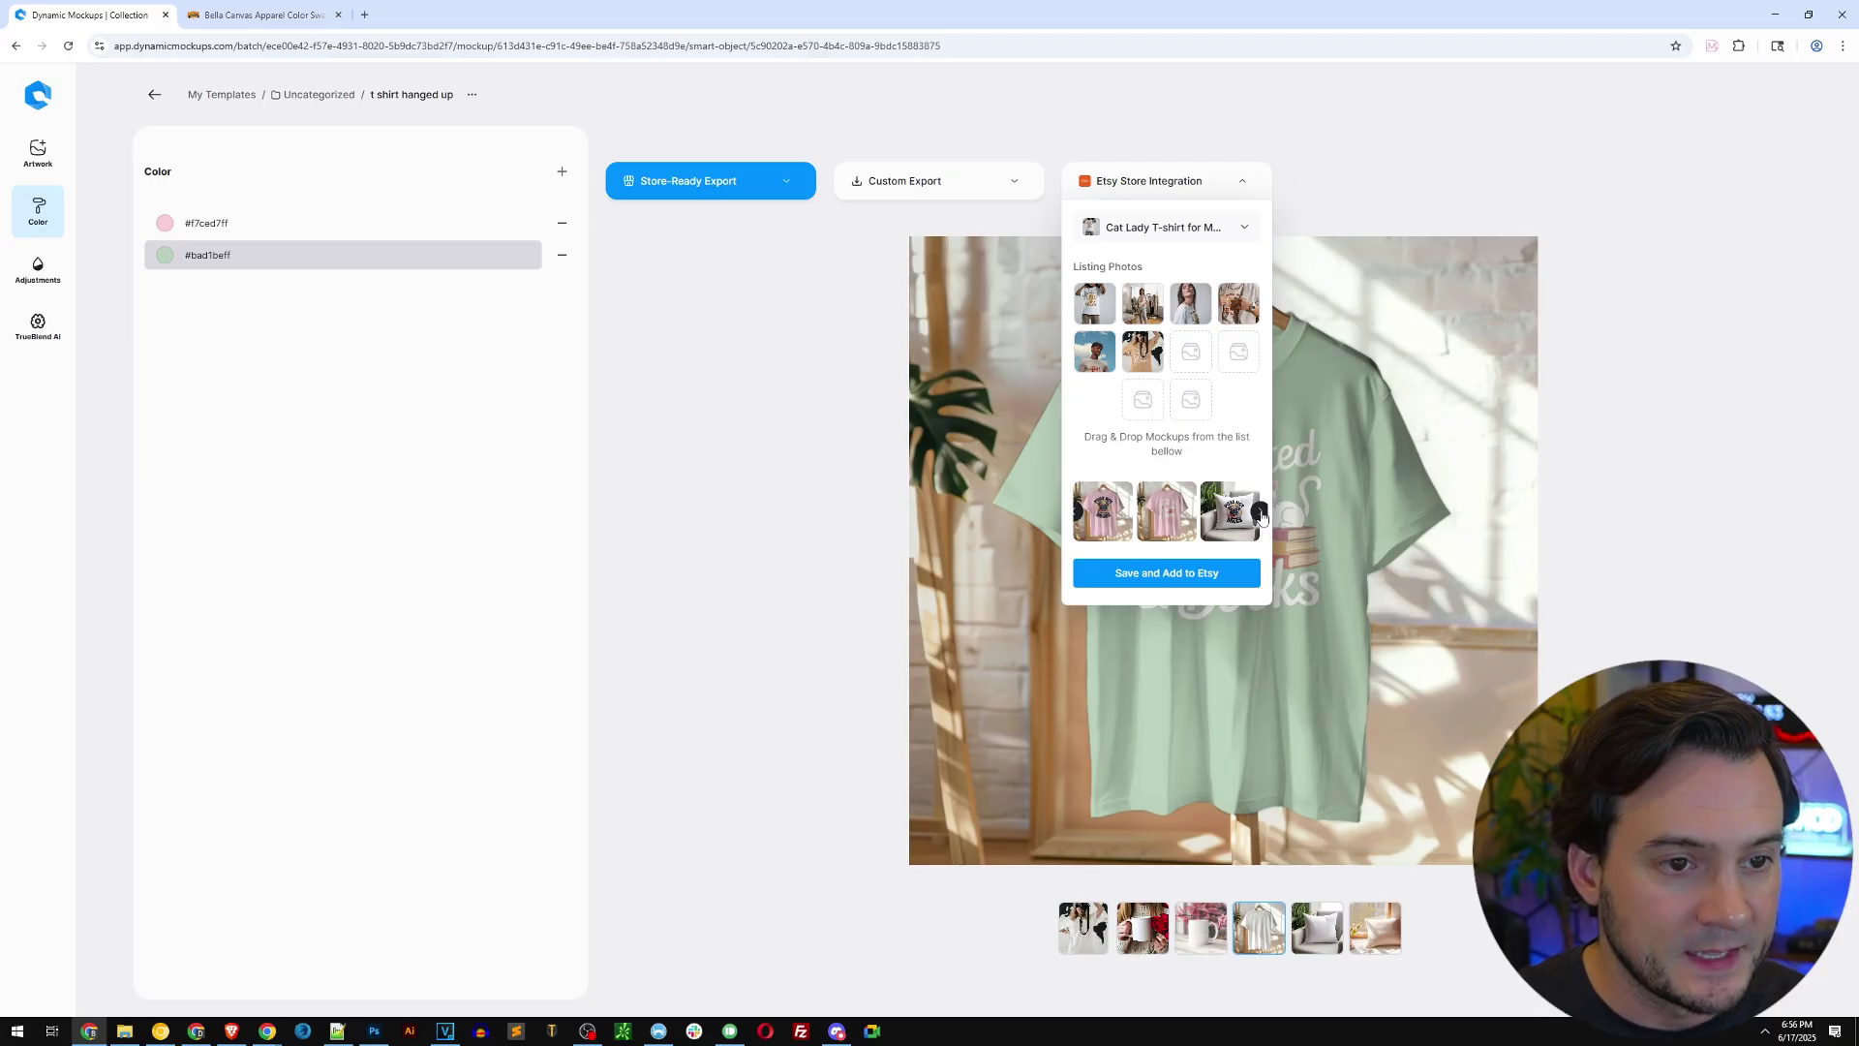
pyautogui.moveTo(1166, 512); pyautogui.dragTo(1193, 351)
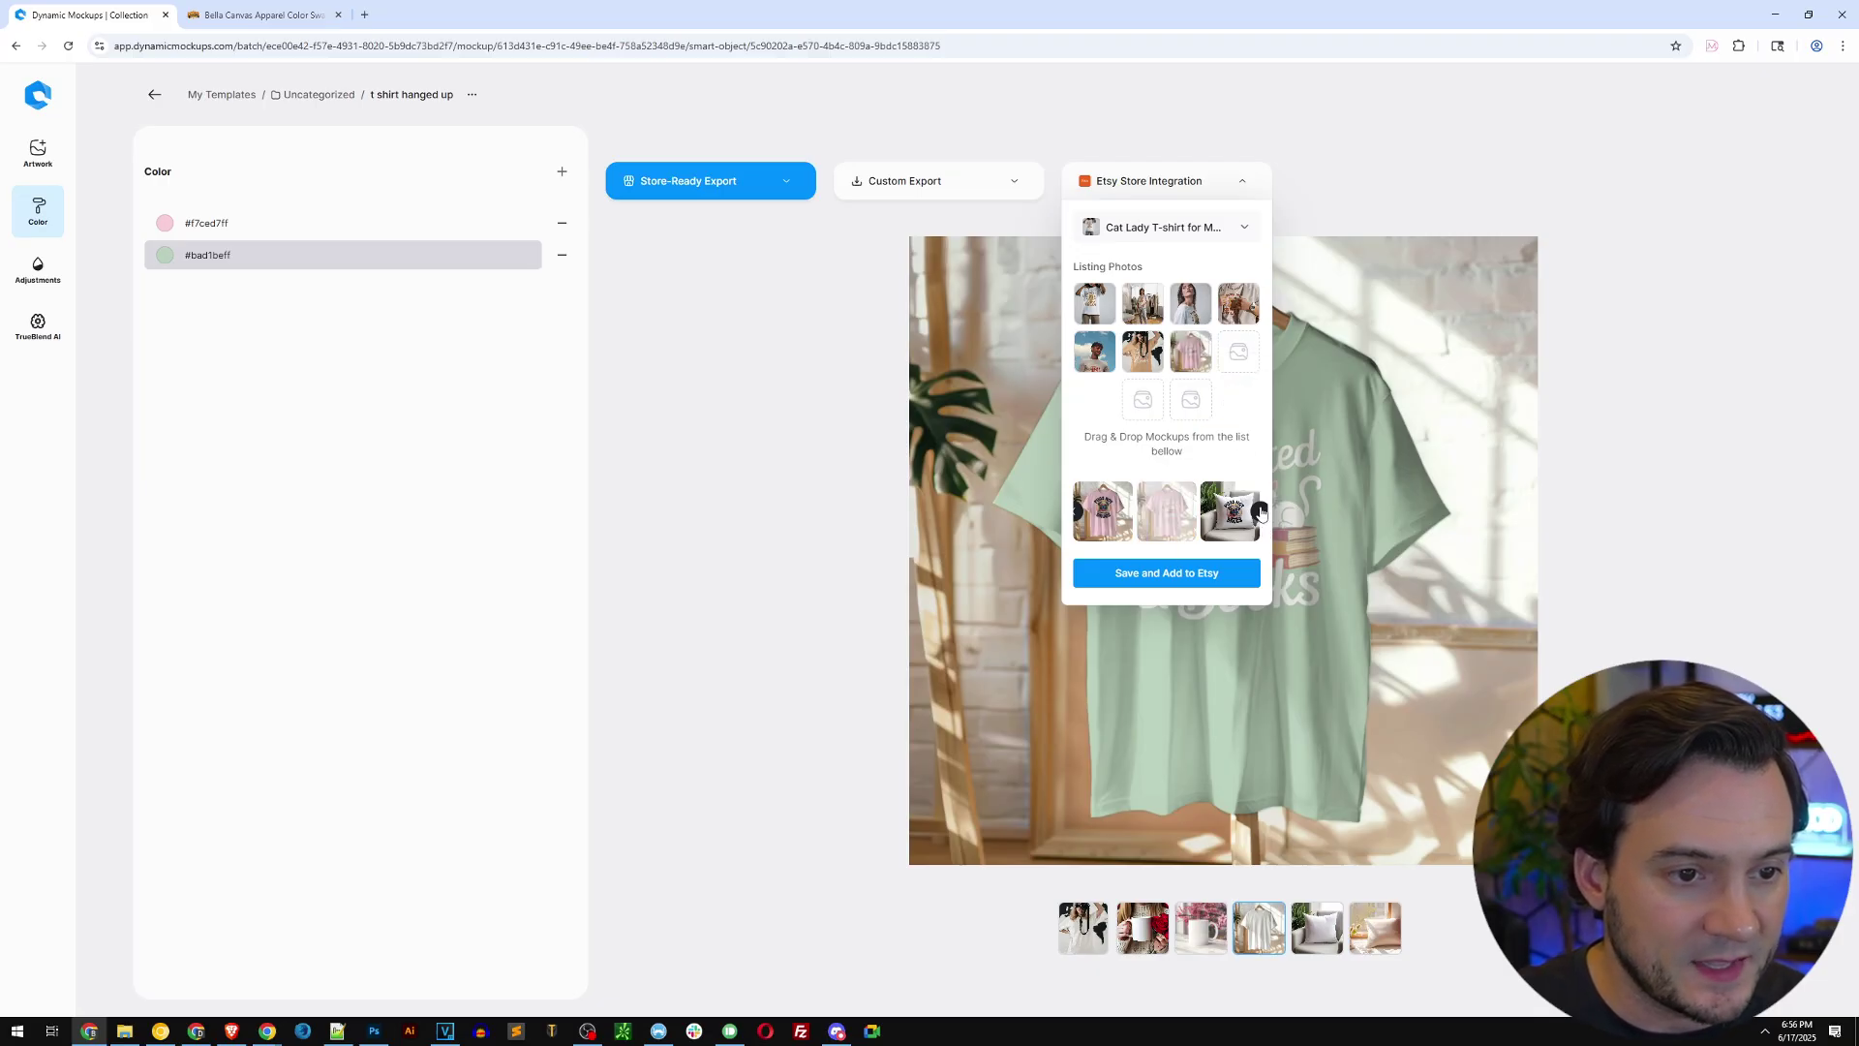
# Step: Add a green T-shirt mockup and save both photos to the Etsy listing
pyautogui.click(1260, 512)
pyautogui.click(1260, 512)
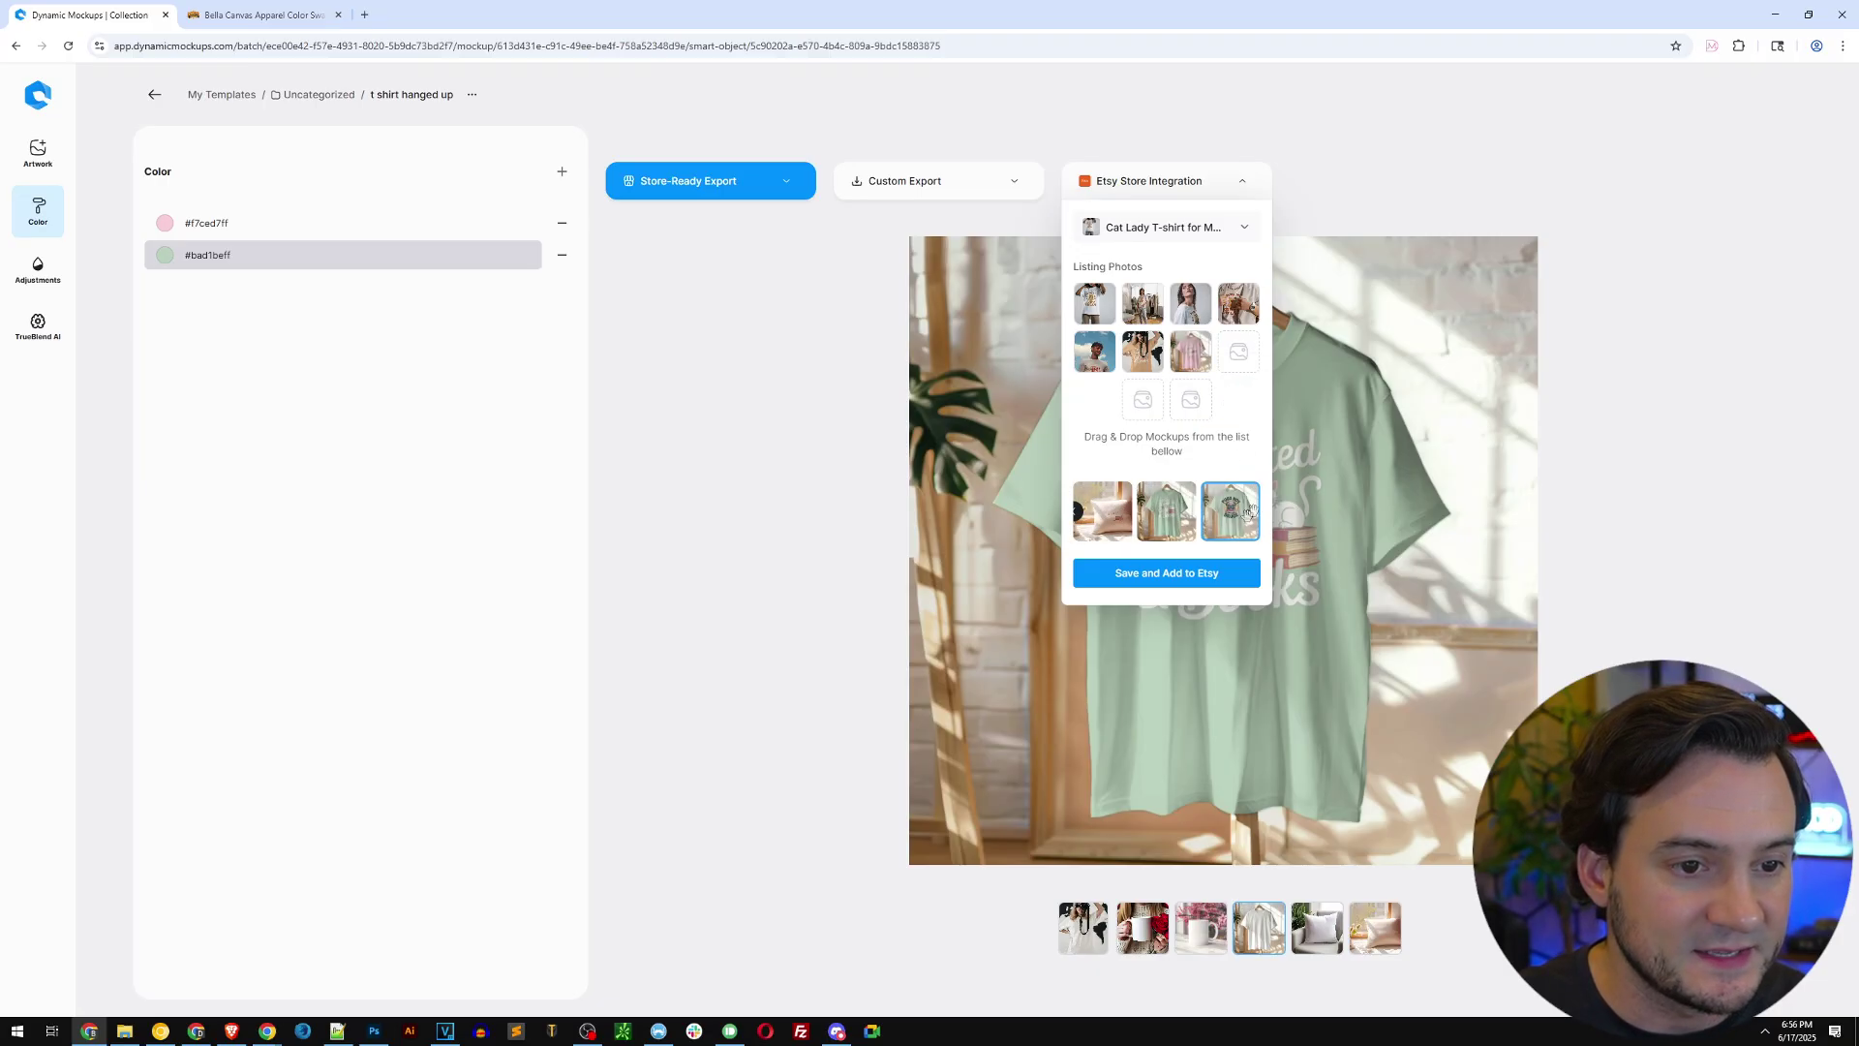
pyautogui.moveTo(1181, 511); pyautogui.dragTo(1241, 353)
pyautogui.click(1201, 579)
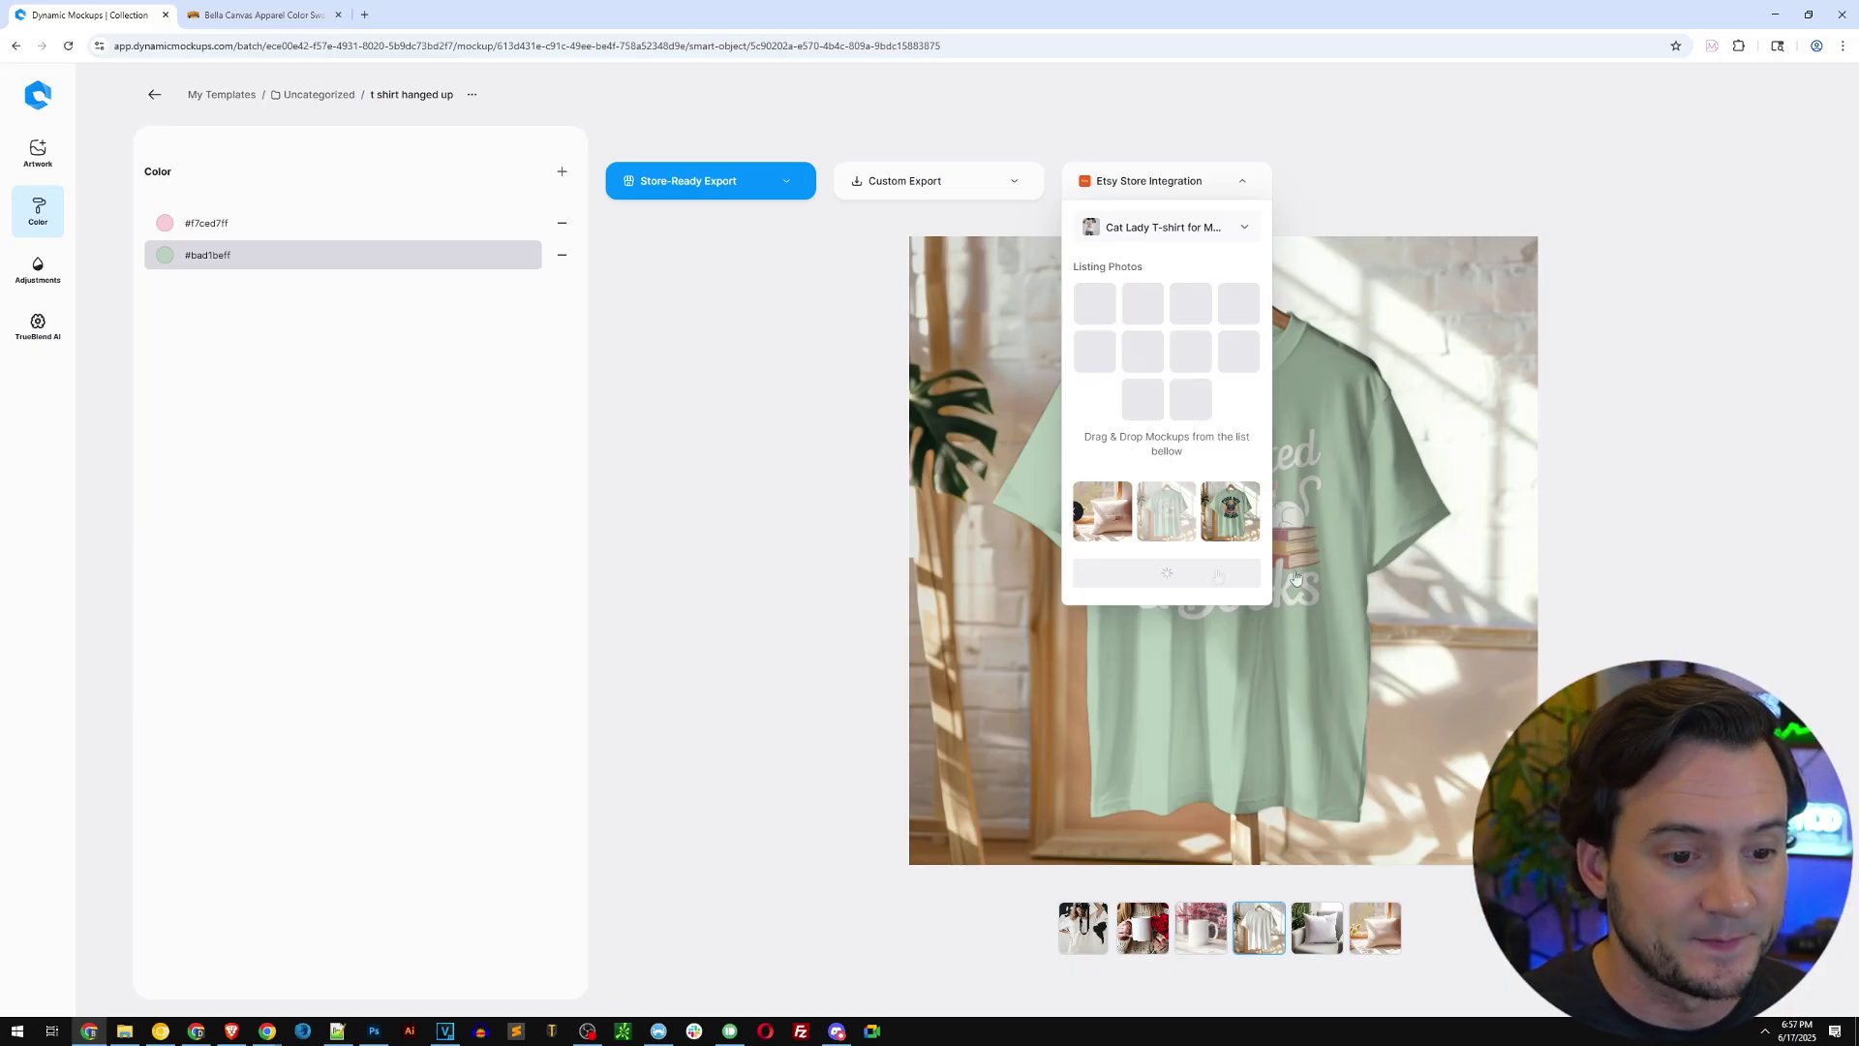
pyautogui.click(1324, 939)
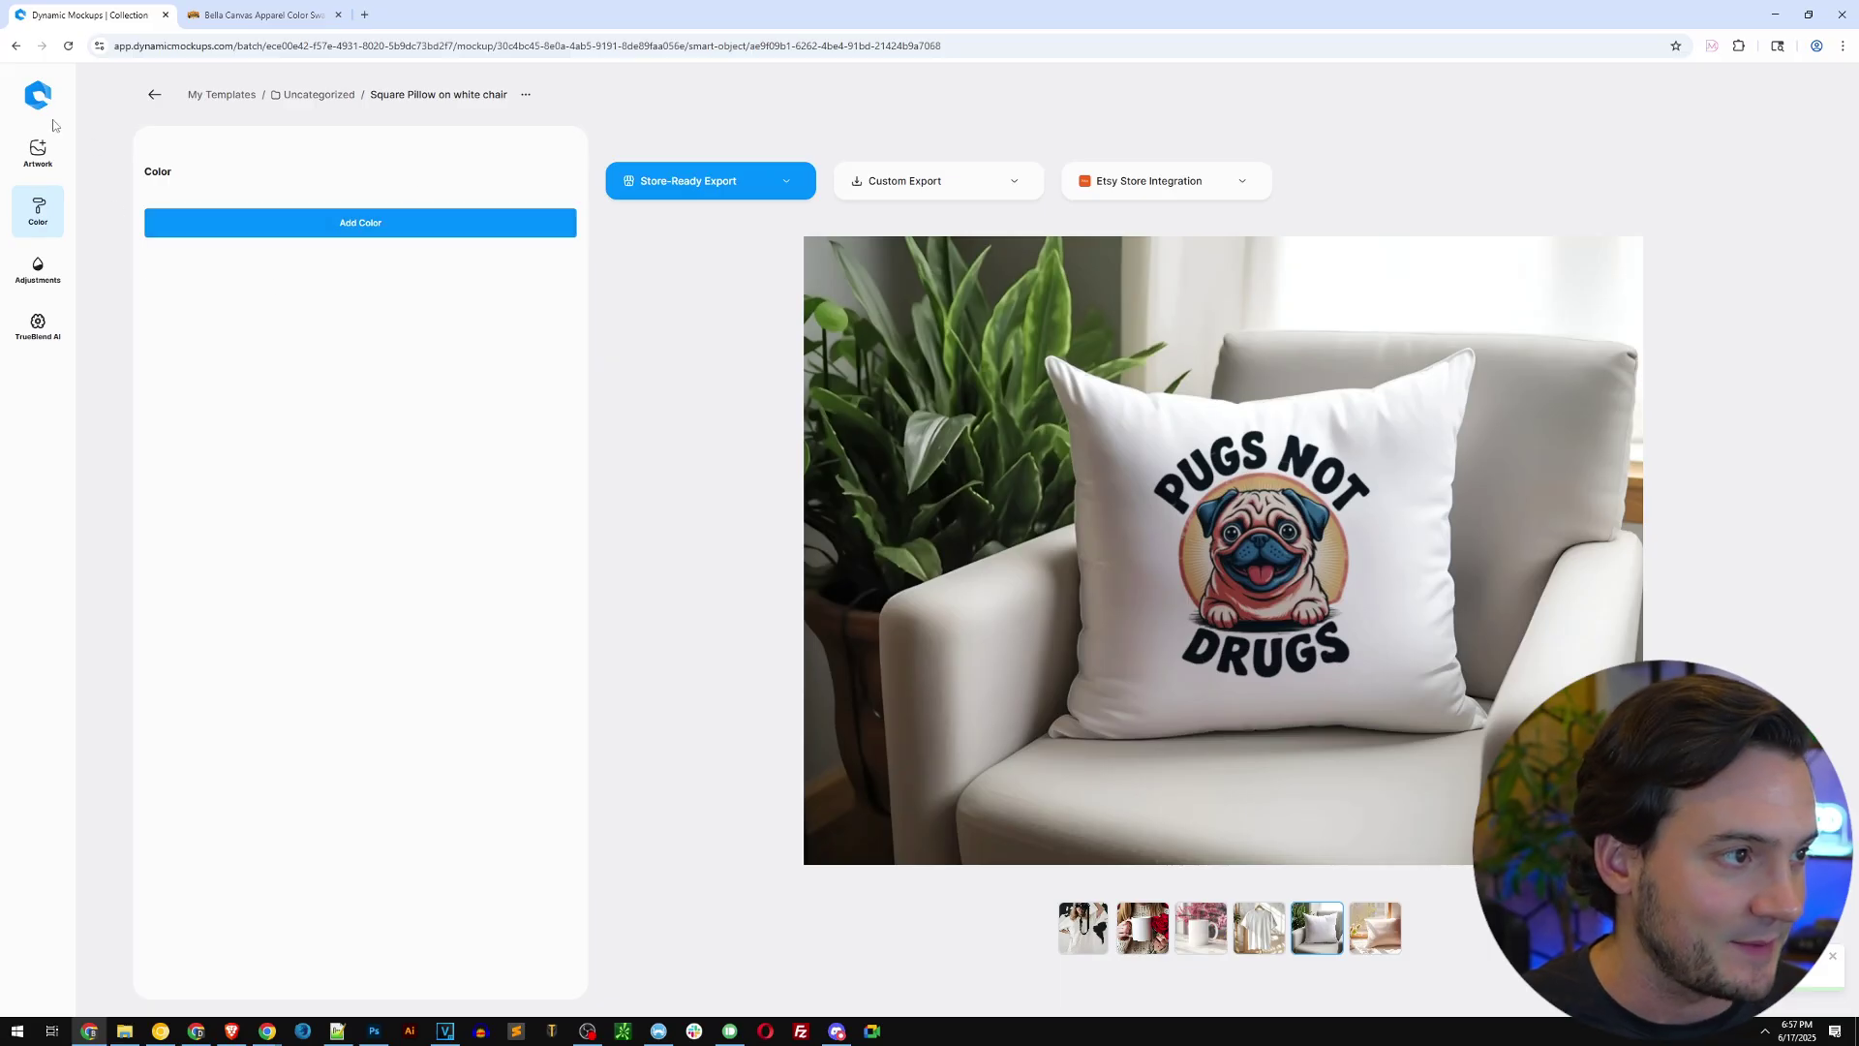
# Step: Give the white-chair pillow the cat-lady design and the Heather Sea Green colour #00bab3
pyautogui.click(38, 151)
pyautogui.click(198, 796)
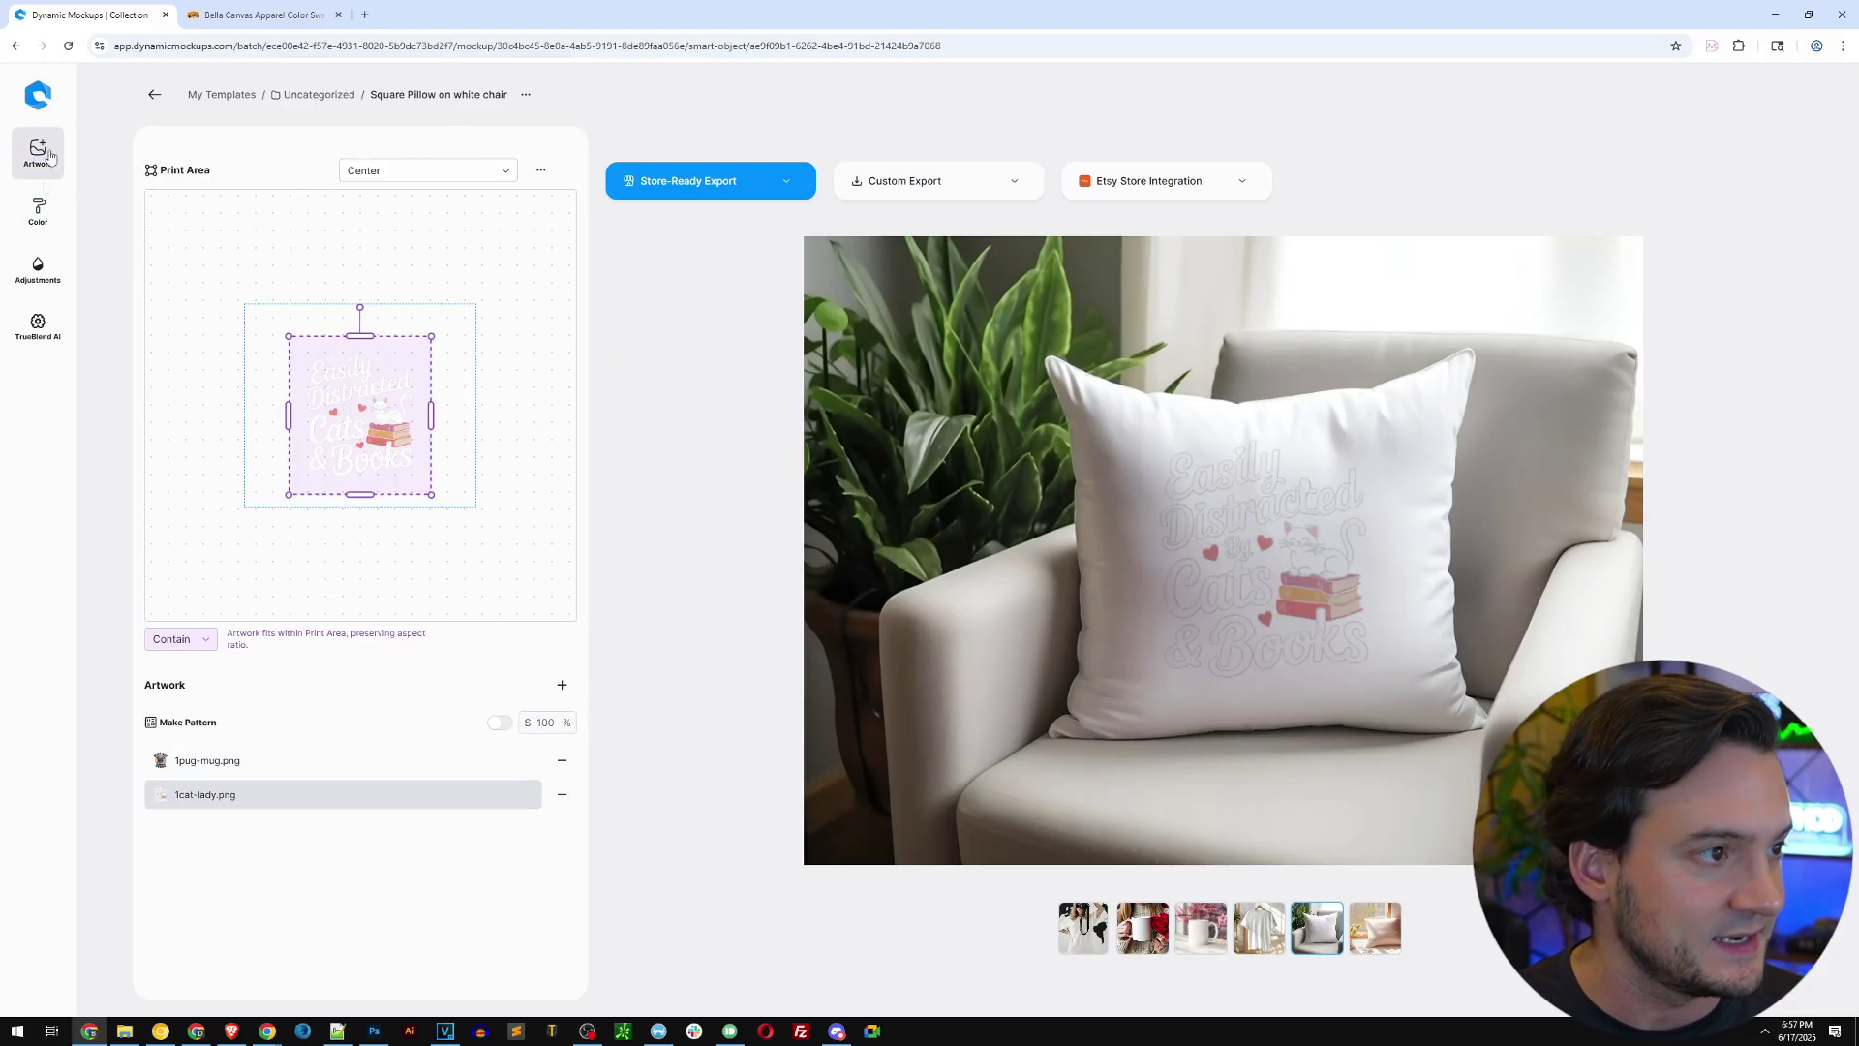
pyautogui.click(38, 209)
pyautogui.click(382, 225)
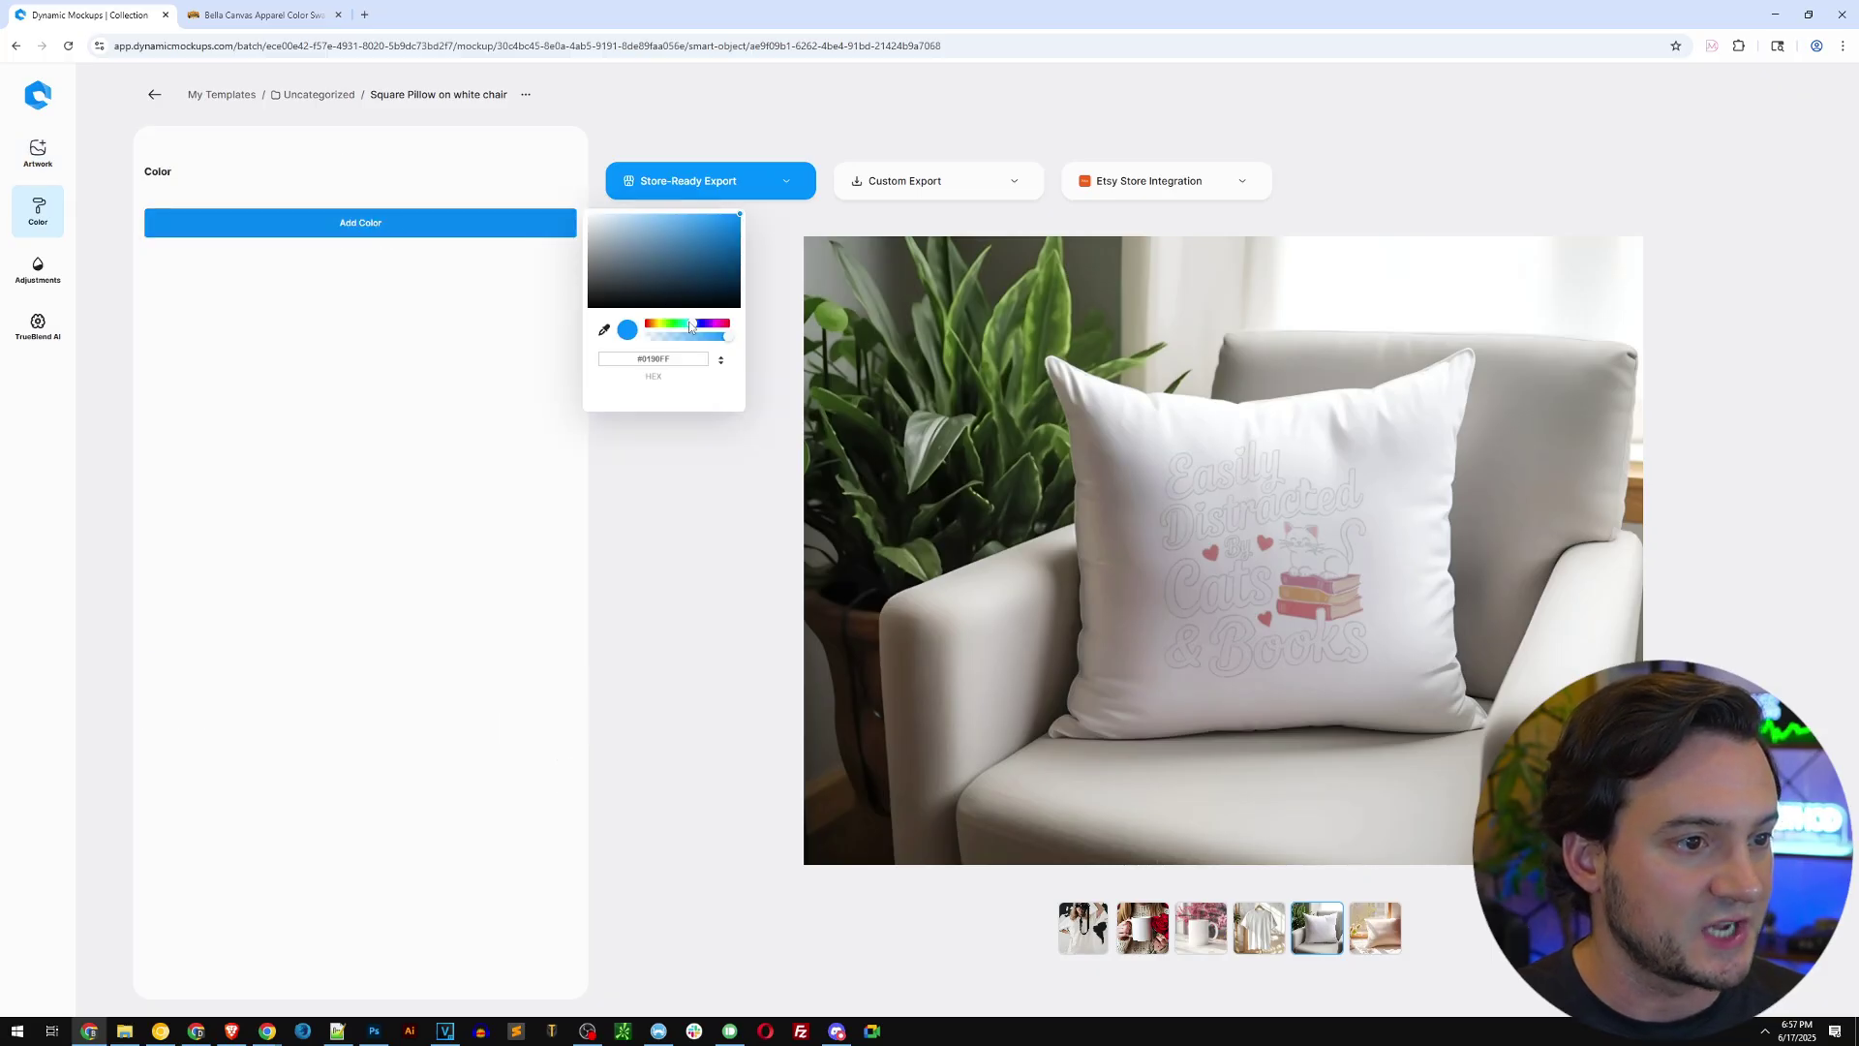
pyautogui.hotkey('ctrl', 'Tab')
pyautogui.scroll(-9, 876, 588)
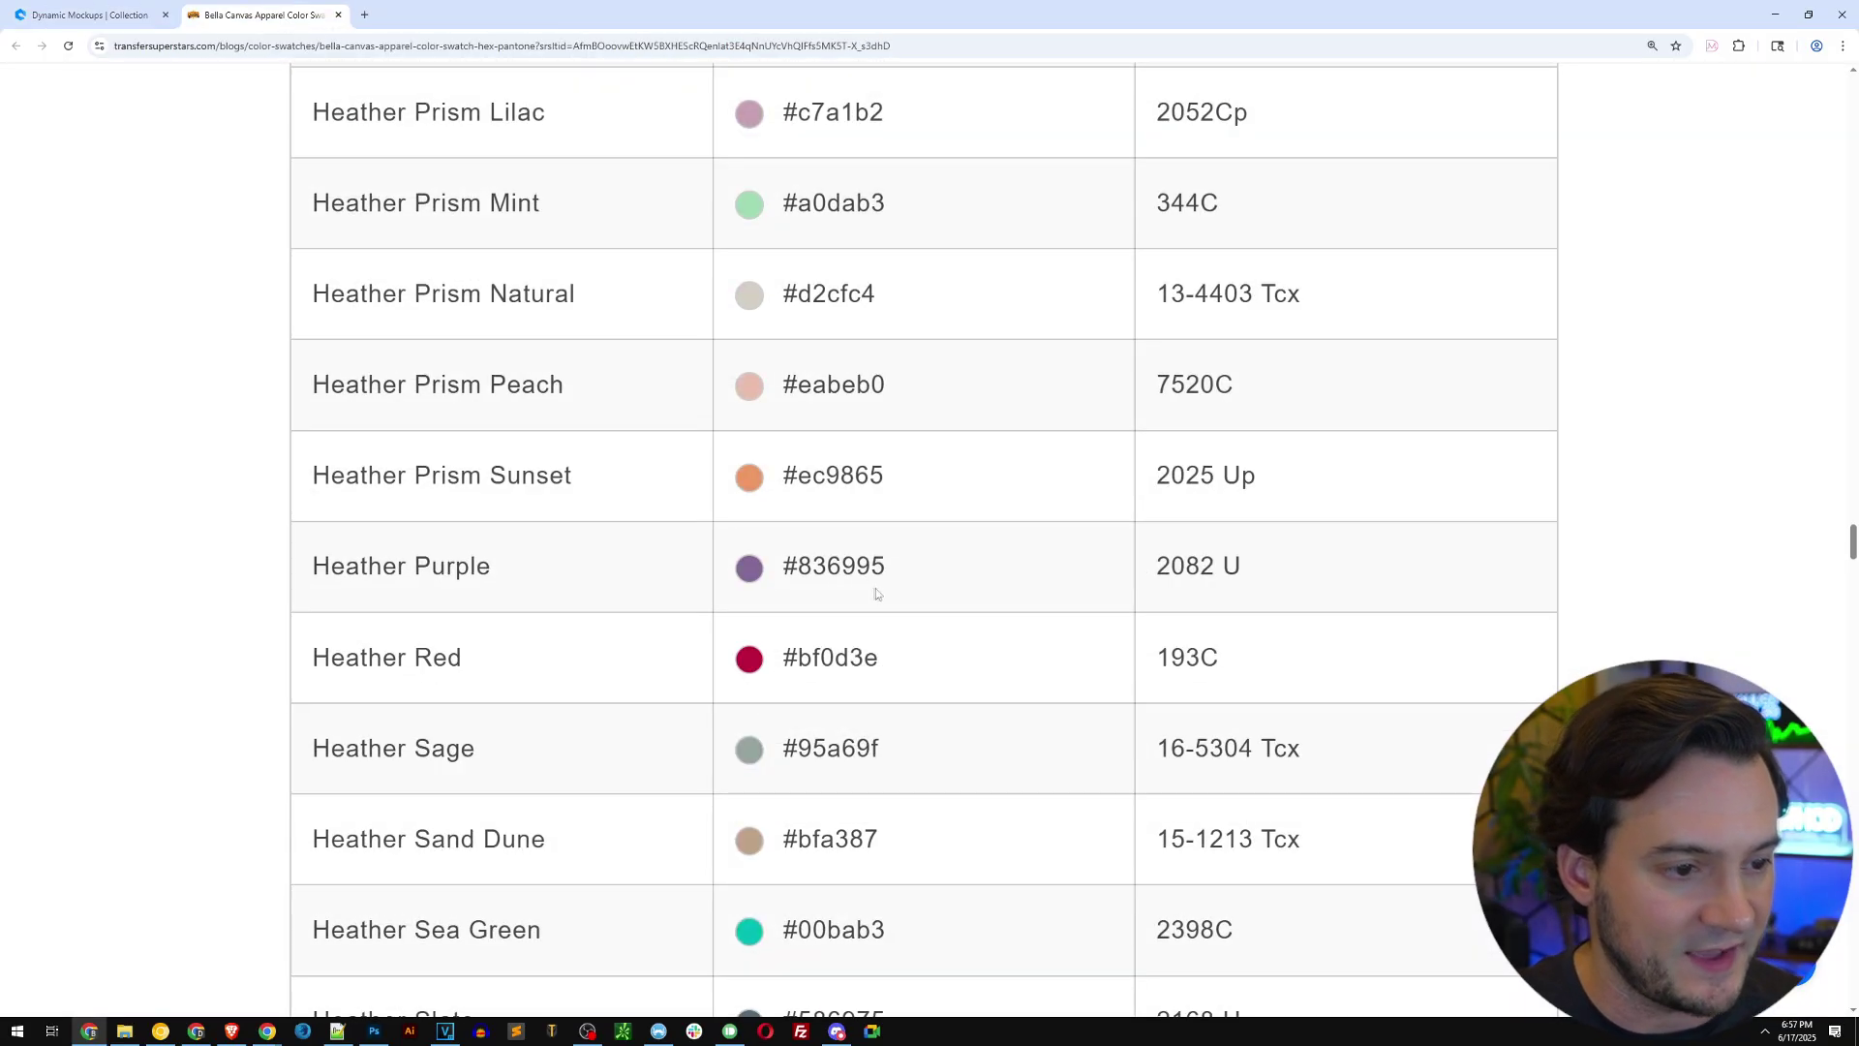
pyautogui.scroll(-6, 857, 497)
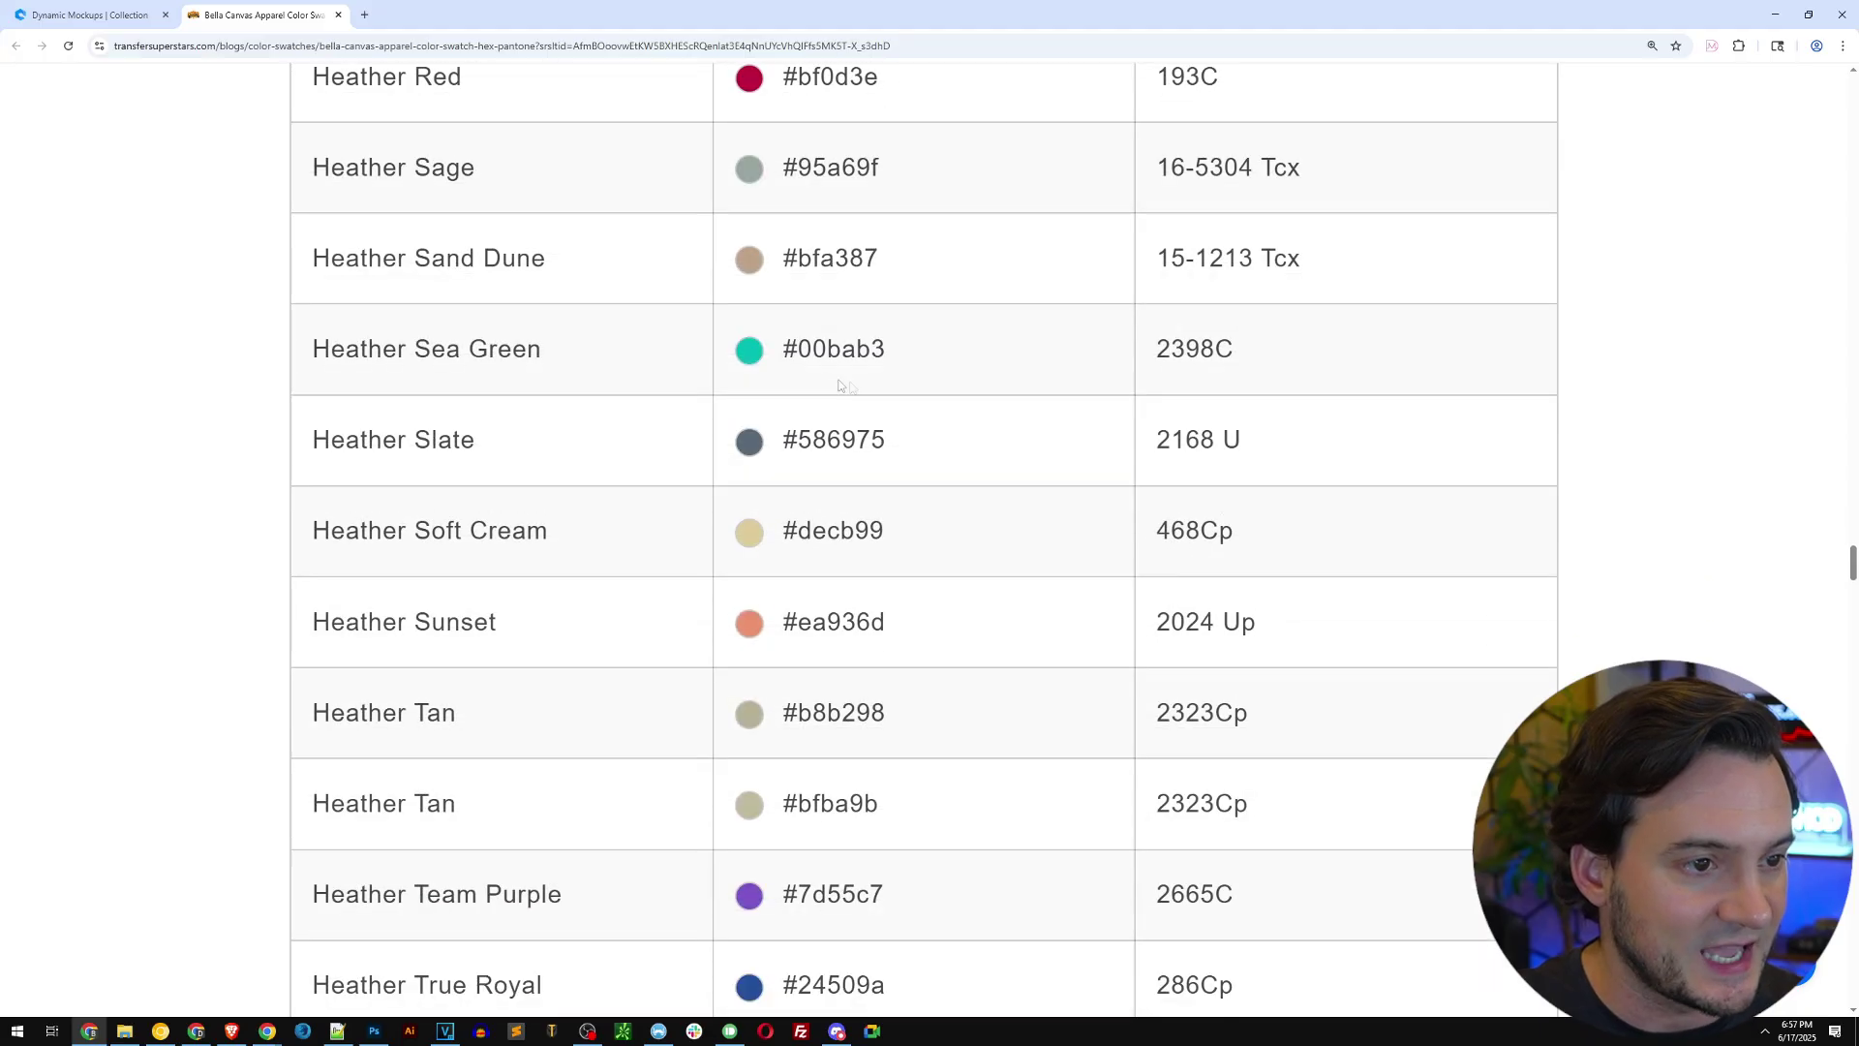
pyautogui.doubleClick(844, 350)
pyautogui.hotkey('ctrl', 'c')
pyautogui.hotkey('ctrl', 'Tab')
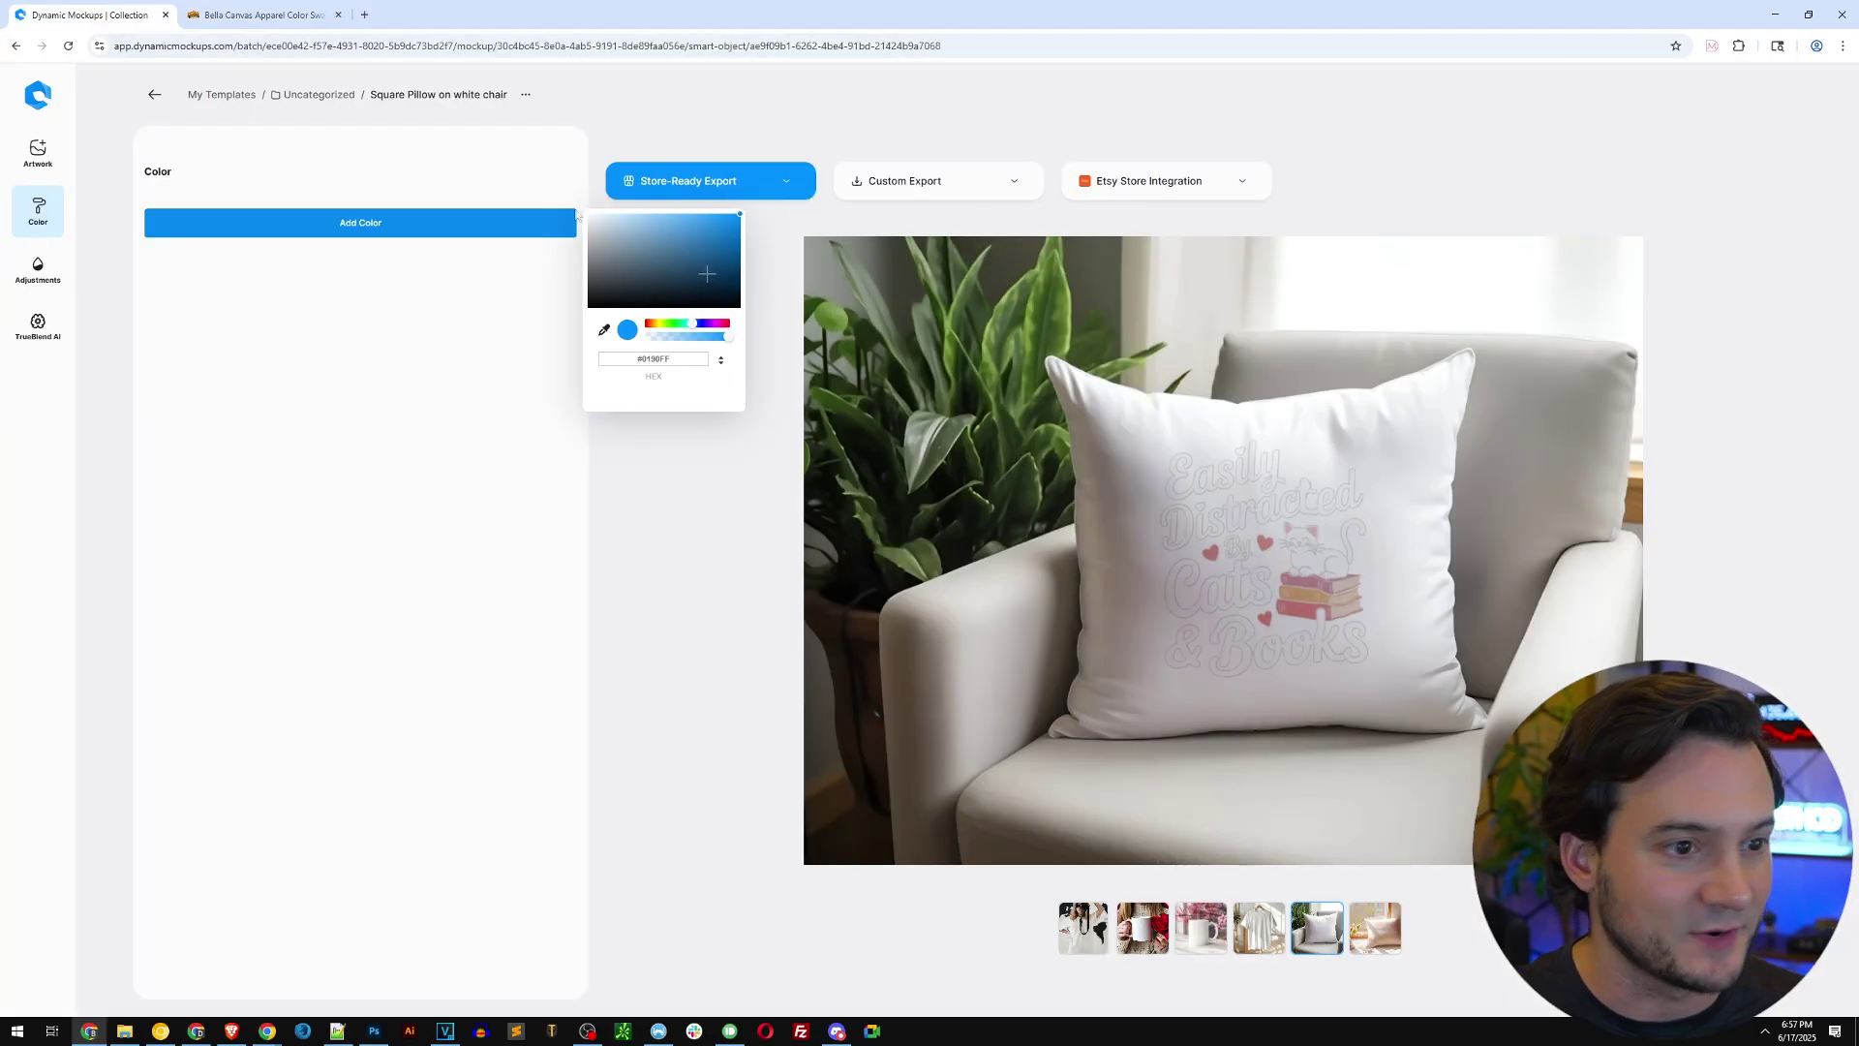
pyautogui.doubleClick(655, 358)
pyautogui.hotkey('ctrl', 'v')
pyautogui.click(665, 544)
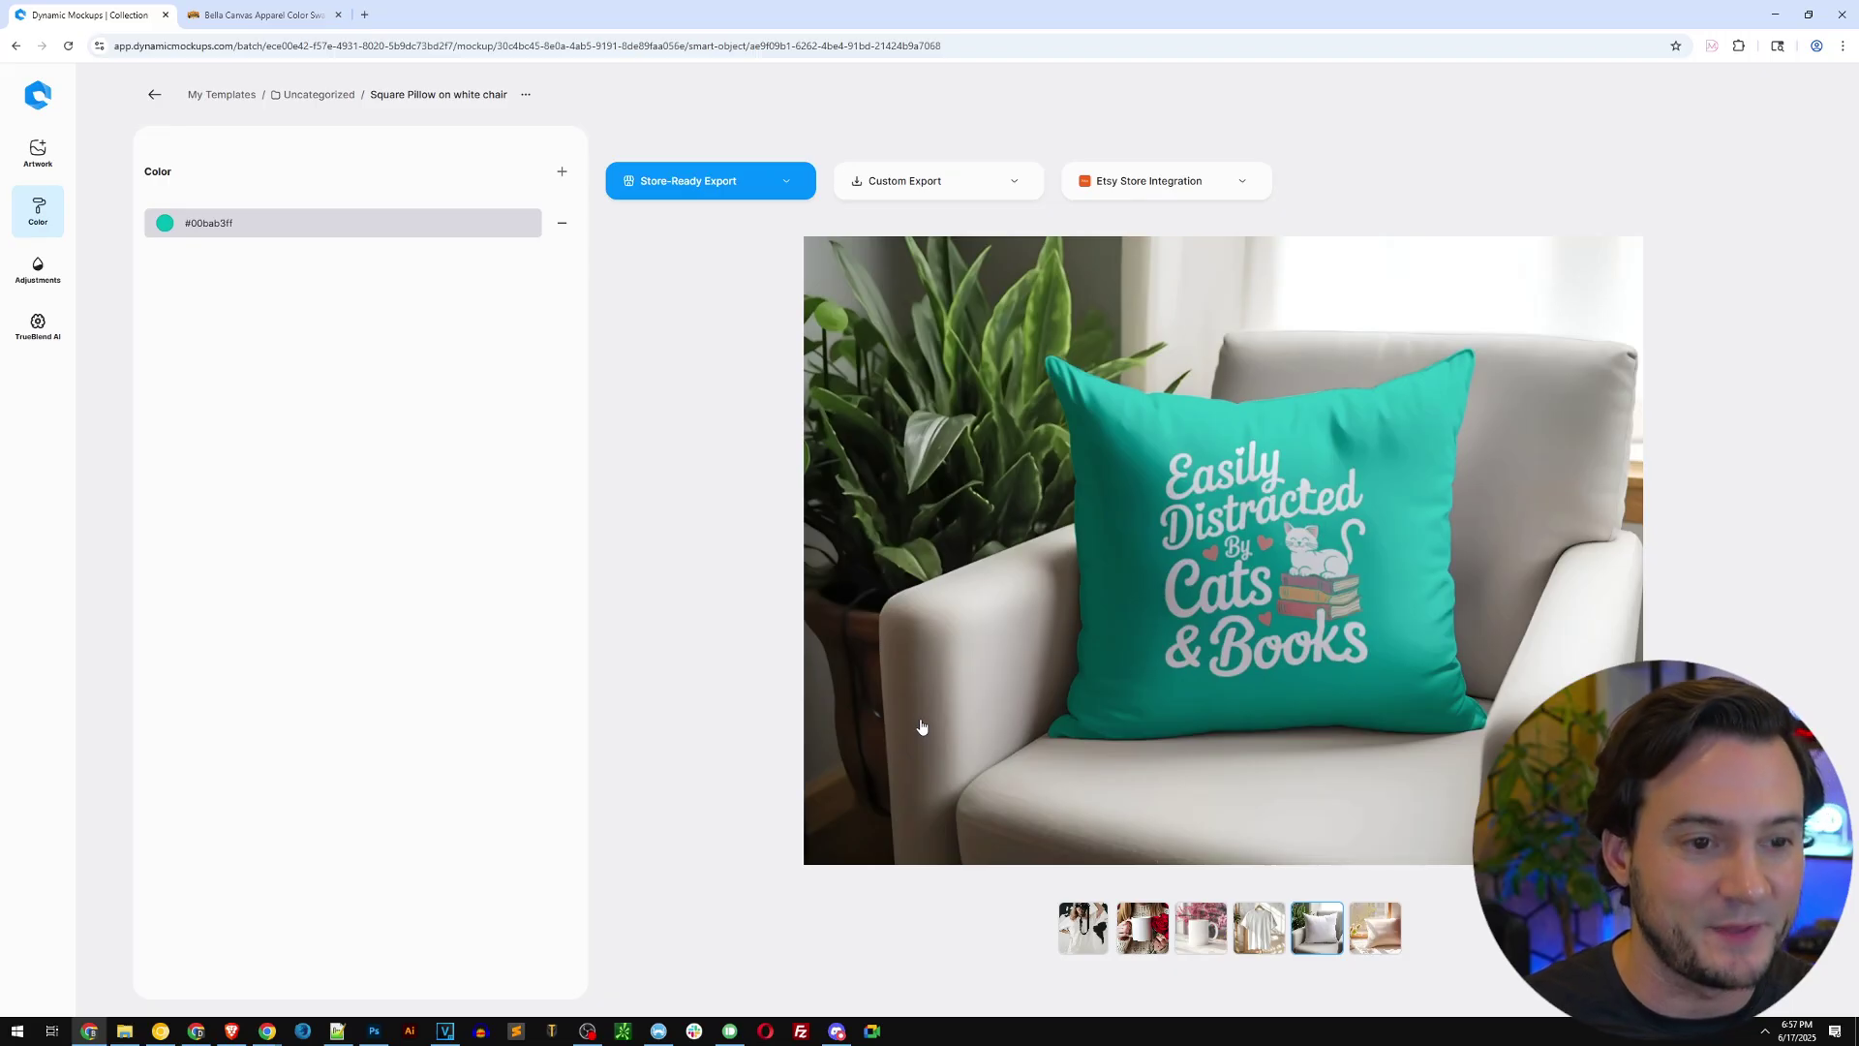
# Step: Give the window pillow the cat-lady design and teal colour #00bab3
pyautogui.click(1381, 927)
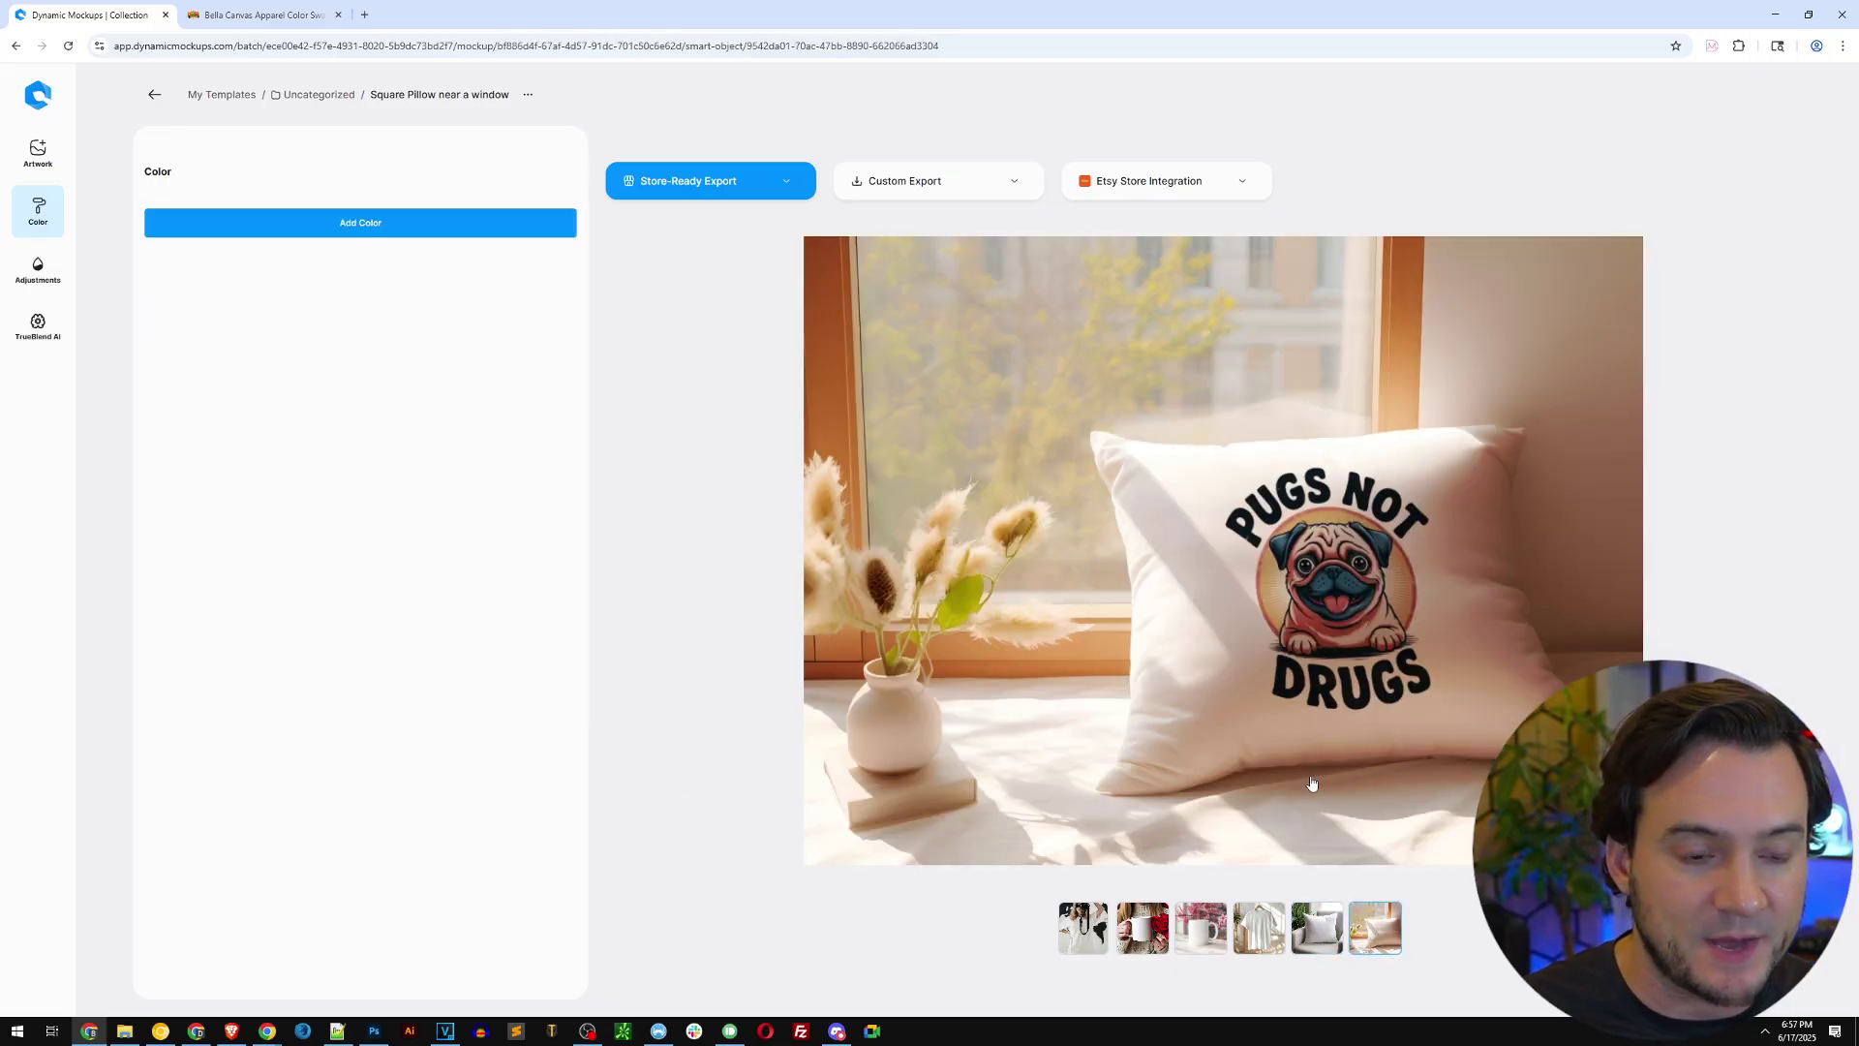
pyautogui.click(38, 153)
pyautogui.click(206, 794)
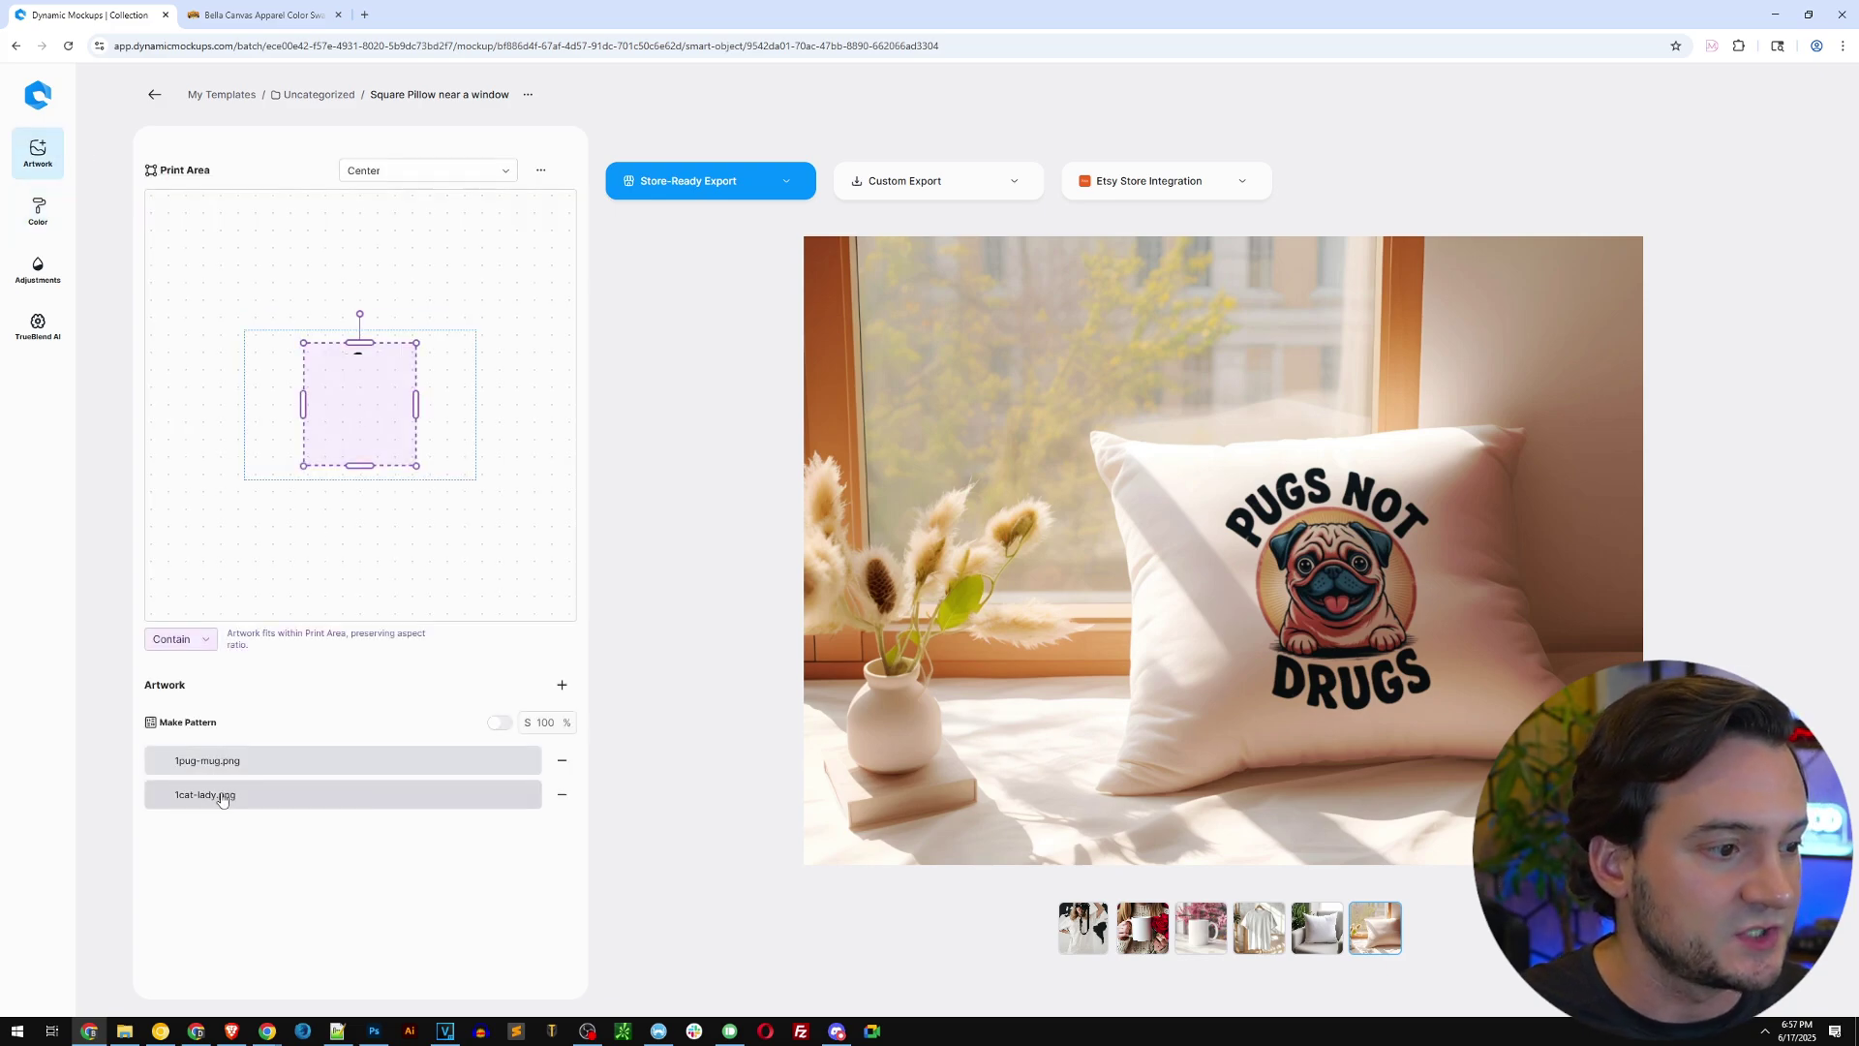
pyautogui.click(38, 209)
pyautogui.click(436, 226)
pyautogui.click(661, 360)
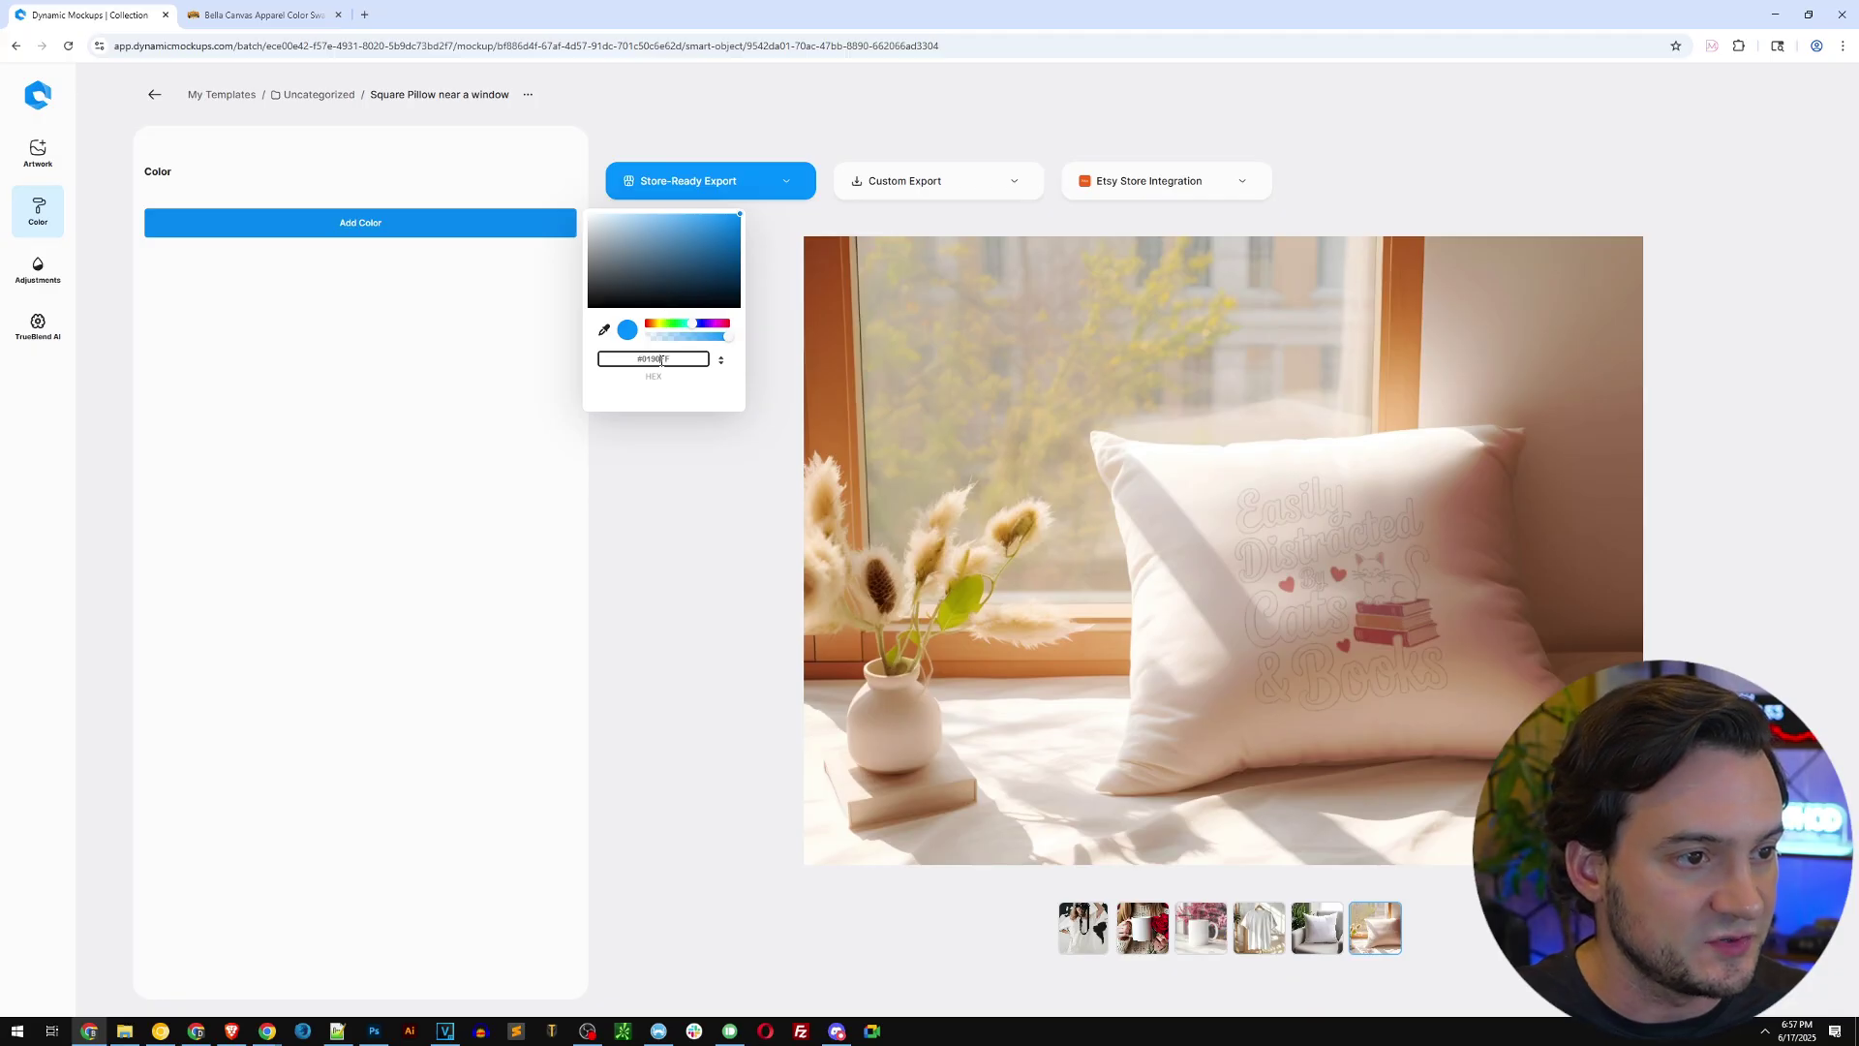
pyautogui.write('#00bab3')
pyautogui.click(693, 540)
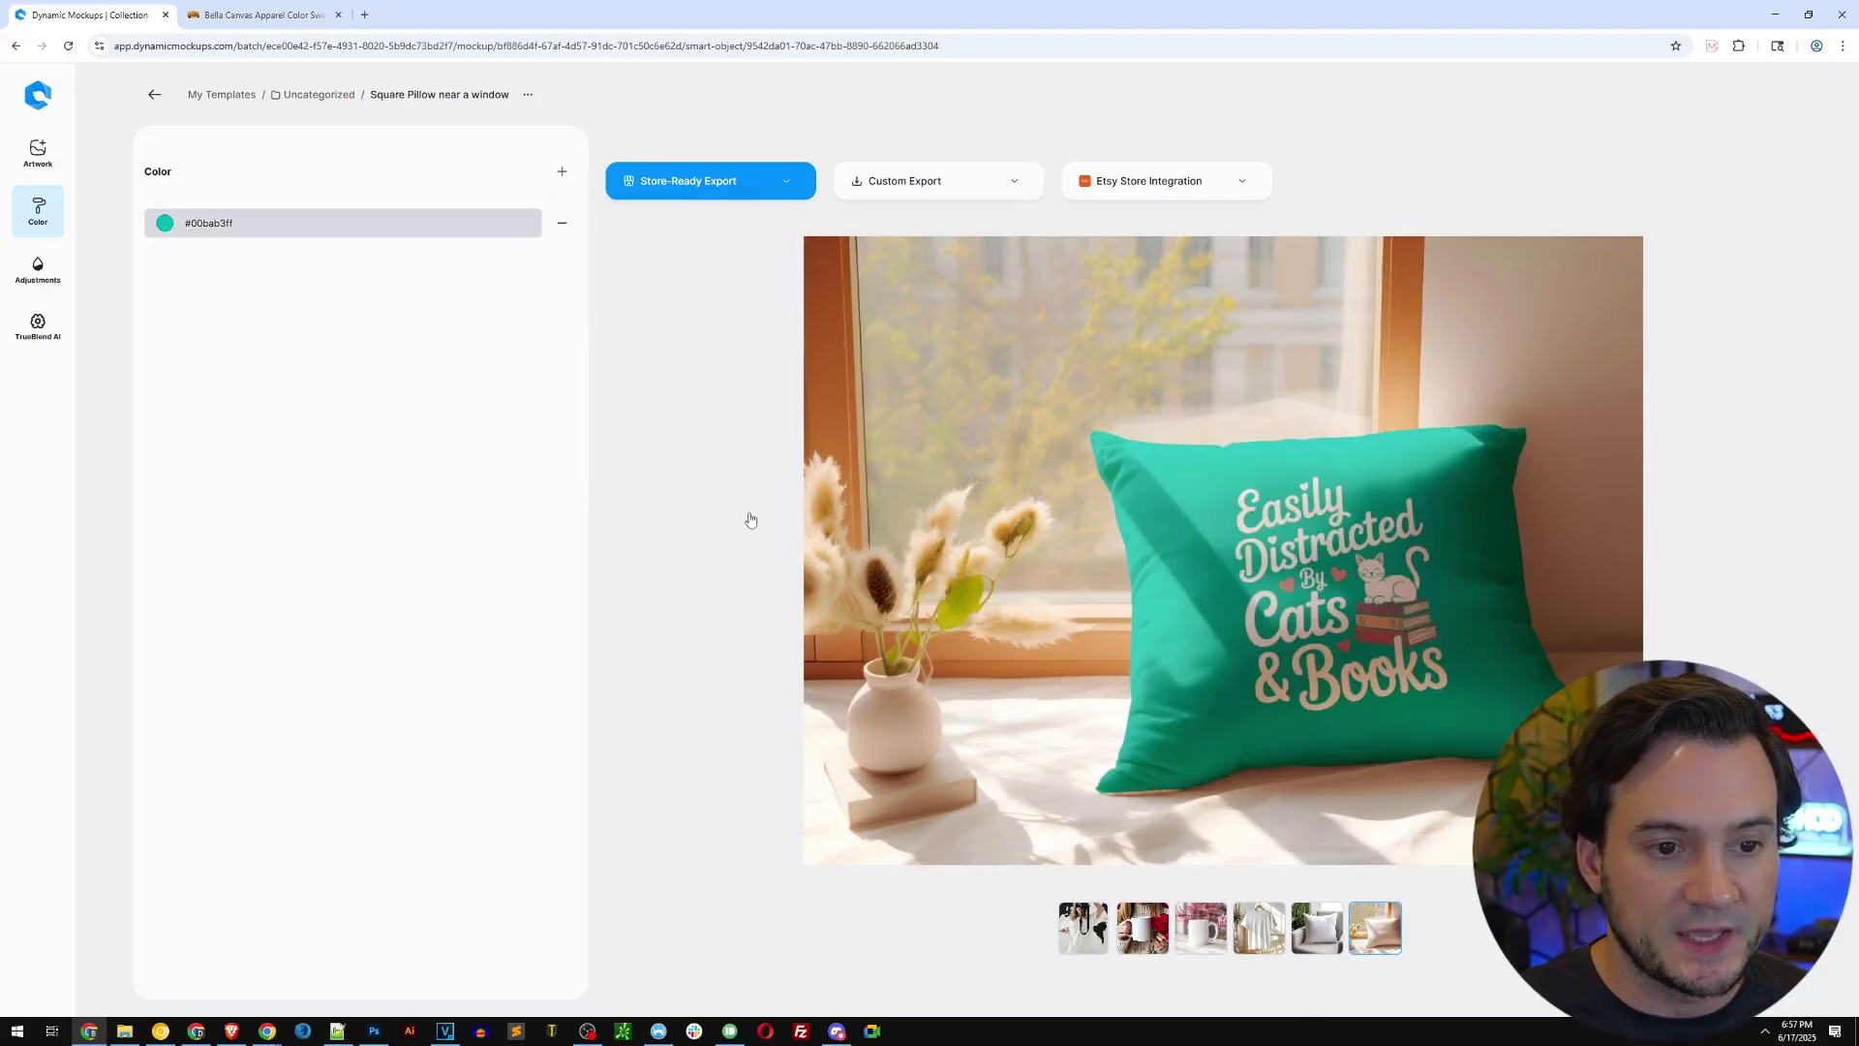
pyautogui.click(1317, 927)
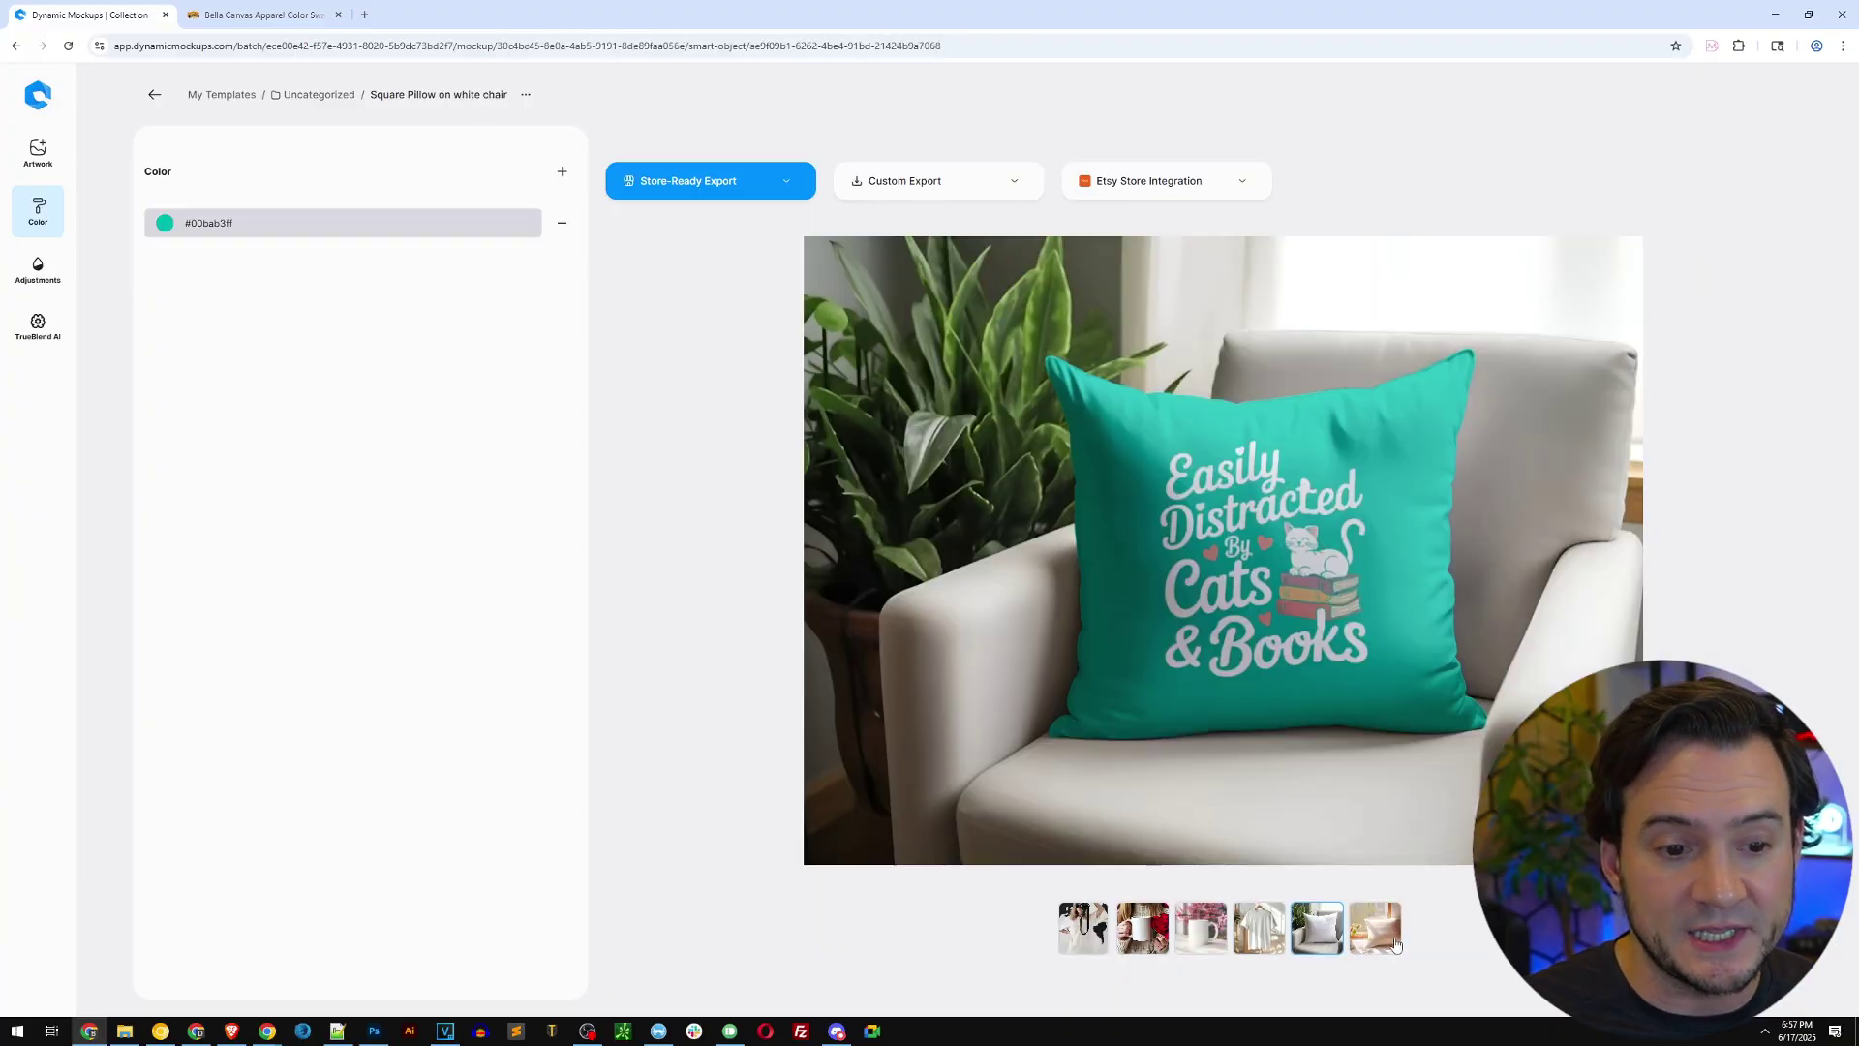
# Step: Add two teal pillow mockups to the Cat Lady Pillow Gift listing photos and save to Etsy
pyautogui.click(1383, 937)
pyautogui.click(1237, 182)
pyautogui.click(1241, 228)
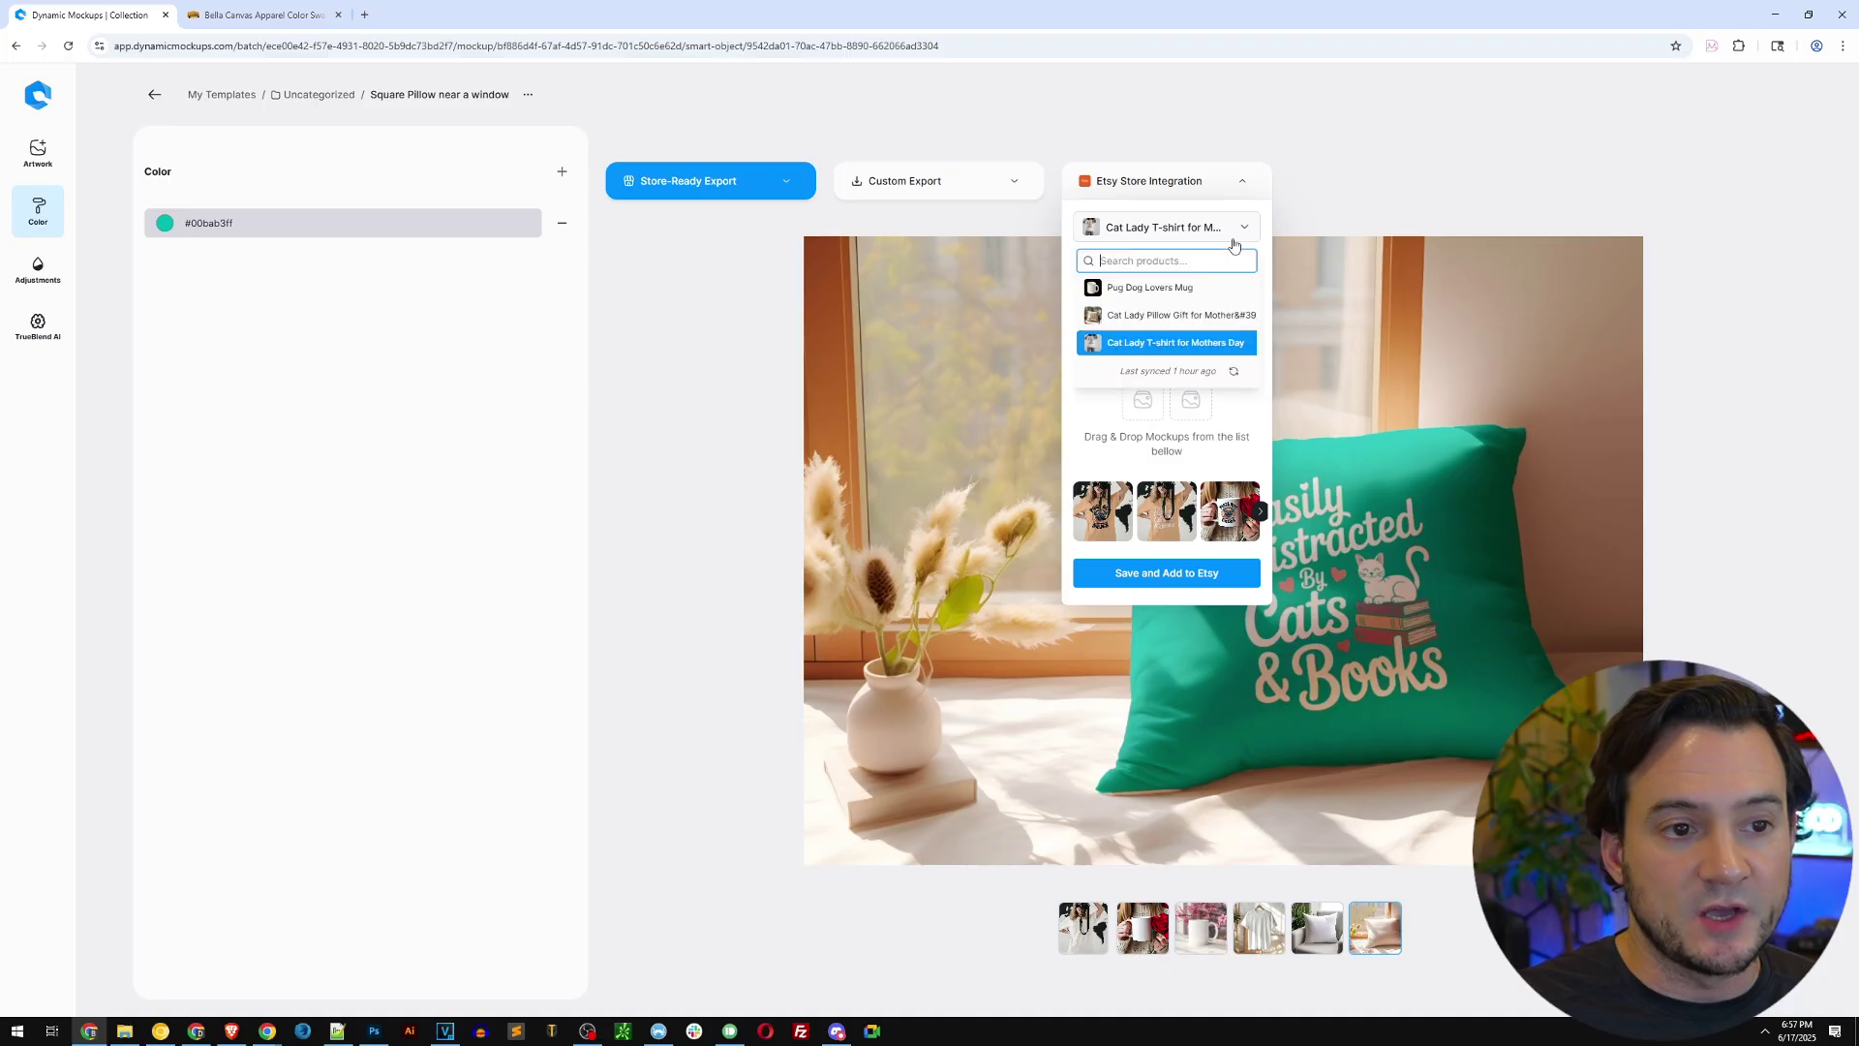
pyautogui.click(1153, 315)
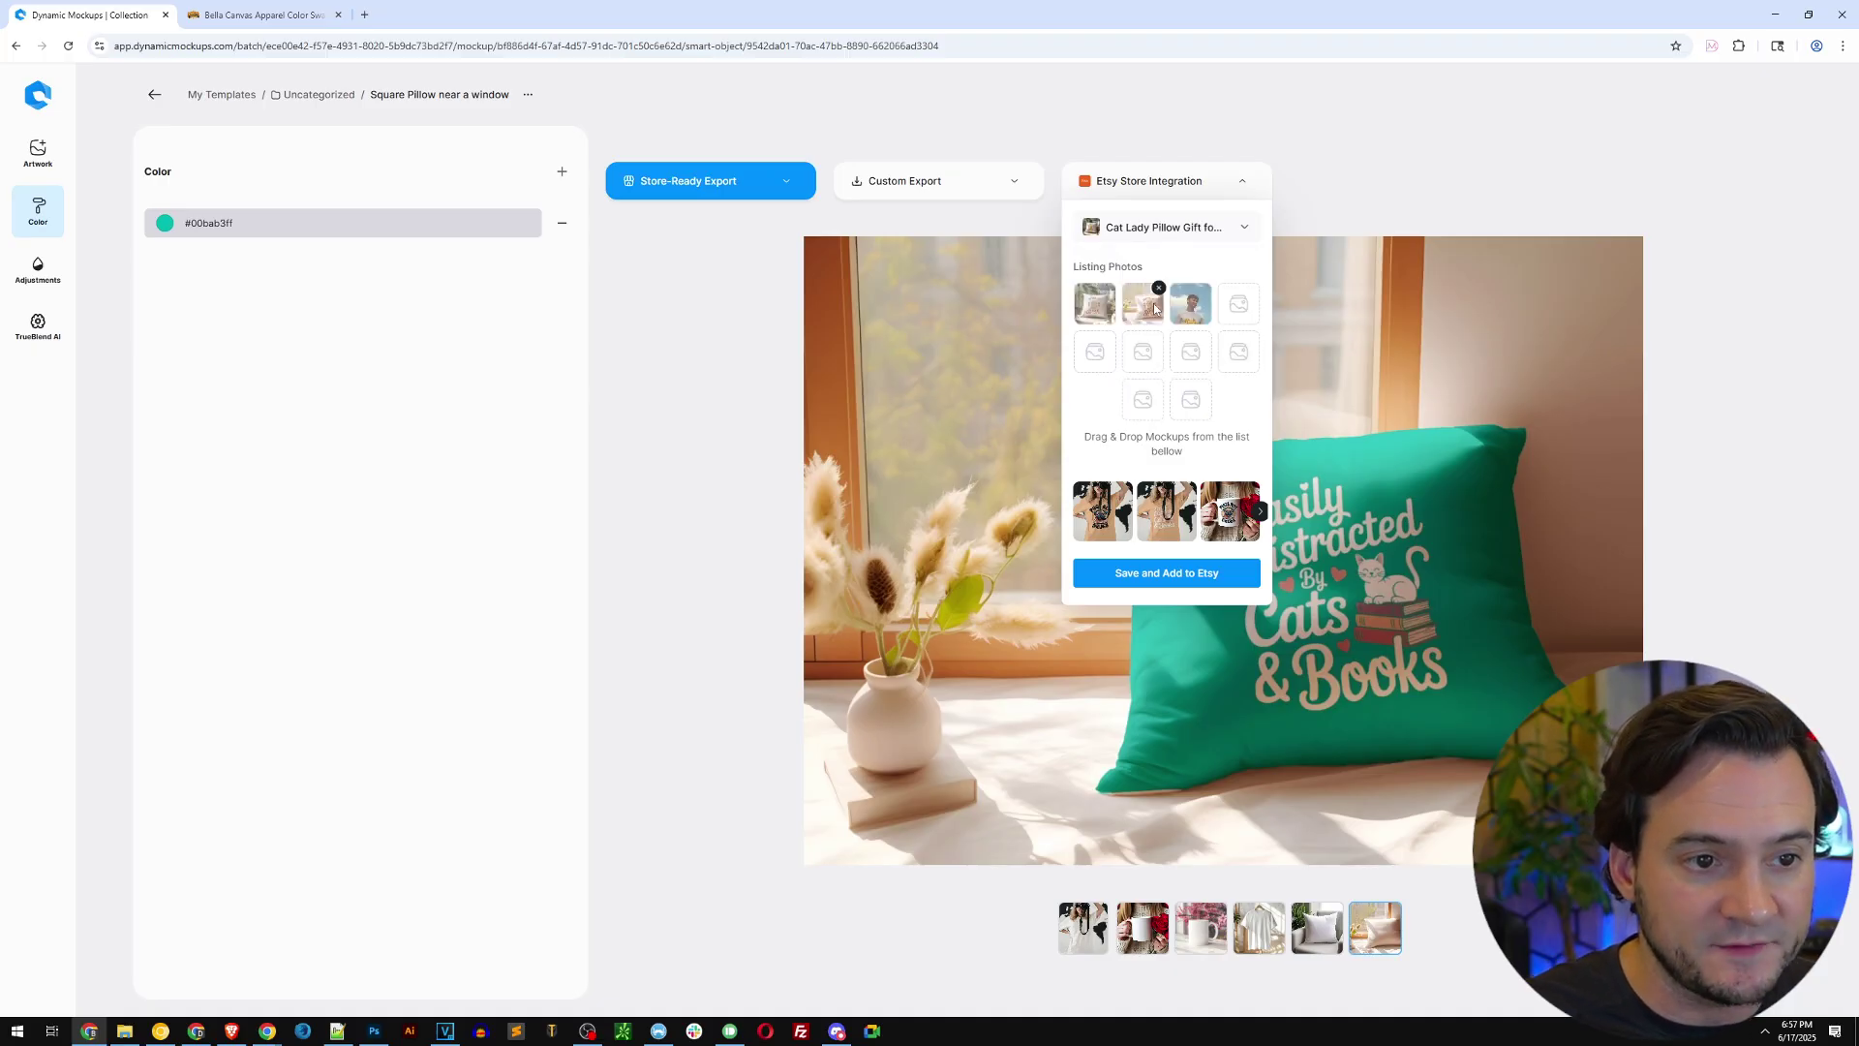
pyautogui.click(1260, 510)
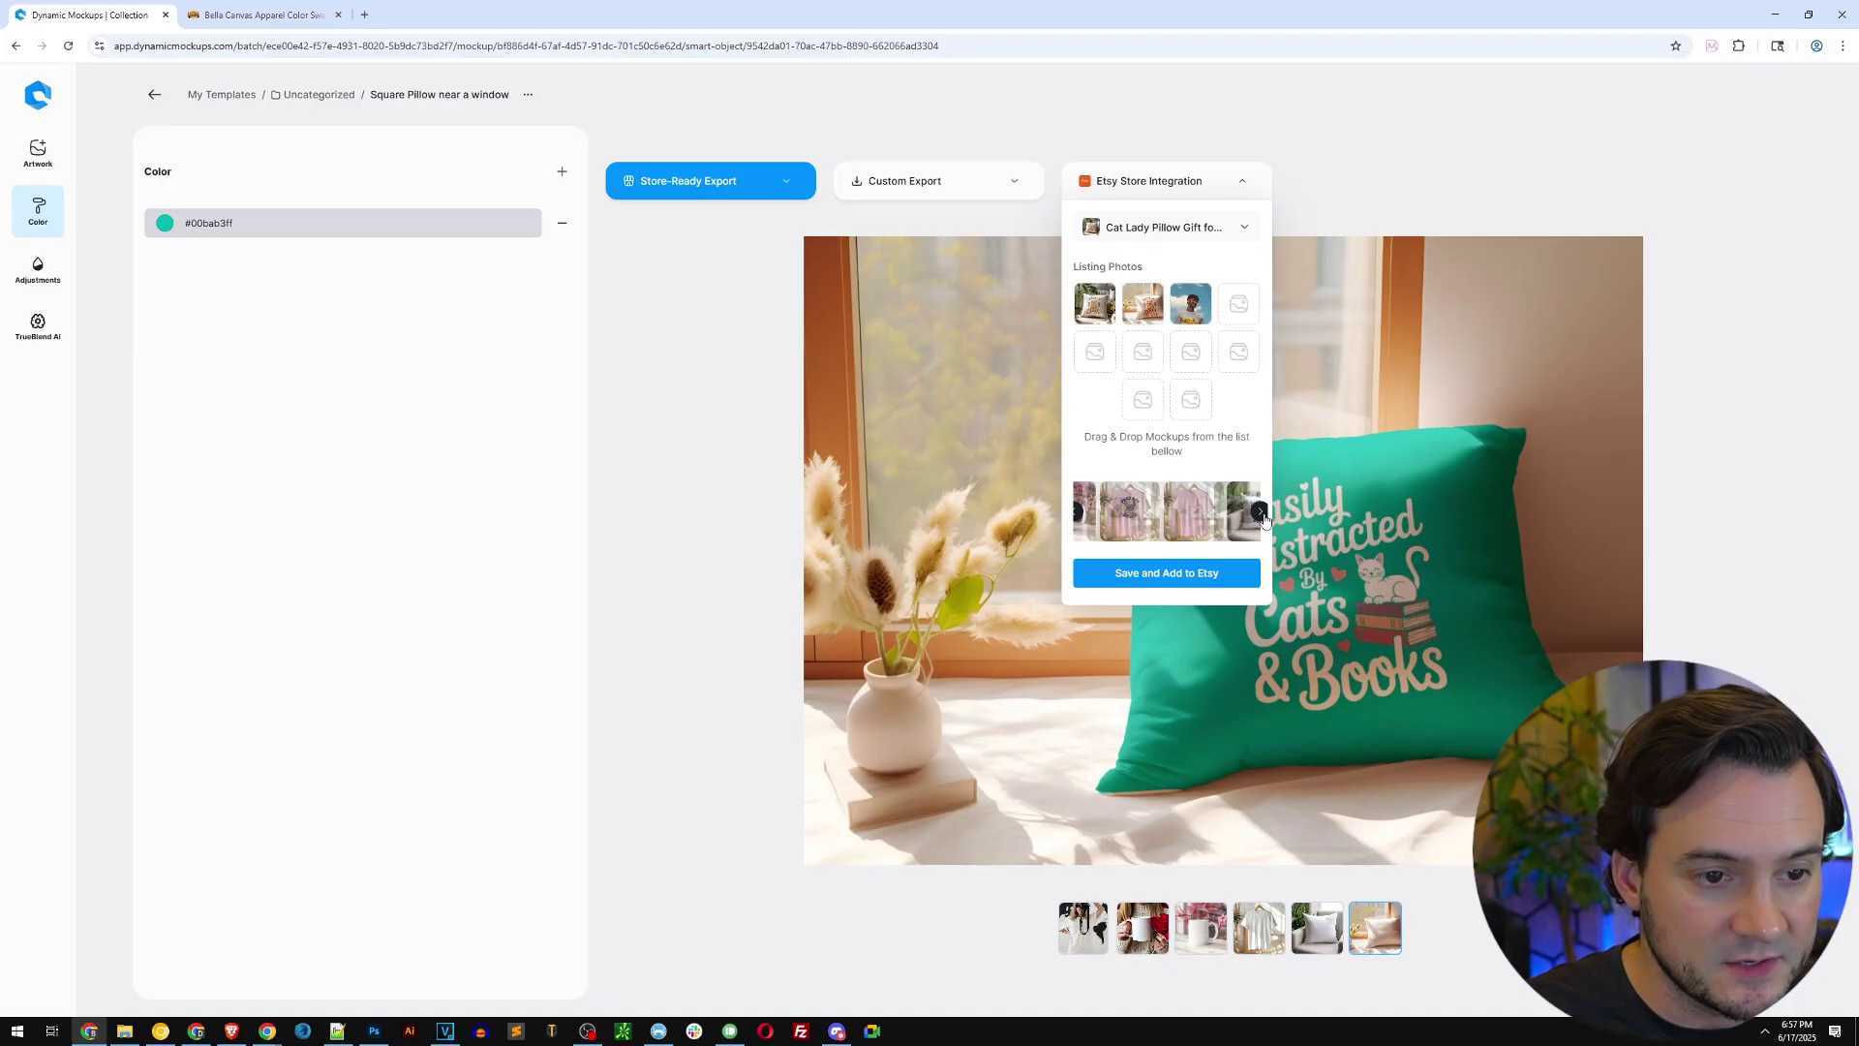
pyautogui.click(1260, 510)
pyautogui.moveTo(1102, 510); pyautogui.dragTo(1237, 308)
pyautogui.moveTo(1230, 511); pyautogui.dragTo(1094, 353)
pyautogui.click(1176, 581)
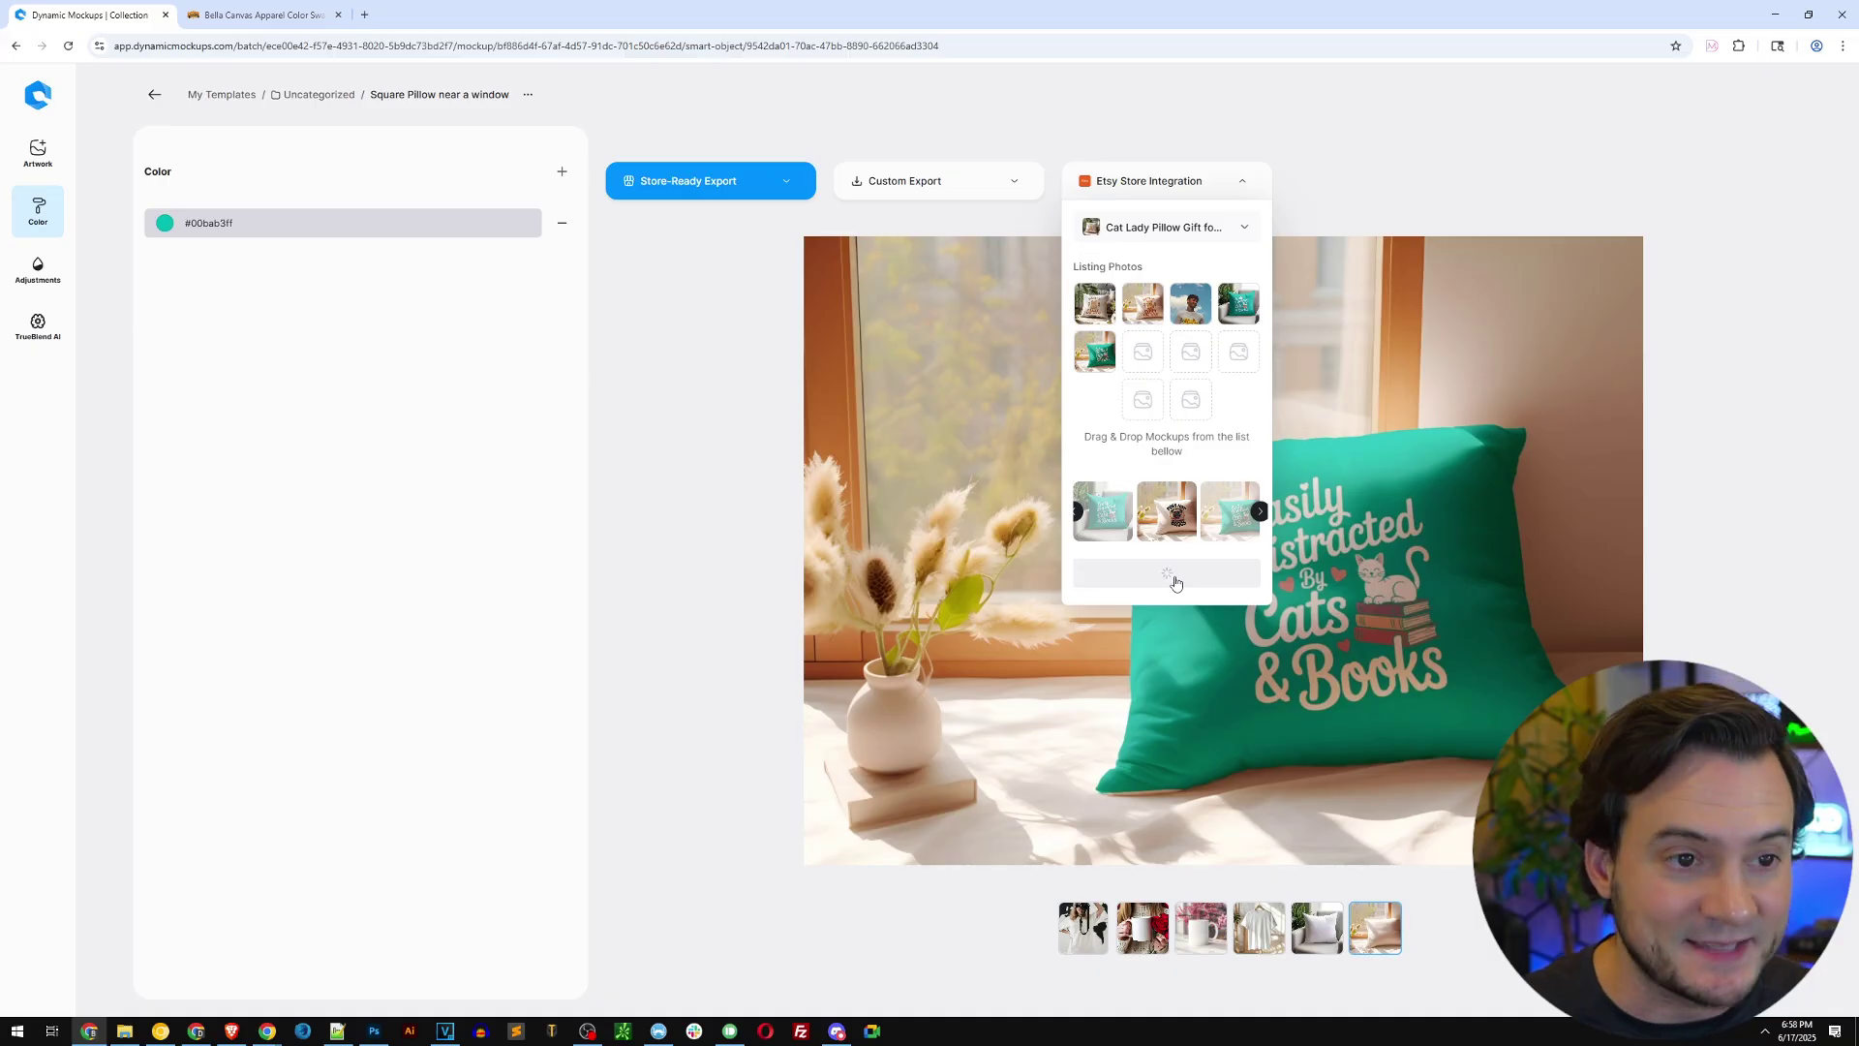